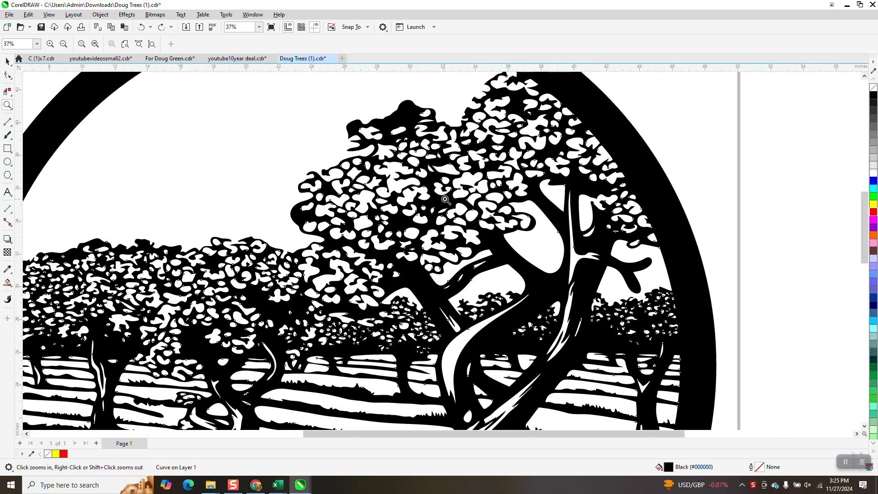
# - Examine the leaf cut-outs and small gaps in the tree foliage close up, and return to the whole logo
pyautogui.moveTo(207, 230); pyautogui.dragTo(257, 265)
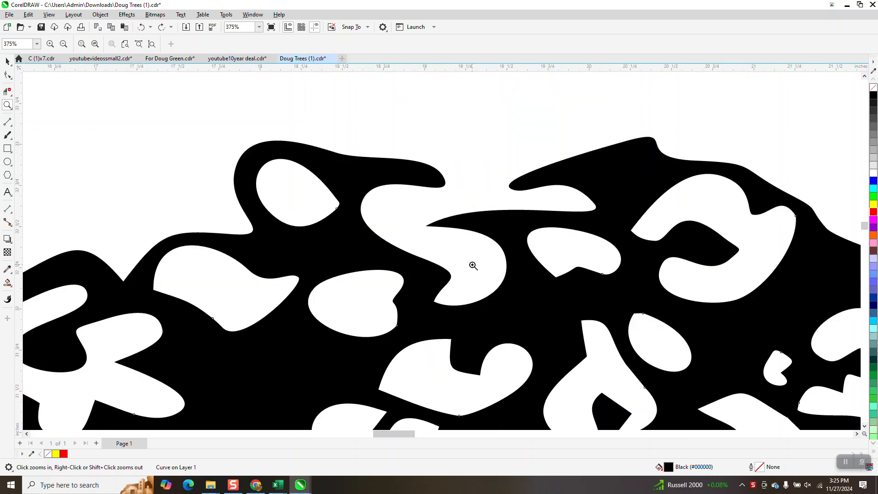
pyautogui.scroll(-2, 397, 216)
pyautogui.scroll(-7, 397, 215)
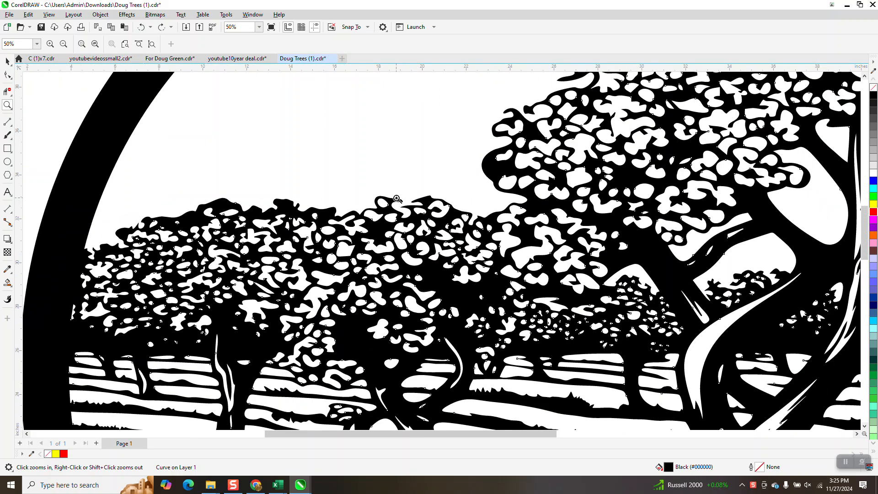
pyautogui.scroll(-1, 397, 199)
pyautogui.moveTo(206, 290); pyautogui.dragTo(236, 310)
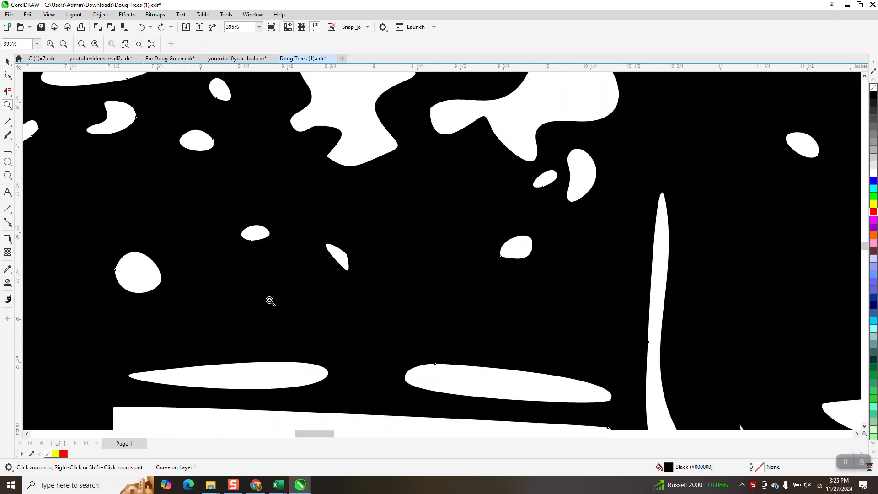
pyautogui.scroll(-6, 346, 216)
pyautogui.scroll(-7, 346, 216)
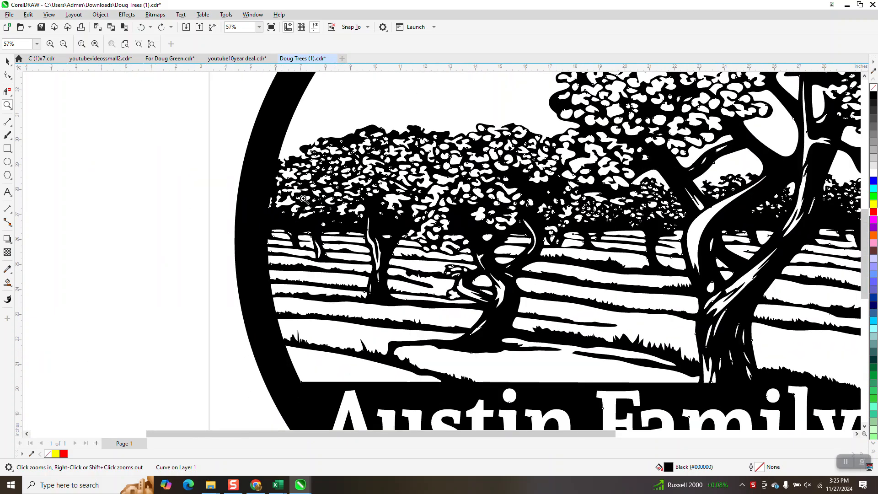
pyautogui.click(5, 61)
pyautogui.scroll(-4, 174, 159)
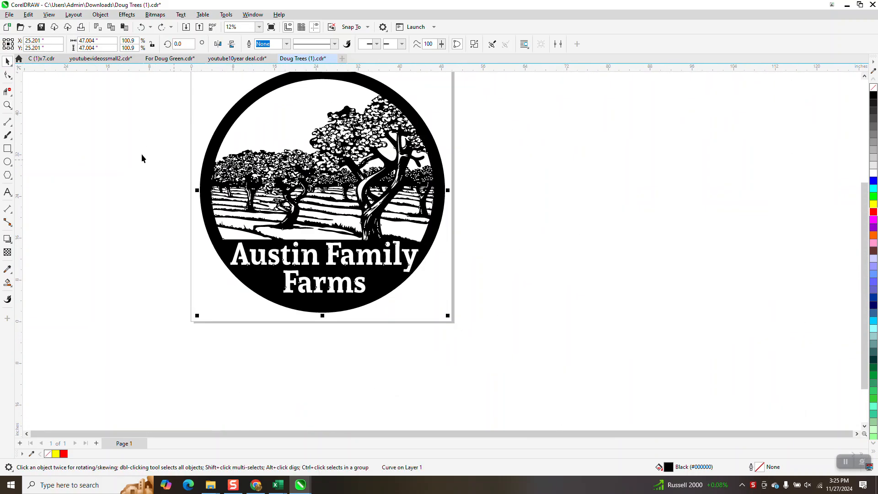
# - Check the logo's see-through areas with a temporary yellow rectangle, about 53 by 30 inches, behind the artwork, and delete it
pyautogui.click(8, 149)
pyautogui.moveTo(194, 118); pyautogui.dragTo(470, 276)
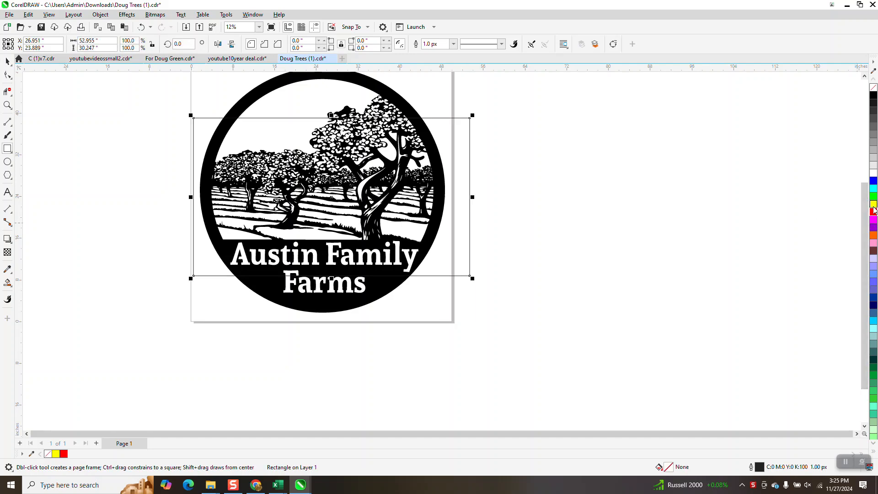
pyautogui.click(874, 206)
pyautogui.click(595, 44)
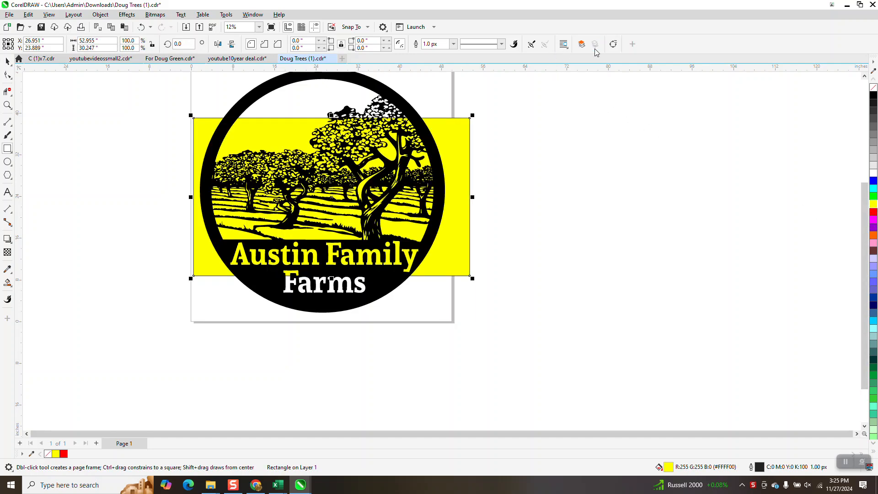
pyautogui.press('Delete')
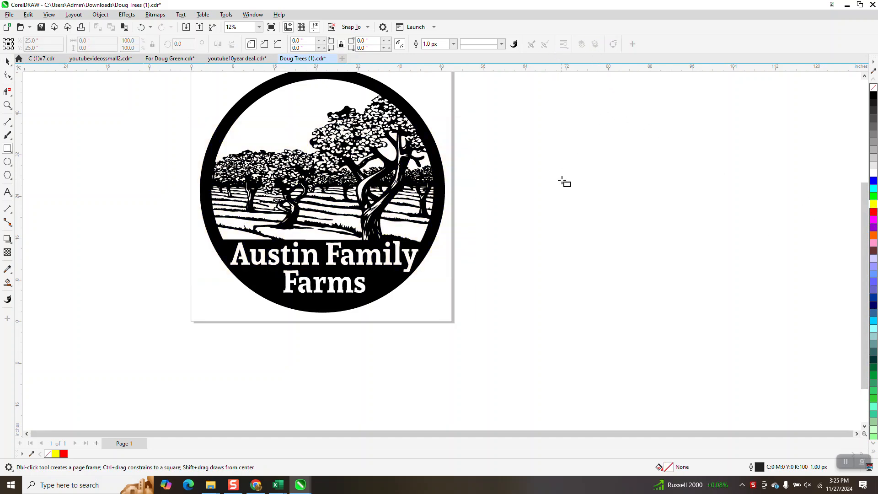
# - Remove the logo curve's fill and give it a red hairline outline
pyautogui.click(7, 61)
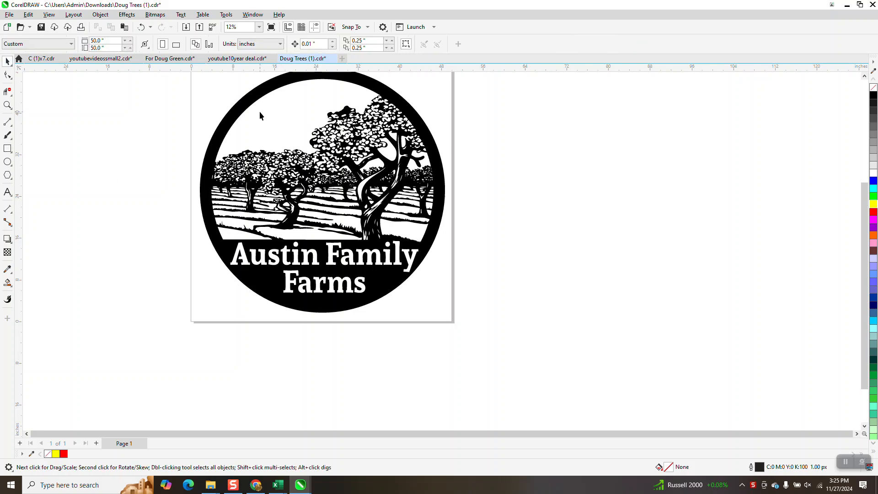
pyautogui.click(251, 101)
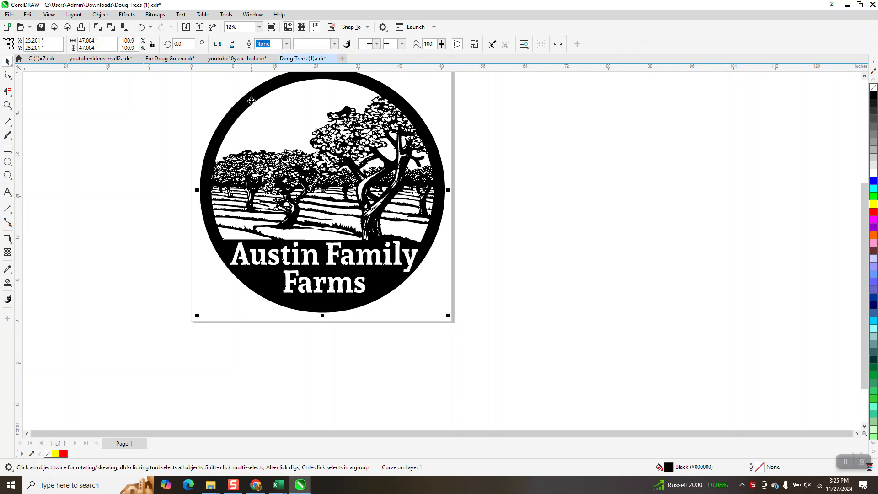
pyautogui.moveTo(251, 101); pyautogui.dragTo(361, 148)
pyautogui.click(141, 27)
pyautogui.click(873, 88)
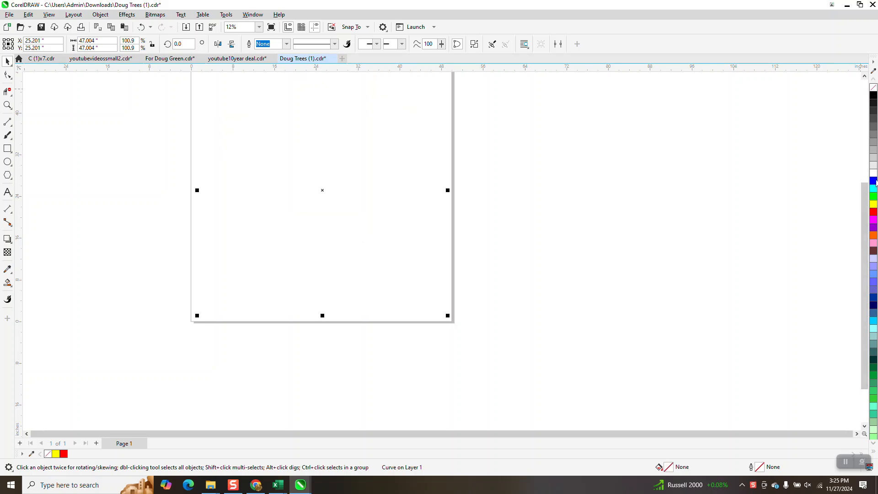
pyautogui.rightClick(874, 211)
pyautogui.click(286, 44)
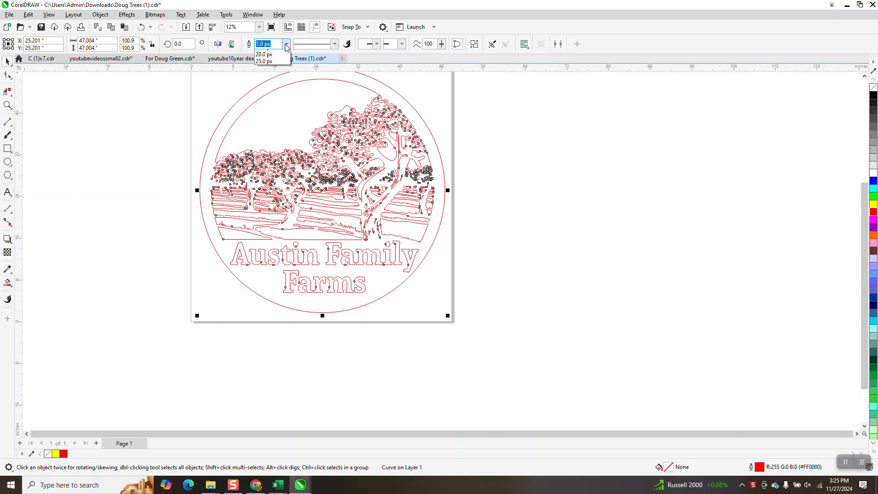
pyautogui.click(264, 61)
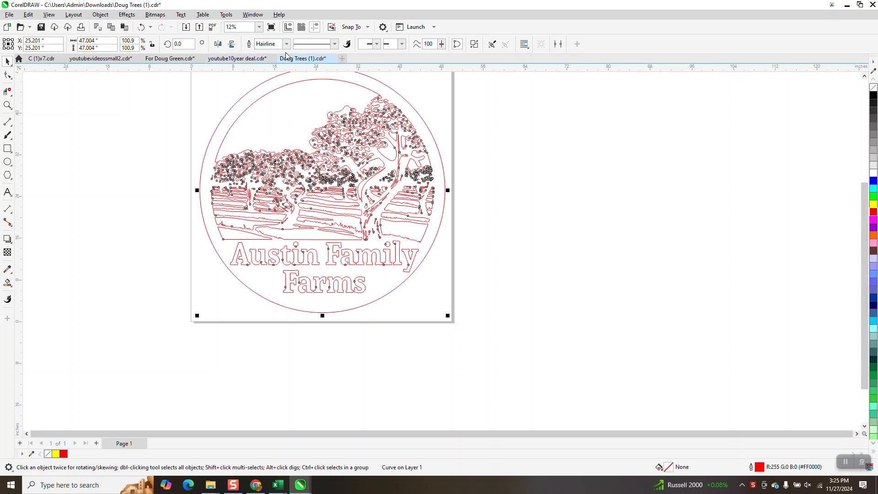
# - Break the logo's combined curve apart into separate curves
pyautogui.click(7, 105)
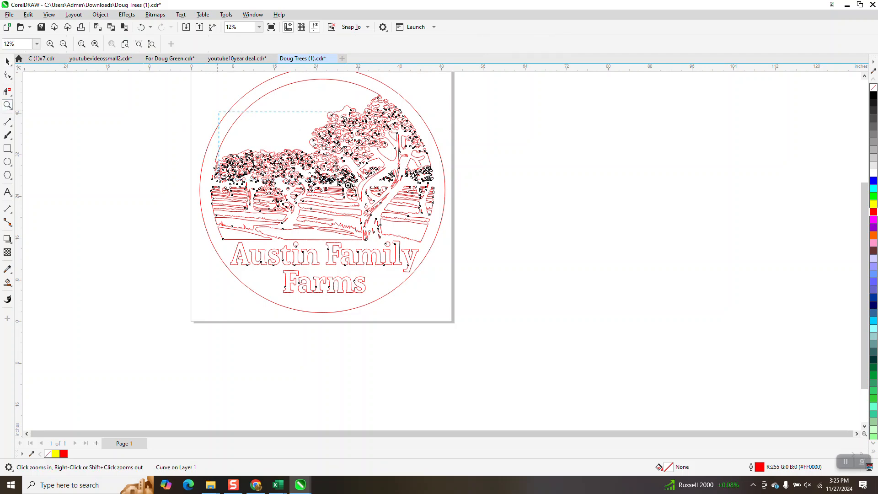
pyautogui.click(440, 214)
pyautogui.click(7, 61)
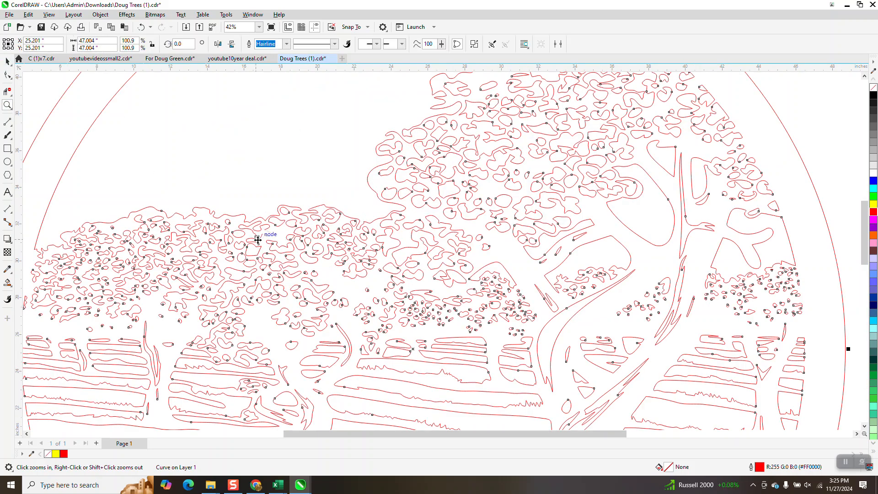
pyautogui.click(100, 15)
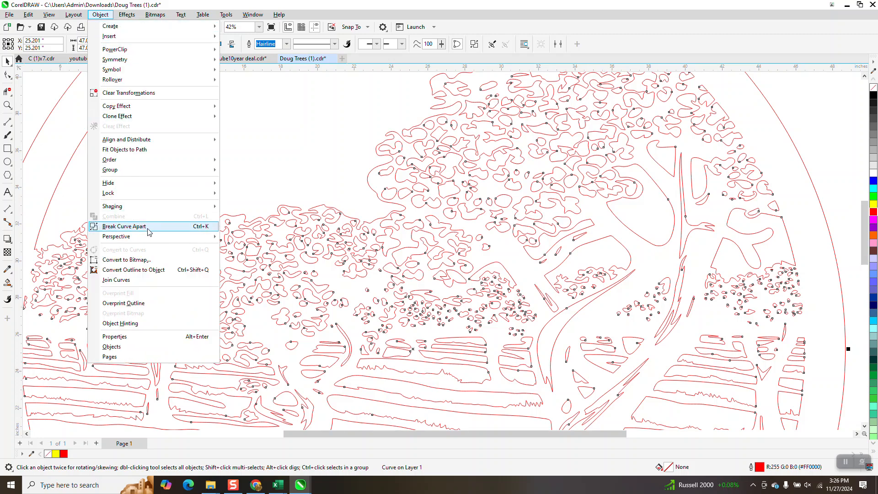
pyautogui.click(148, 226)
pyautogui.scroll(-3, 208, 231)
pyautogui.click(496, 186)
pyautogui.click(348, 201)
pyautogui.click(342, 172)
pyautogui.click(367, 175)
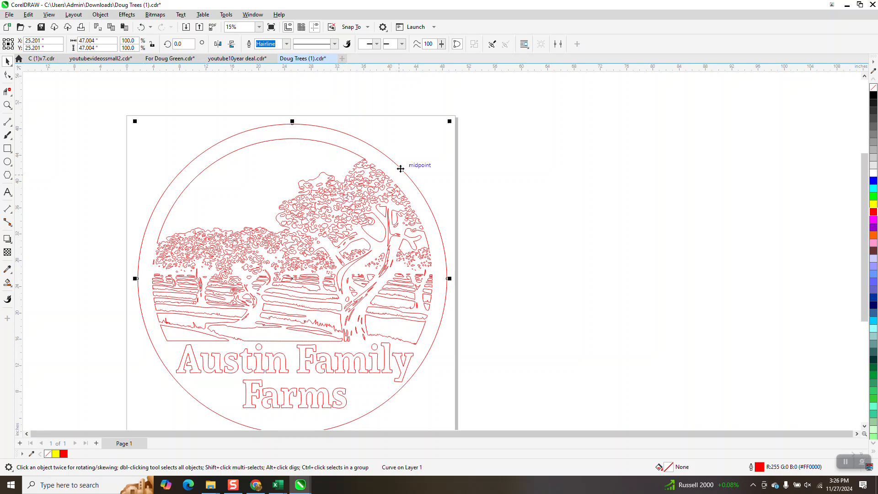
# - Set the nudge distance to 48 inches and both duplicate distances to 0
pyautogui.click(412, 120)
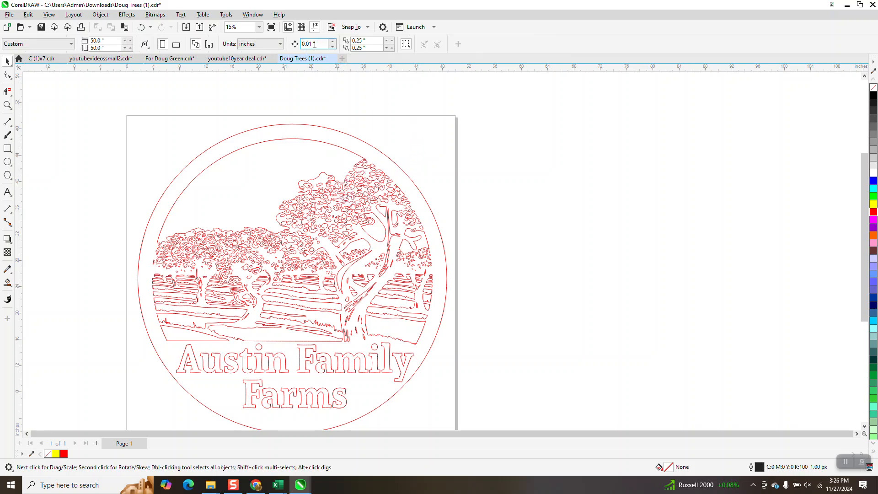
pyautogui.write('48')
pyautogui.click(366, 40)
pyautogui.doubleClick(368, 41)
pyautogui.write('0')
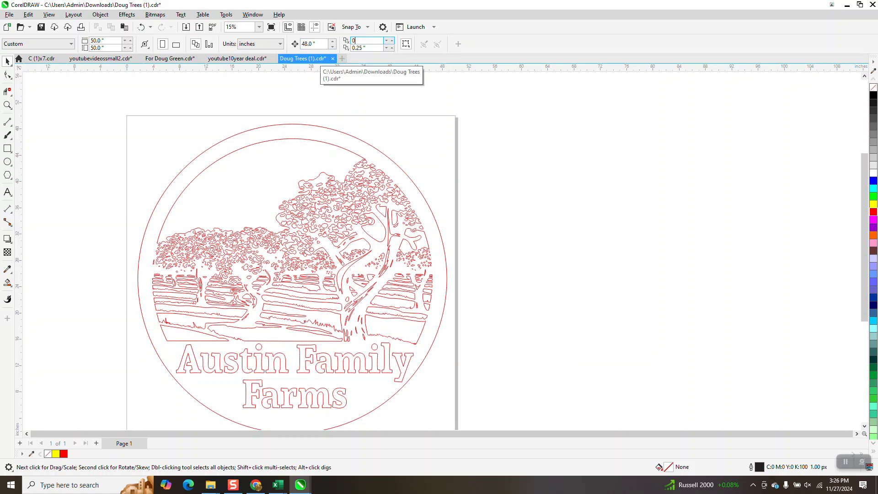
pyautogui.press('Tab')
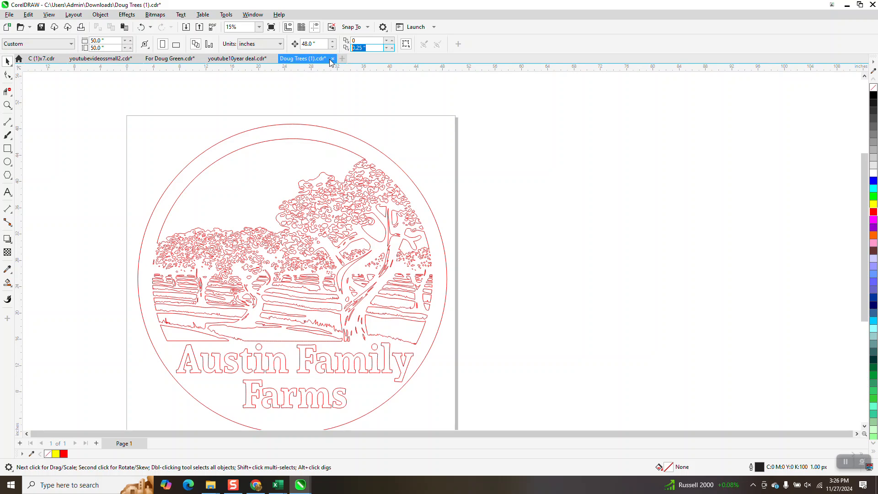
pyautogui.write('0')
pyautogui.press('Return')
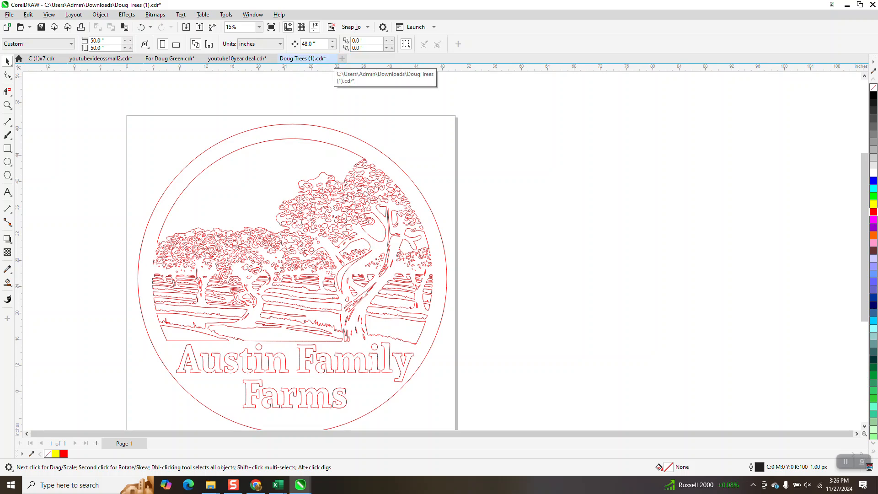
# - Nudge the outer circle 48 inches to the right, clear of the tree artwork
pyautogui.click(364, 142)
pyautogui.press('Right')
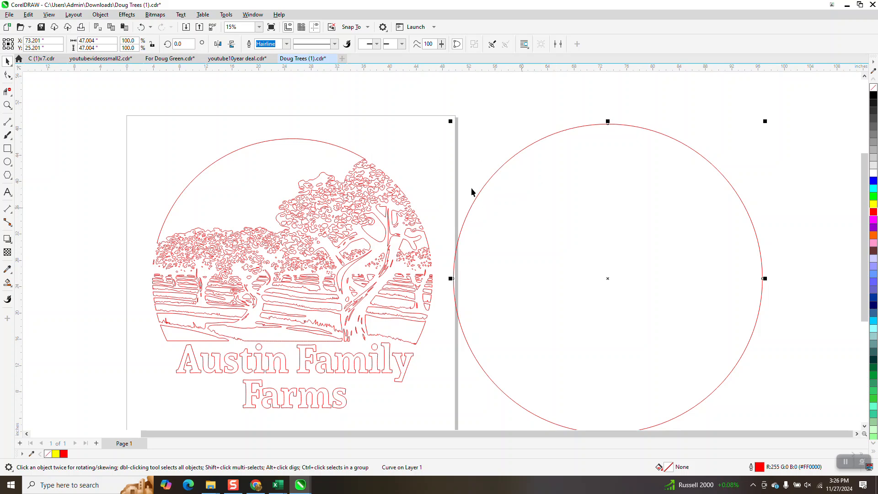
pyautogui.click(8, 105)
pyautogui.moveTo(301, 170); pyautogui.dragTo(421, 242)
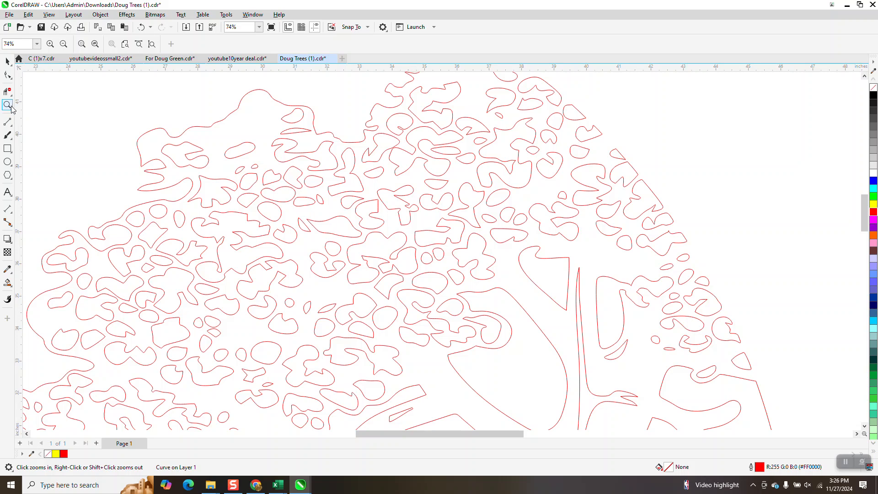
pyautogui.click(13, 99)
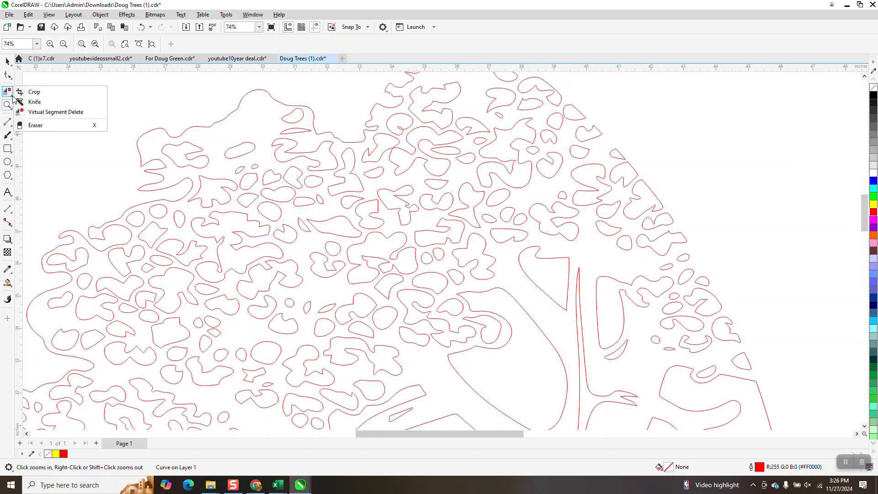
pyautogui.click(39, 114)
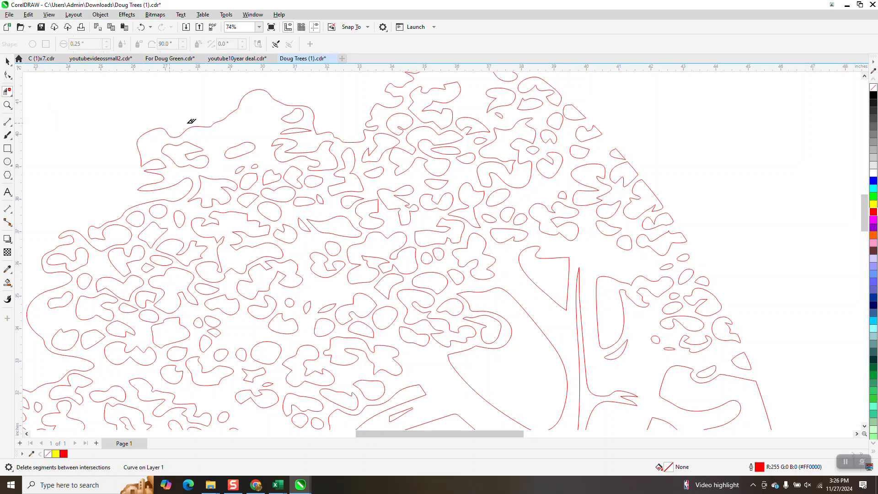
pyautogui.click(386, 166)
pyautogui.press('space')
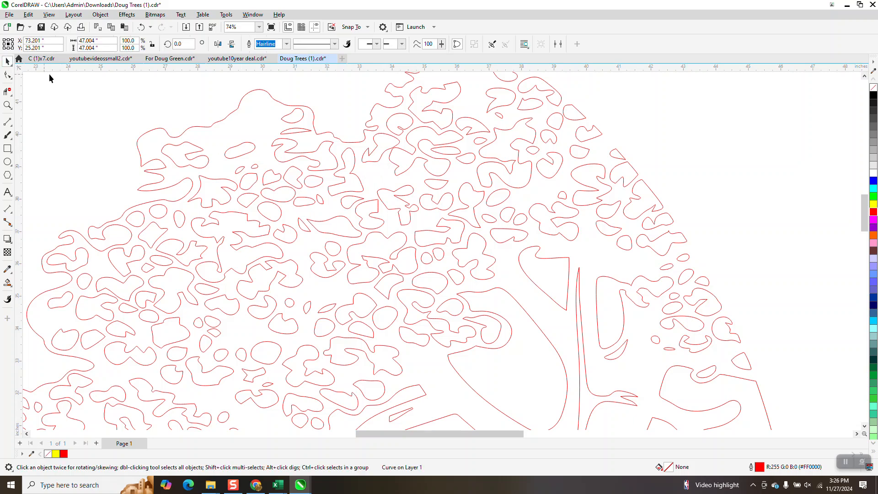
# - Delete four tiny leaf outlines in the upper-left part of the large tree's canopy
pyautogui.click(254, 166)
pyautogui.press('Delete')
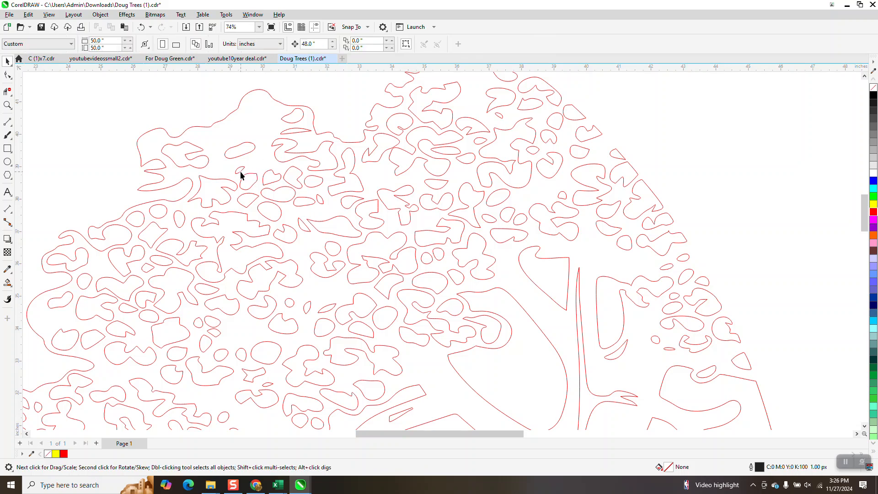
pyautogui.click(241, 171)
pyautogui.press('Delete')
pyautogui.click(321, 201)
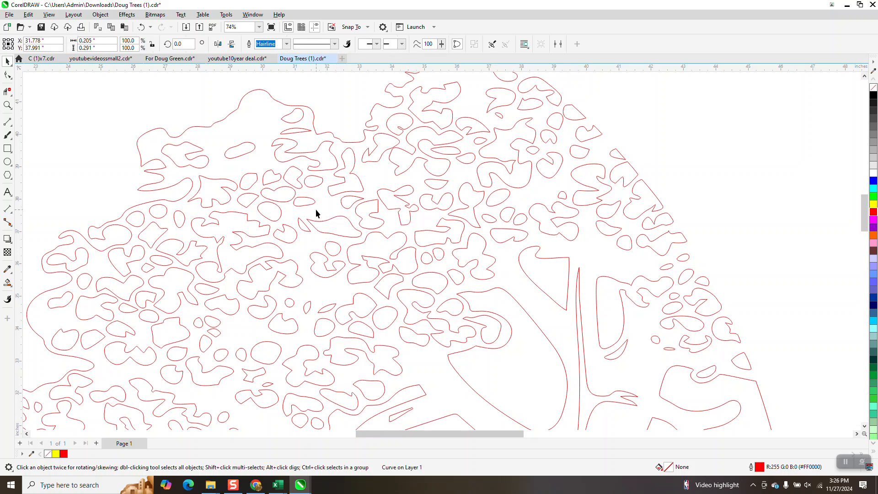
pyautogui.press('Delete')
pyautogui.click(146, 270)
pyautogui.press('Delete')
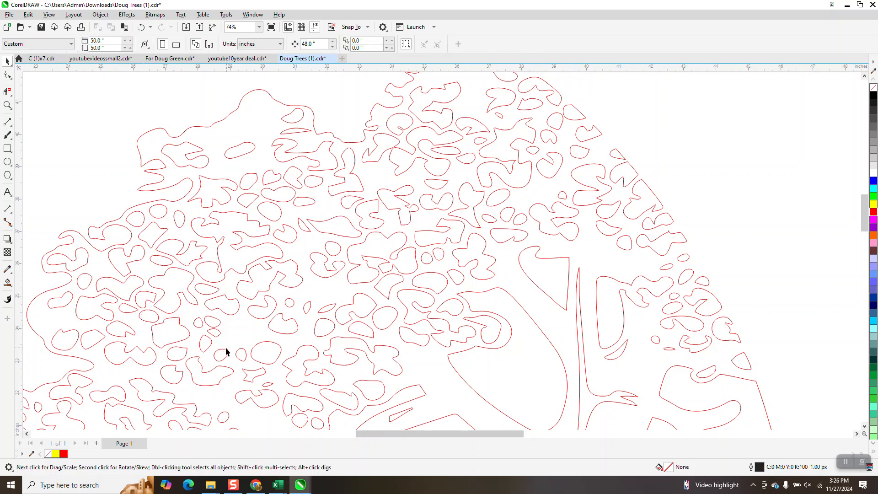
# - Delete four small leaf outlines in the lower middle of the large tree's canopy
pyautogui.click(197, 324)
pyautogui.press('Delete')
pyautogui.click(217, 331)
pyautogui.press('Delete')
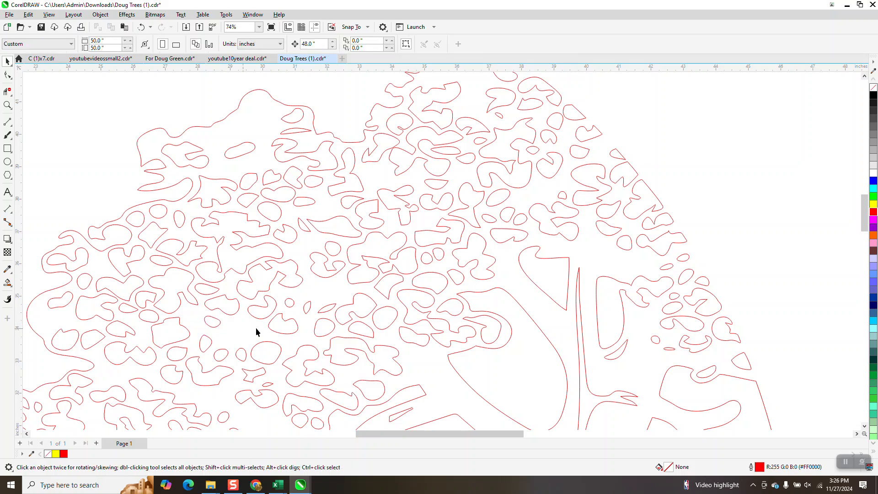
pyautogui.click(310, 311)
pyautogui.press('Delete')
pyautogui.click(287, 306)
pyautogui.press('Delete')
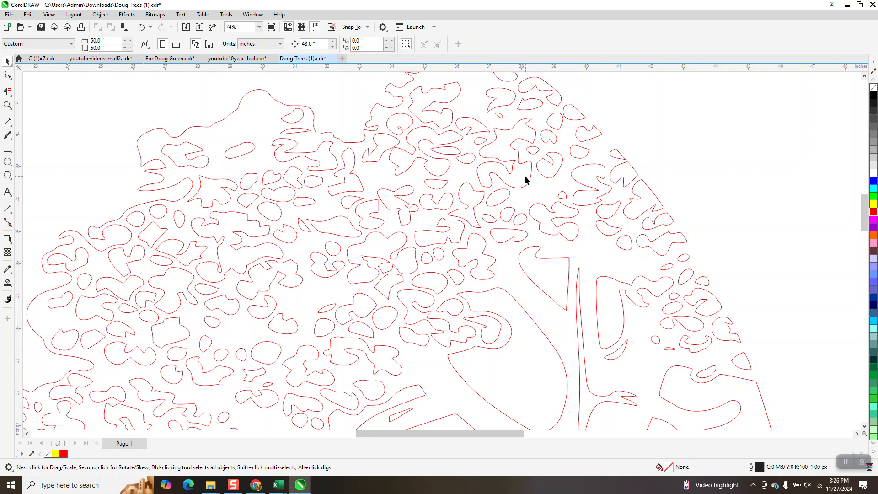
# - Delete three tiny leaf outlines in the upper-right canopy and one small outline near the canopy's left side
pyautogui.click(481, 143)
pyautogui.press('Delete')
pyautogui.click(503, 117)
pyautogui.press('Delete')
pyautogui.click(560, 193)
pyautogui.press('Delete')
pyautogui.click(145, 298)
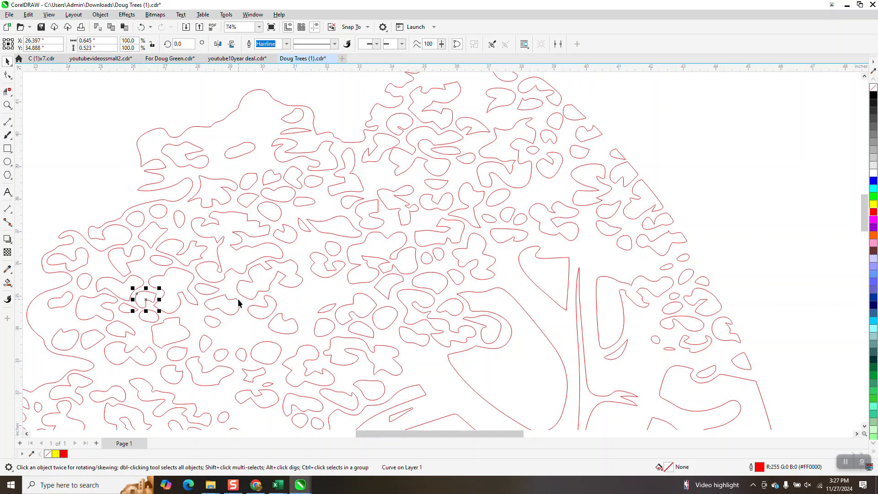
pyautogui.press('Delete')
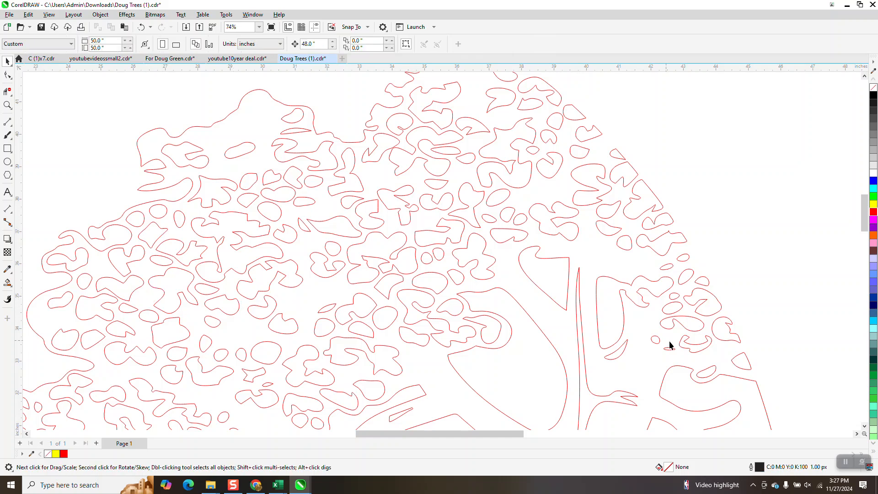
# - Delete three tiny leaf outlines along the right edge of the large tree's canopy
pyautogui.click(673, 298)
pyautogui.press('Delete')
pyautogui.click(668, 267)
pyautogui.press('Delete')
pyautogui.click(668, 350)
pyautogui.press('Delete')
# - Measure the narrow gap between two nearly touching leaf outlines in the upper canopy with a dimension line, and remove the dimension
pyautogui.click(7, 105)
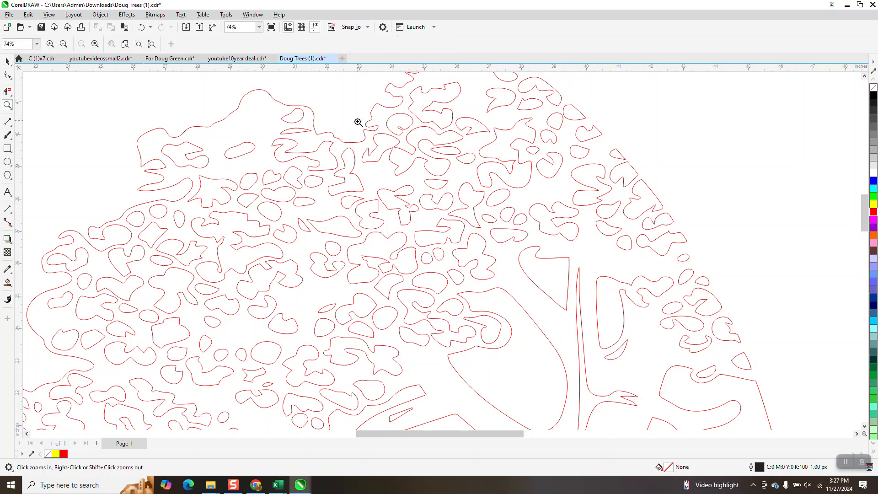
pyautogui.moveTo(358, 123); pyautogui.dragTo(513, 226)
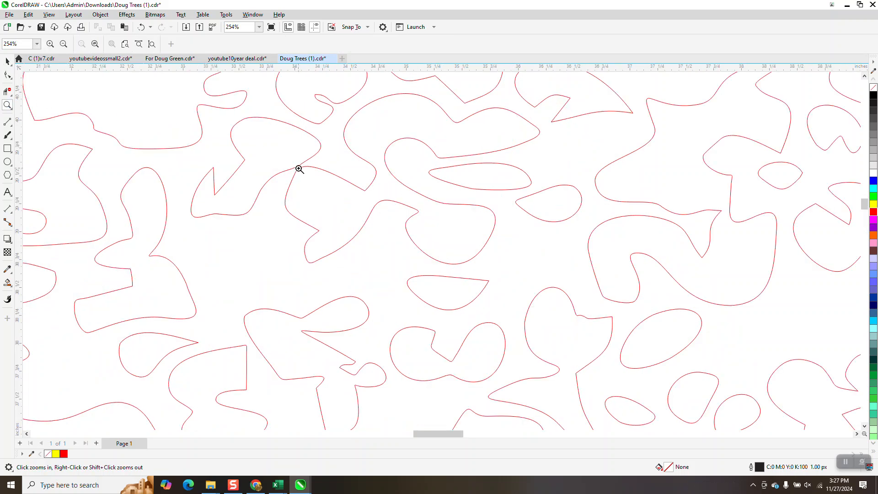
pyautogui.click(11, 212)
pyautogui.click(28, 205)
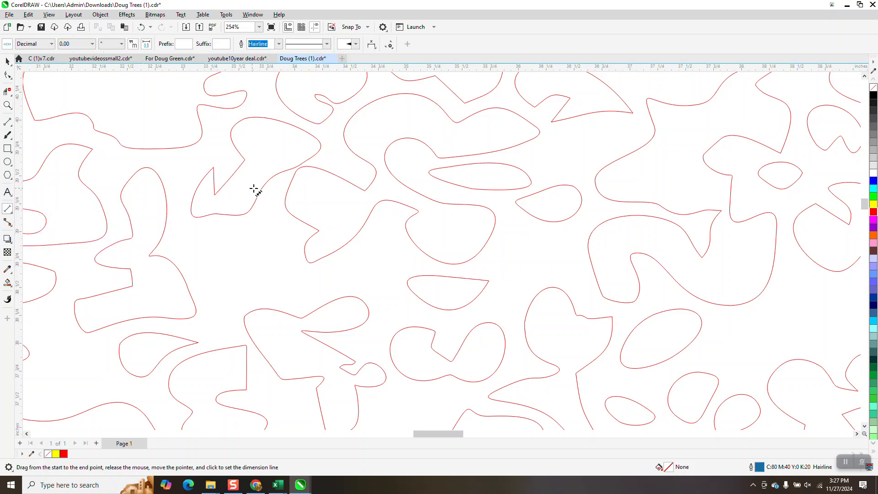
pyautogui.click(7, 105)
pyautogui.moveTo(276, 159); pyautogui.dragTo(374, 201)
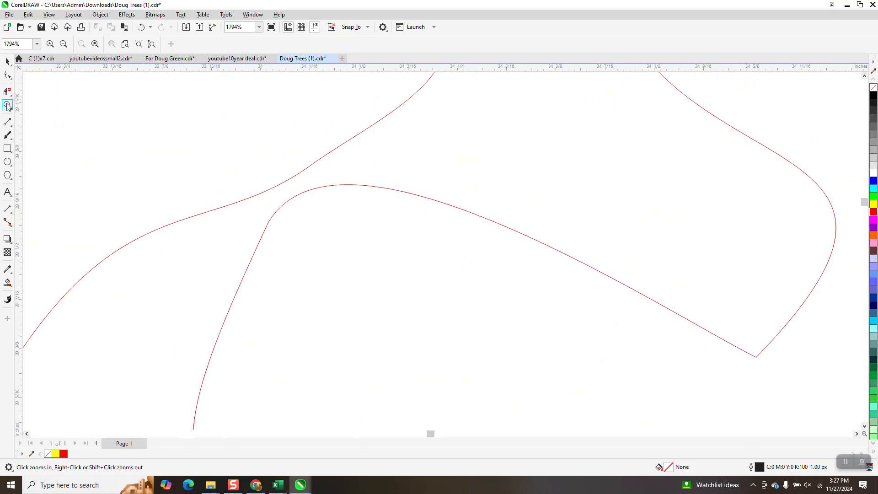
pyautogui.click(8, 208)
pyautogui.moveTo(294, 197); pyautogui.dragTo(287, 181)
pyautogui.click(362, 177)
pyautogui.scroll(-2, 314, 222)
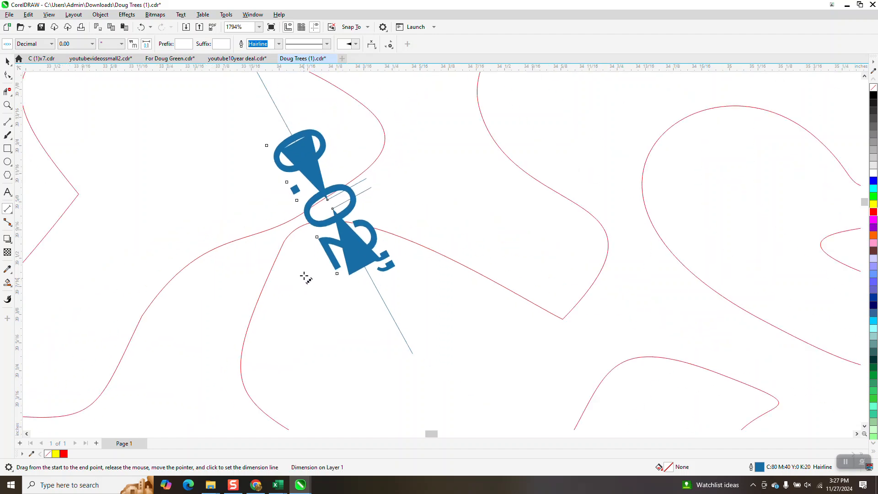
pyautogui.click(7, 61)
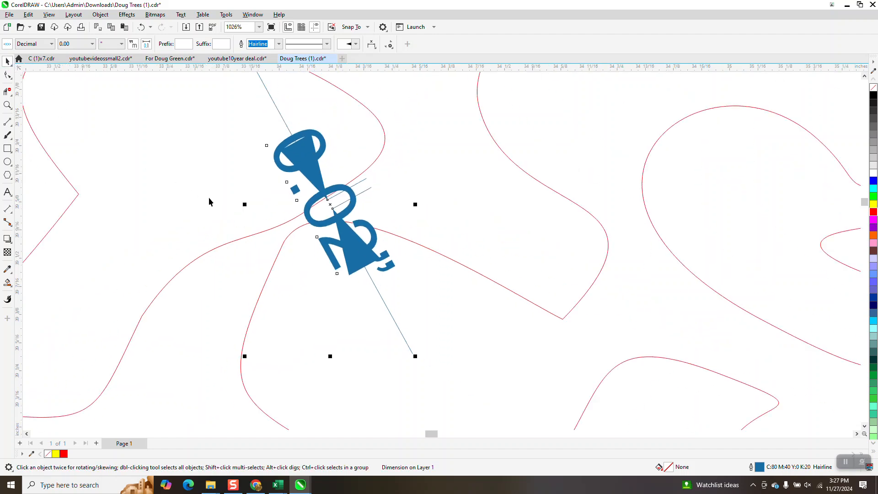
pyautogui.press('Delete')
# - Widen the narrow gap by moving the branching leaf outline's upper-left node away from its neighbour and pulling the corner below it inward
pyautogui.click(7, 74)
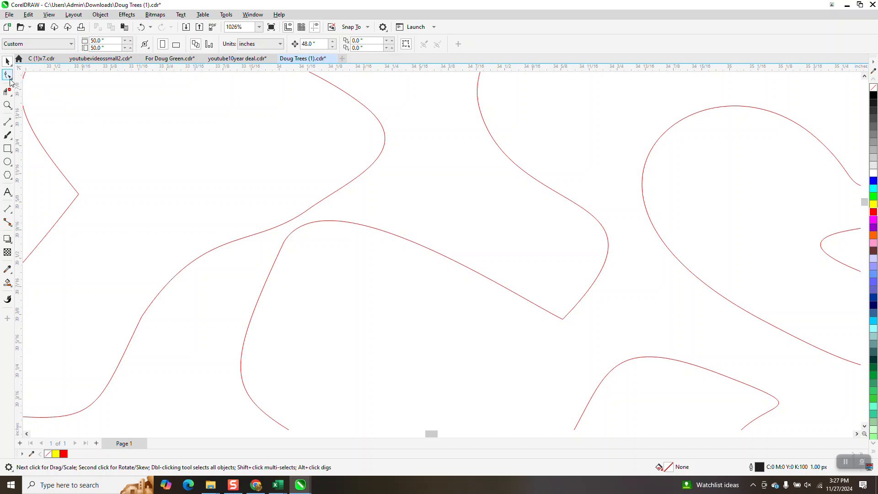
pyautogui.click(319, 221)
pyautogui.moveTo(287, 245); pyautogui.dragTo(311, 303)
pyautogui.scroll(-1, 315, 247)
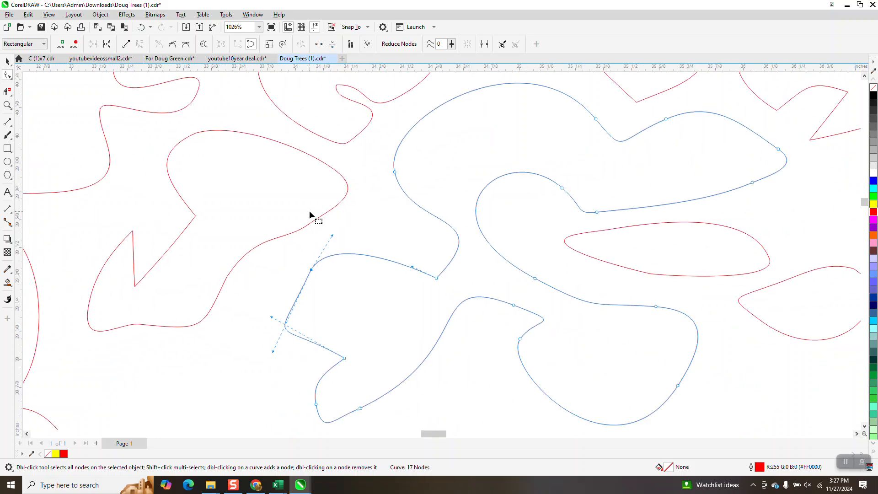
pyautogui.scroll(-1, 310, 215)
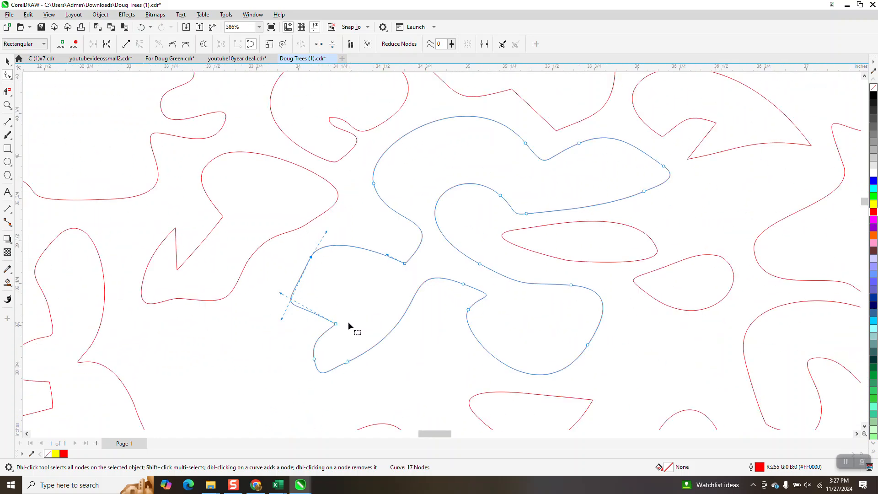
pyautogui.moveTo(318, 314); pyautogui.dragTo(346, 314)
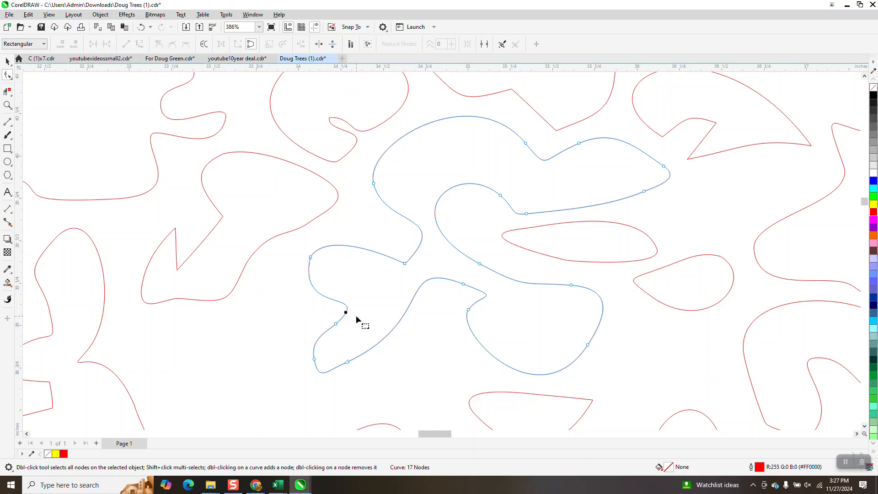
# - Curve the straight edges around the pointed lower-left tip and notch of the neighbouring leaf outline
pyautogui.click(176, 231)
pyautogui.click(176, 230)
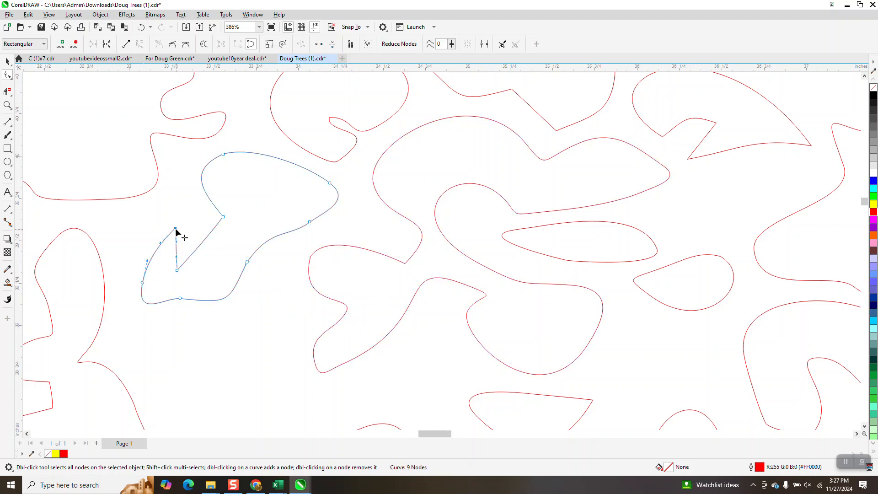
pyautogui.moveTo(160, 243); pyautogui.dragTo(158, 274)
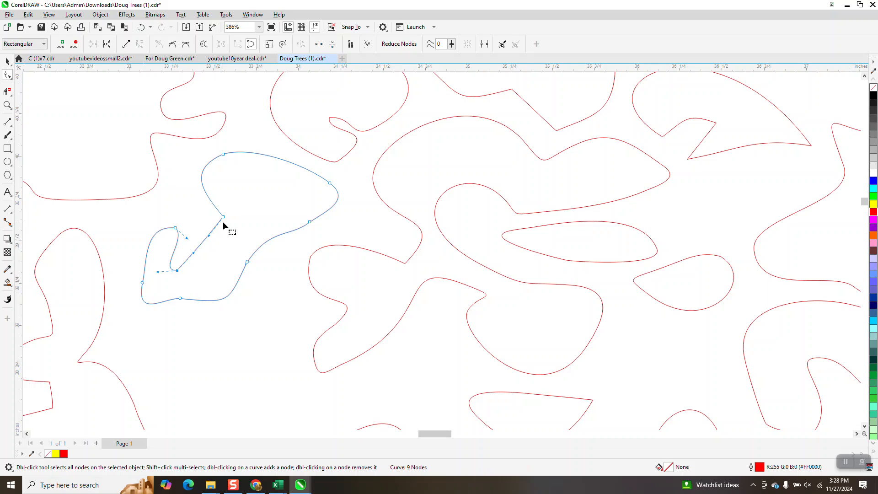
# - Smooth the sharp tips of two leaf outlines in the upper canopy using the Smooth tool with a 0.5-inch nib
pyautogui.scroll(-1, 238, 310)
pyautogui.scroll(-1, 267, 287)
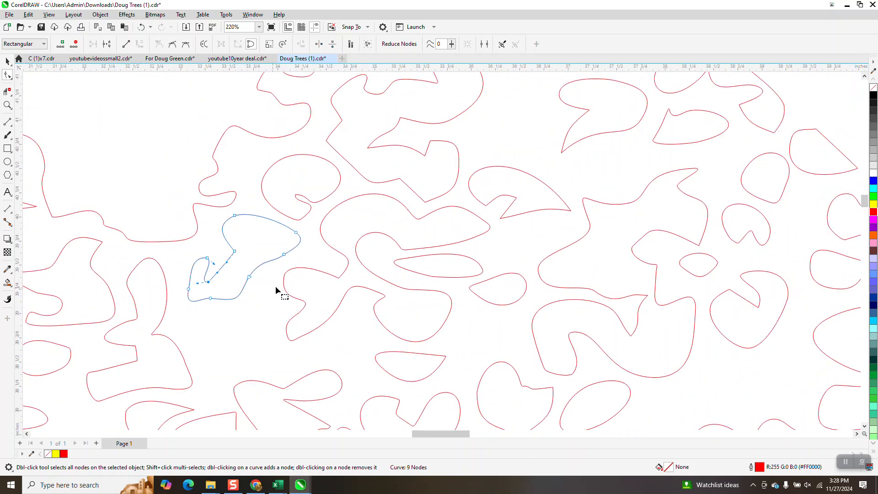
pyautogui.click(11, 79)
pyautogui.click(37, 97)
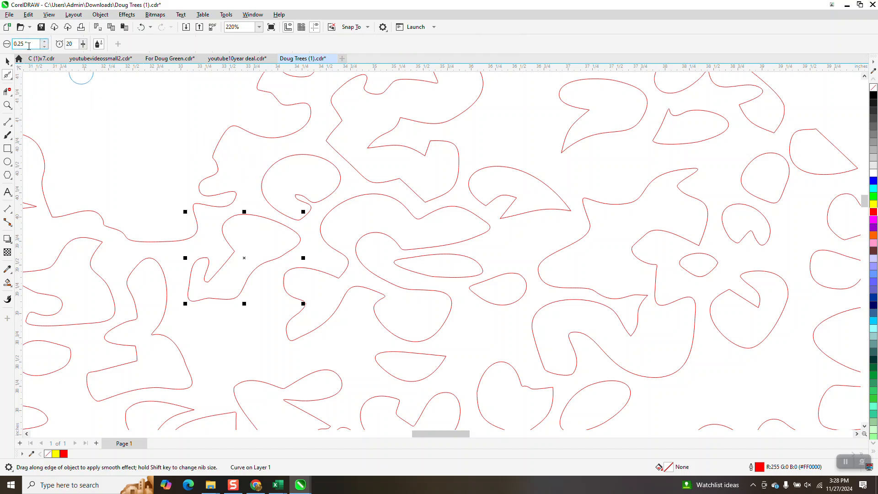
pyautogui.write('0.5')
pyautogui.press('Return')
pyautogui.moveTo(514, 212)
pyautogui.mouseDown()
pyautogui.moveTo(556, 204)
pyautogui.moveTo(529, 171)
pyautogui.moveTo(514, 169)
pyautogui.moveTo(499, 177)
pyautogui.moveTo(554, 194)
pyautogui.moveTo(573, 212)
pyautogui.moveTo(545, 220)
pyautogui.mouseUp()
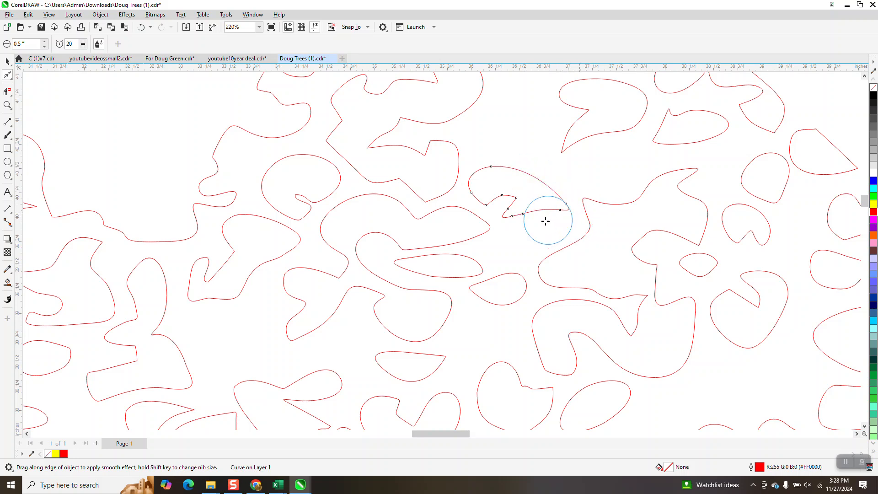
pyautogui.click(563, 152)
pyautogui.moveTo(562, 152)
pyautogui.mouseDown()
pyautogui.moveTo(588, 111)
pyautogui.moveTo(579, 119)
pyautogui.moveTo(577, 107)
pyautogui.mouseUp()
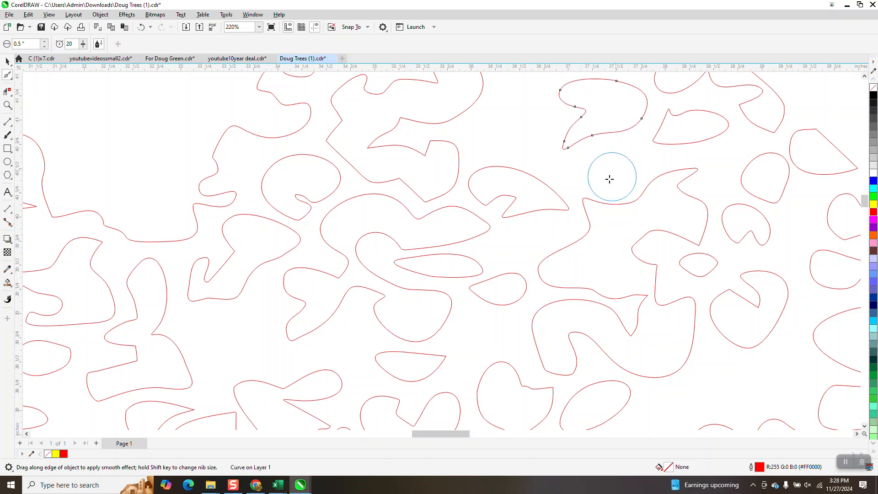
# - Remove one node from the hooked lower end of the round leaf outline above the widened gap
pyautogui.scroll(-1, 606, 183)
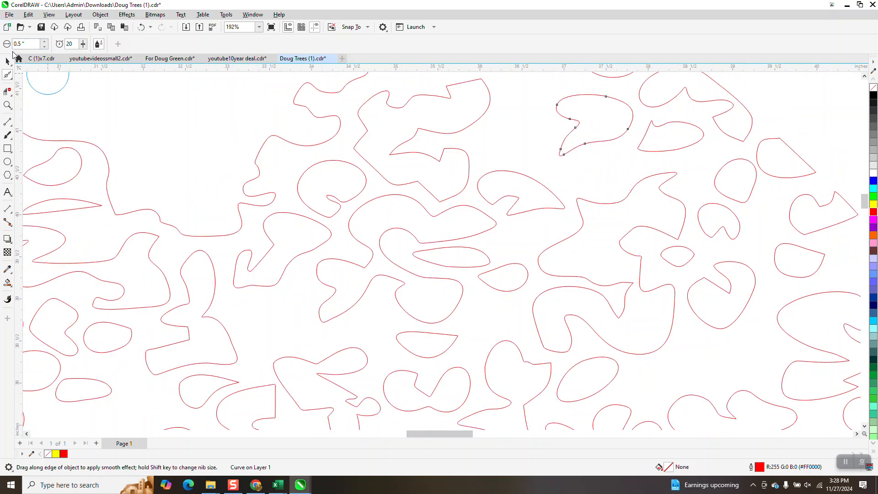
pyautogui.click(7, 61)
pyautogui.scroll(-1, 551, 178)
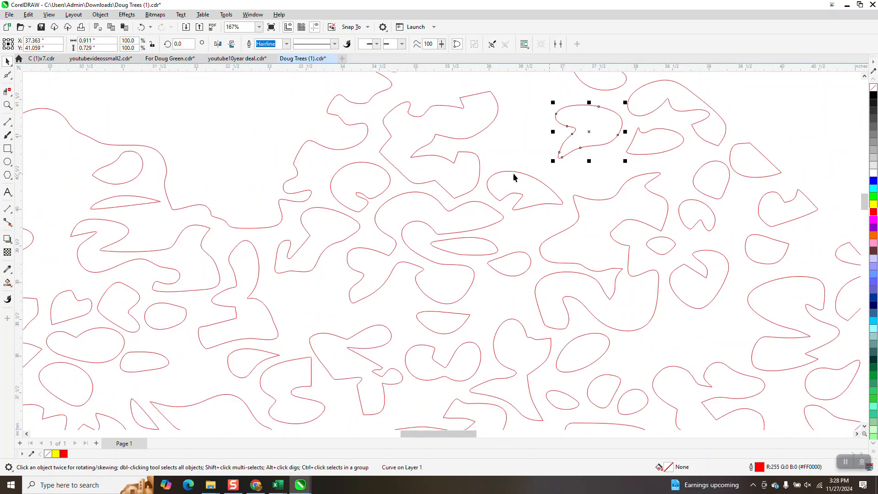
pyautogui.click(387, 188)
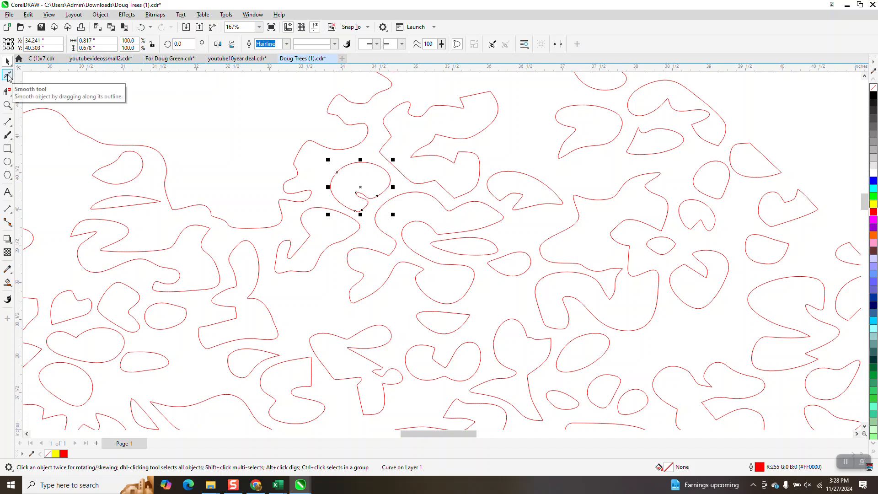
pyautogui.click(11, 79)
pyautogui.click(23, 72)
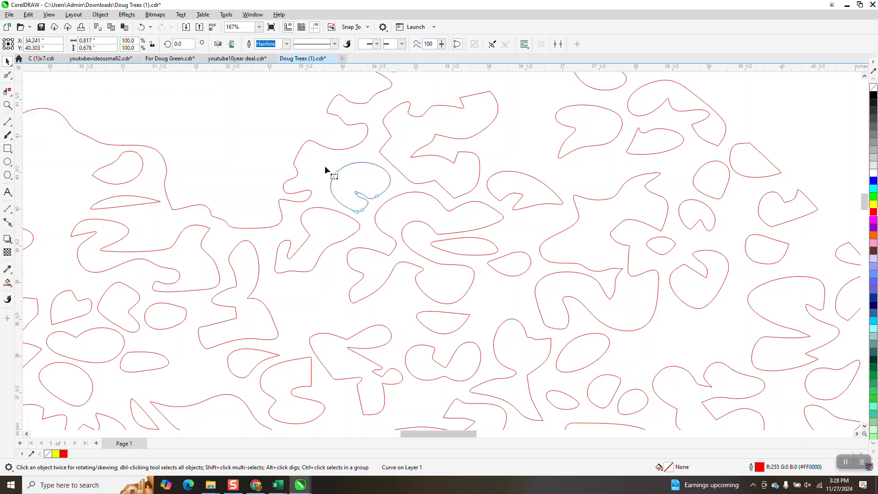
pyautogui.moveTo(420, 227); pyautogui.dragTo(422, 229)
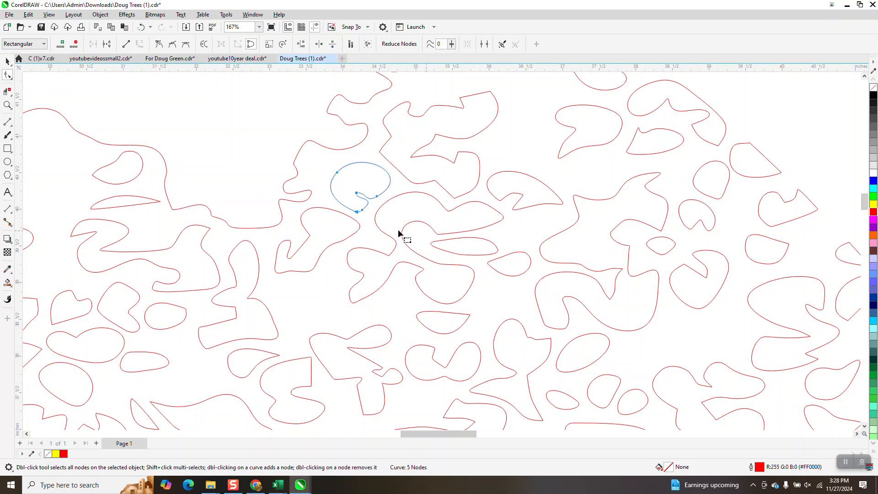
pyautogui.click(368, 214)
pyautogui.press('Delete')
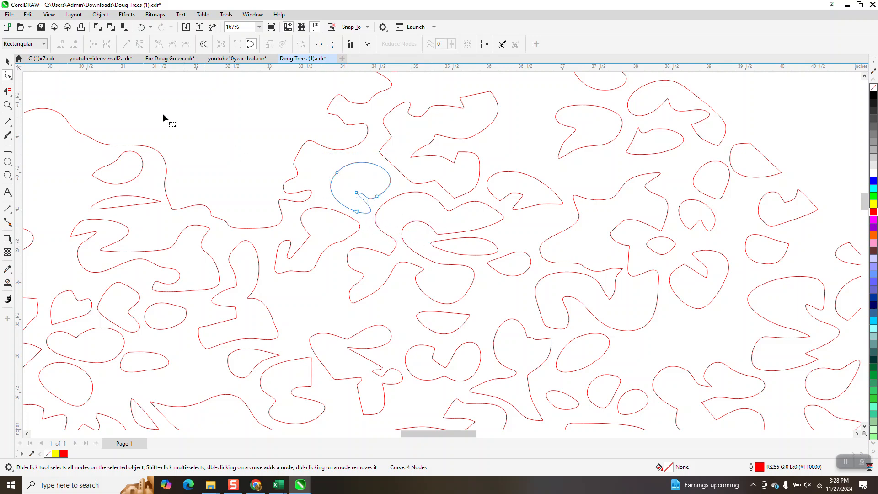
# - Smooth the inner hook of the round leaf outline with the Smooth tool, enlarging the nib to 0.75 inch
pyautogui.click(12, 80)
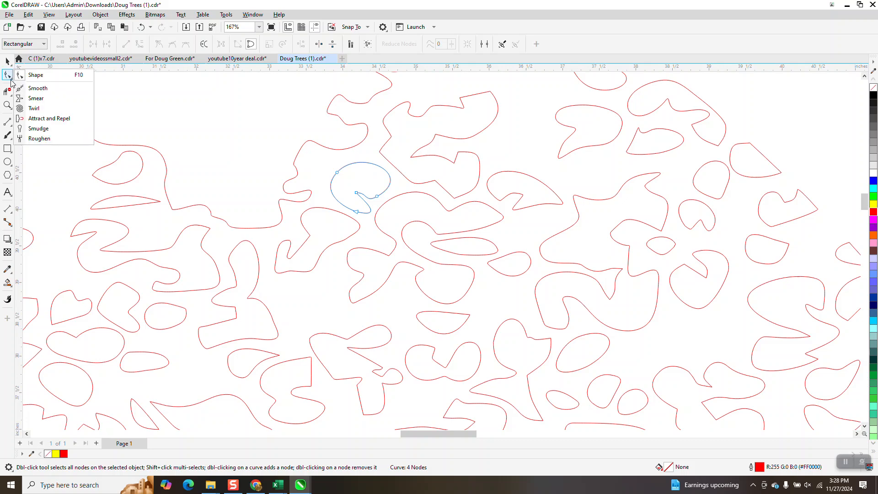
pyautogui.click(36, 88)
pyautogui.moveTo(366, 199); pyautogui.dragTo(364, 202)
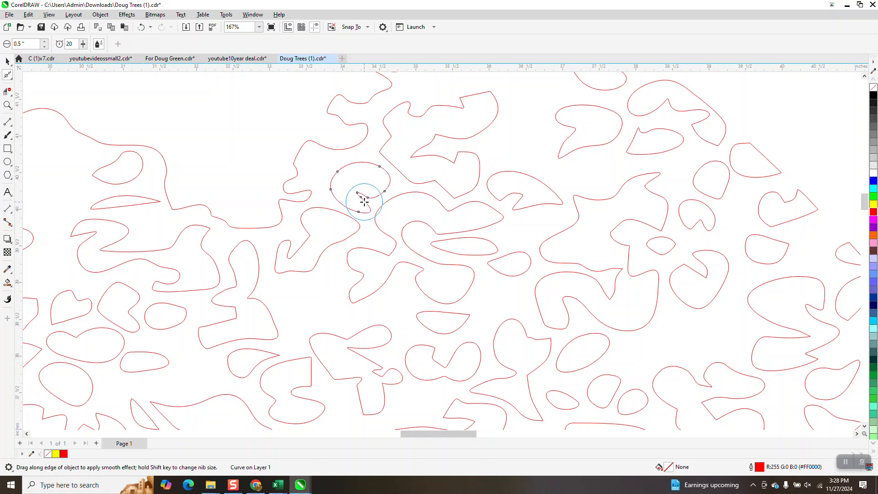
pyautogui.write('0.75')
pyautogui.press('Return')
pyautogui.moveTo(359, 195)
pyautogui.mouseDown()
pyautogui.moveTo(368, 203)
pyautogui.moveTo(366, 172)
pyautogui.moveTo(338, 178)
pyautogui.moveTo(335, 188)
pyautogui.moveTo(360, 207)
pyautogui.moveTo(368, 196)
pyautogui.moveTo(359, 200)
pyautogui.mouseUp()
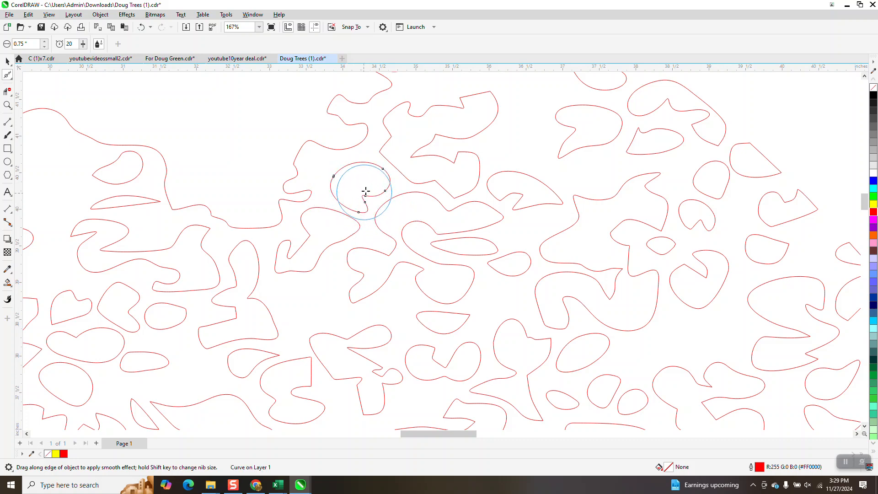
# - Place the small leaf outline about 1 inch further left, in the empty area under the canopy's upper-left bump
pyautogui.scroll(-2, 187, 171)
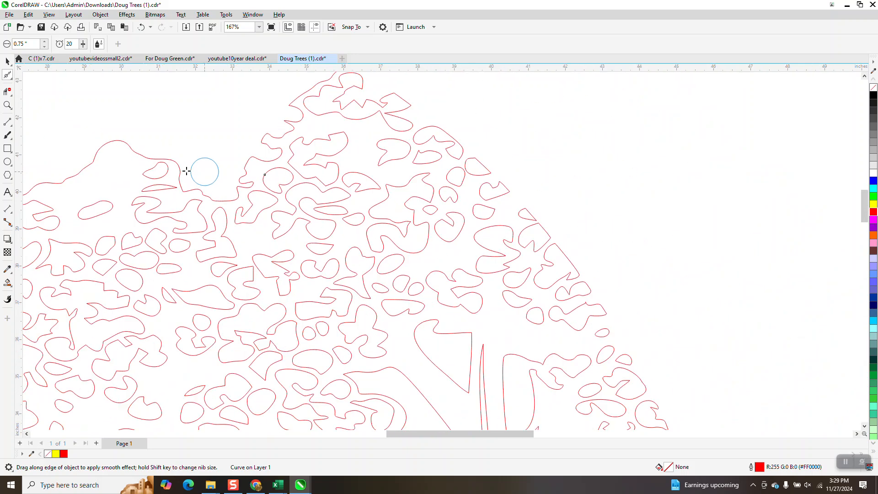
pyautogui.click(7, 61)
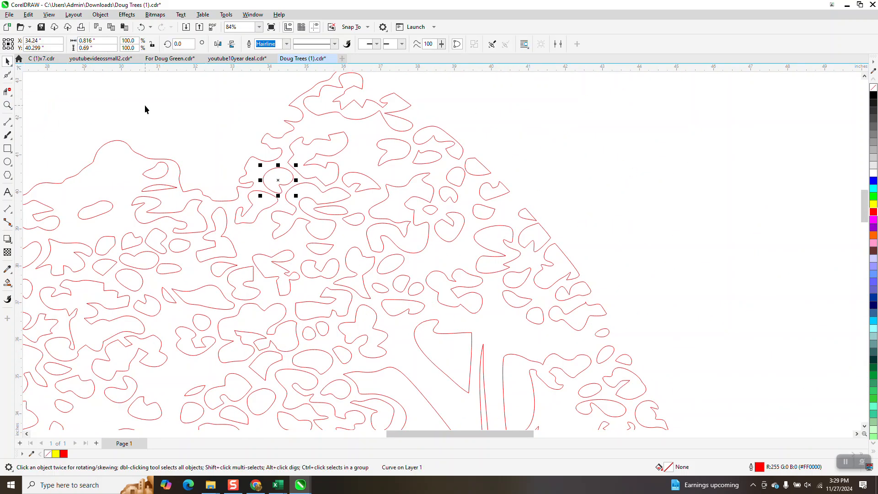
pyautogui.moveTo(164, 173); pyautogui.dragTo(124, 173)
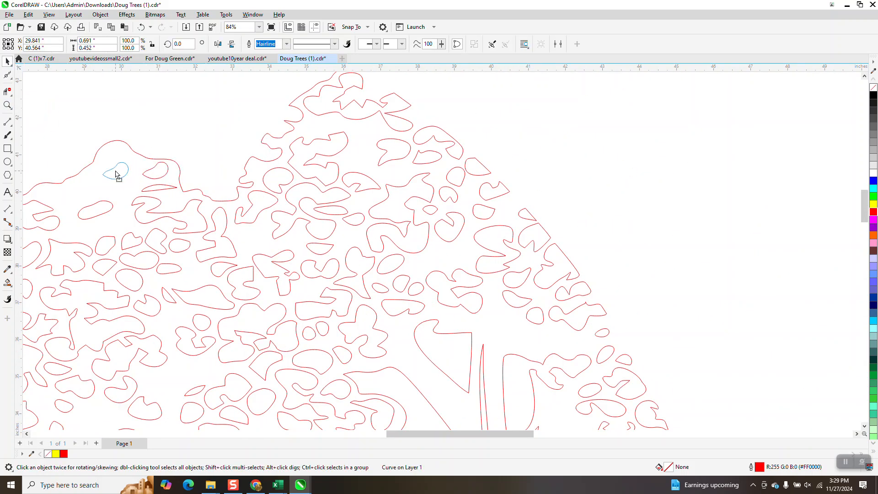
pyautogui.click(437, 210)
pyautogui.scroll(-3, 360, 145)
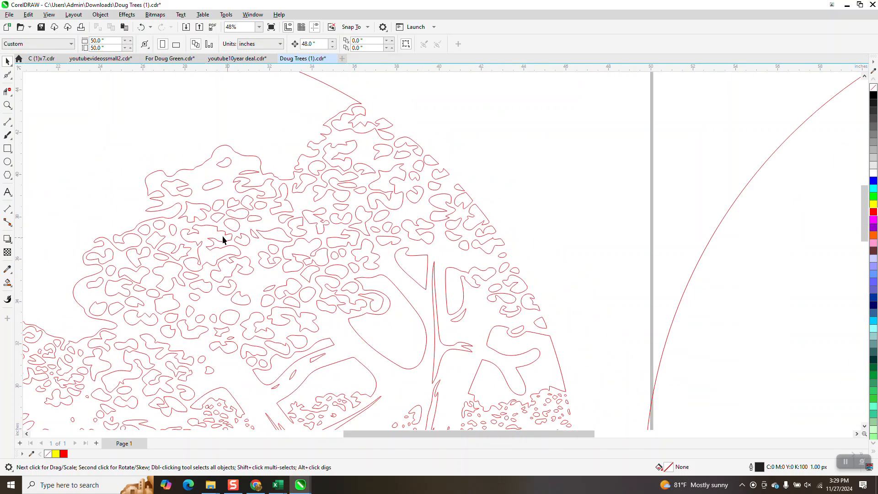
# - Smooth the sharp corners of the large irregular leaf outline in the left-middle canopy using the Smooth tool with a 0.75-inch nib
pyautogui.click(7, 105)
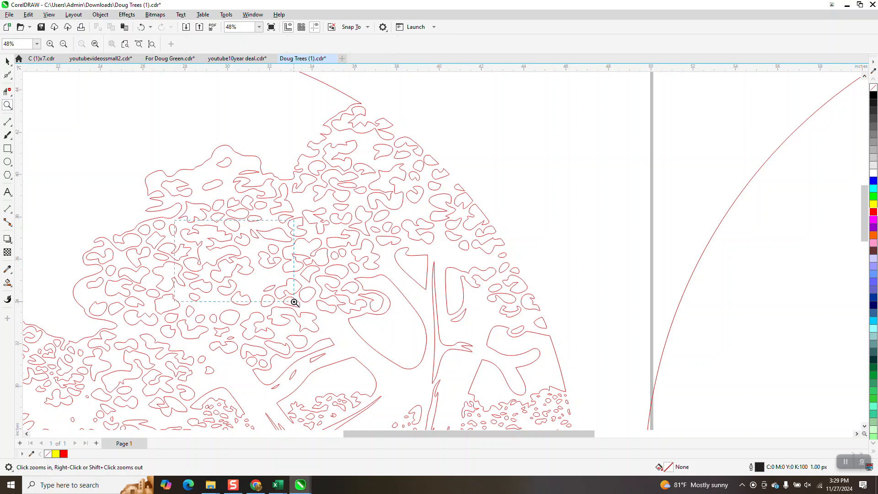
pyautogui.moveTo(294, 302); pyautogui.dragTo(294, 302)
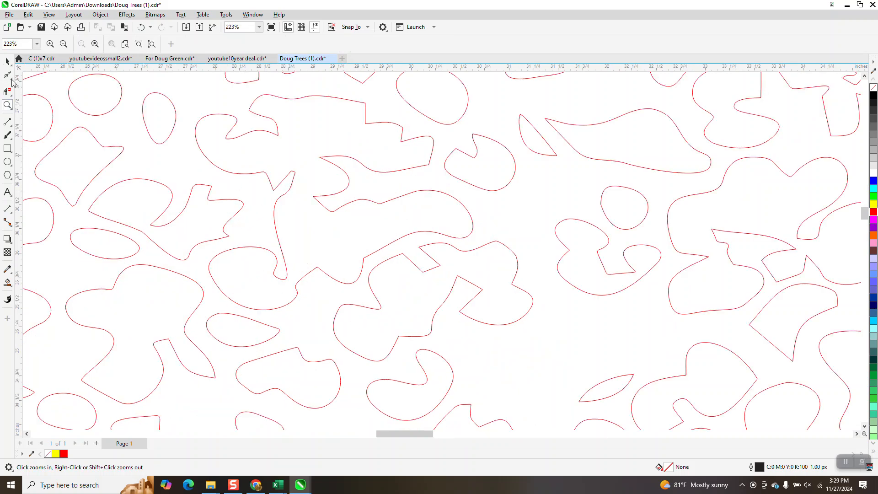
pyautogui.click(9, 76)
pyautogui.click(51, 88)
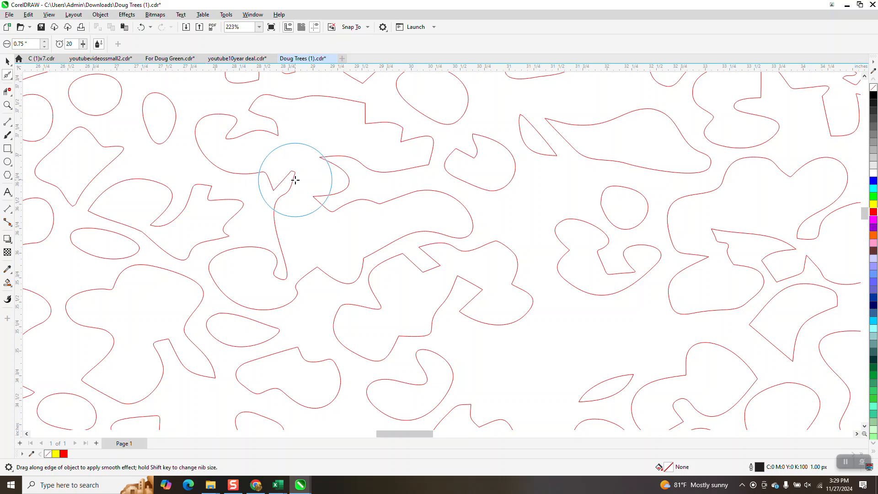
pyautogui.moveTo(294, 180)
pyautogui.mouseDown()
pyautogui.moveTo(207, 157)
pyautogui.moveTo(209, 133)
pyautogui.moveTo(307, 155)
pyautogui.moveTo(266, 118)
pyautogui.moveTo(286, 104)
pyautogui.moveTo(347, 105)
pyautogui.moveTo(410, 129)
pyautogui.moveTo(423, 152)
pyautogui.moveTo(412, 163)
pyautogui.moveTo(344, 157)
pyautogui.moveTo(337, 167)
pyautogui.moveTo(346, 179)
pyautogui.moveTo(320, 193)
pyautogui.moveTo(325, 207)
pyautogui.moveTo(453, 203)
pyautogui.moveTo(465, 221)
pyautogui.moveTo(385, 248)
pyautogui.mouseUp()
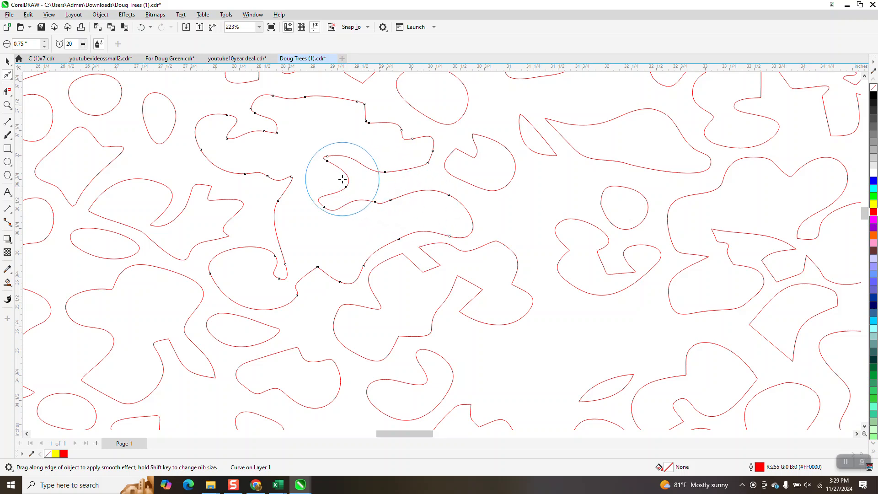
# - Move the small oval leaf below the pointed leaf outline slightly down and left, and rotate it about 34 degrees
pyautogui.click(160, 227)
pyautogui.moveTo(160, 227); pyautogui.dragTo(176, 240)
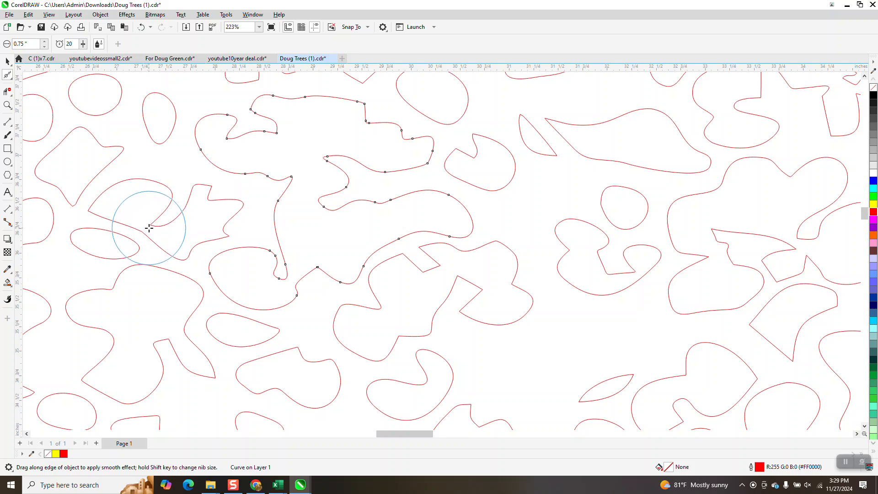
pyautogui.click(6, 62)
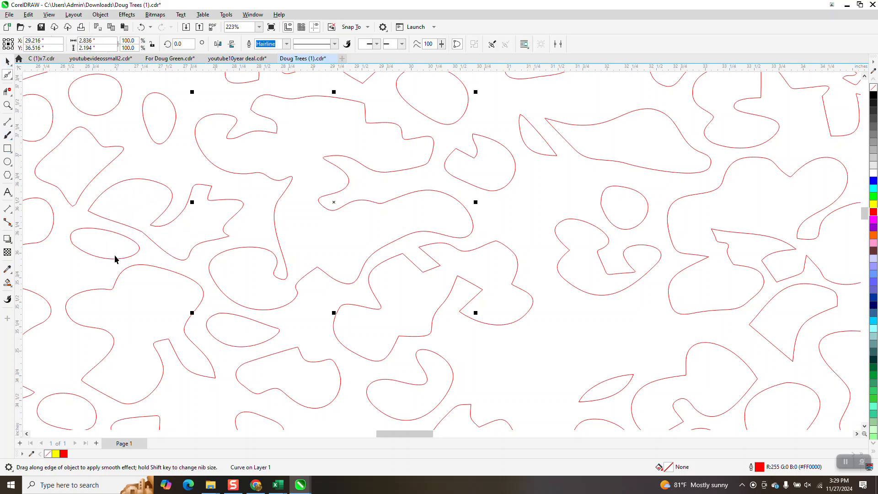
pyautogui.click(119, 243)
pyautogui.moveTo(118, 245); pyautogui.dragTo(118, 200)
pyautogui.click(109, 245)
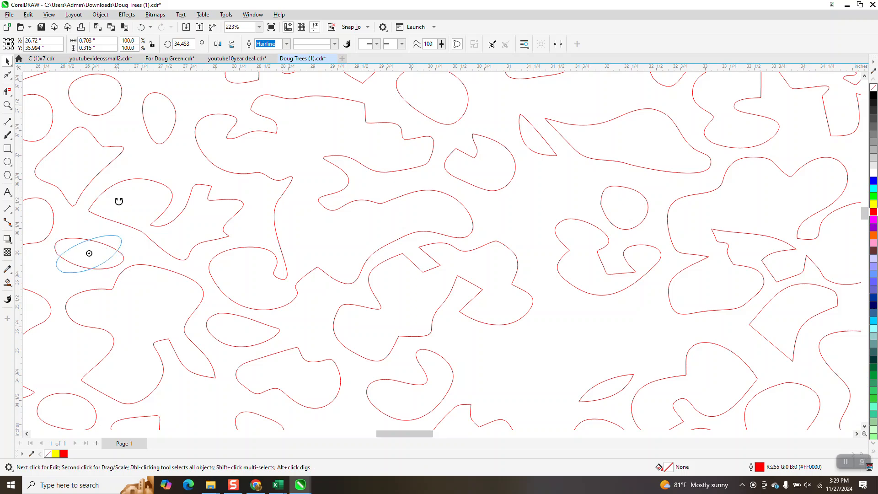
# - Smooth the sharp corners of the irregular leaf outline in the middle with the Smooth tool, enlarging the nib to 1.0 inch
pyautogui.scroll(-1, 126, 189)
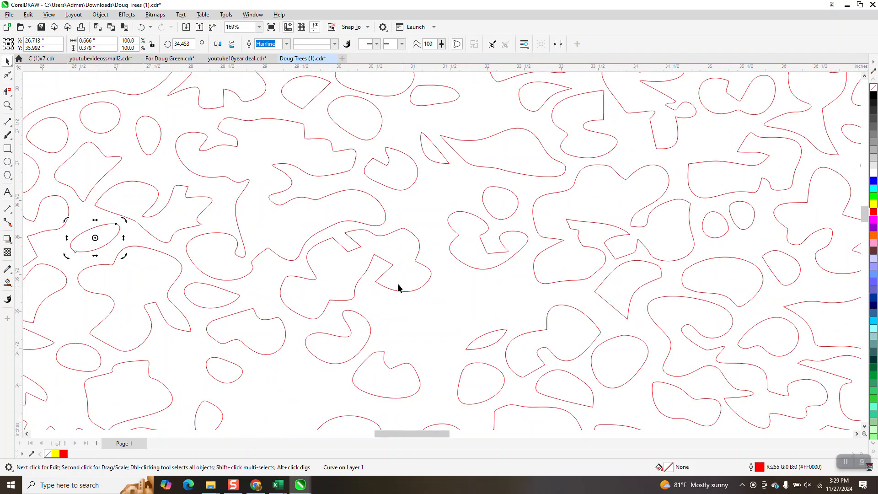
pyautogui.click(12, 81)
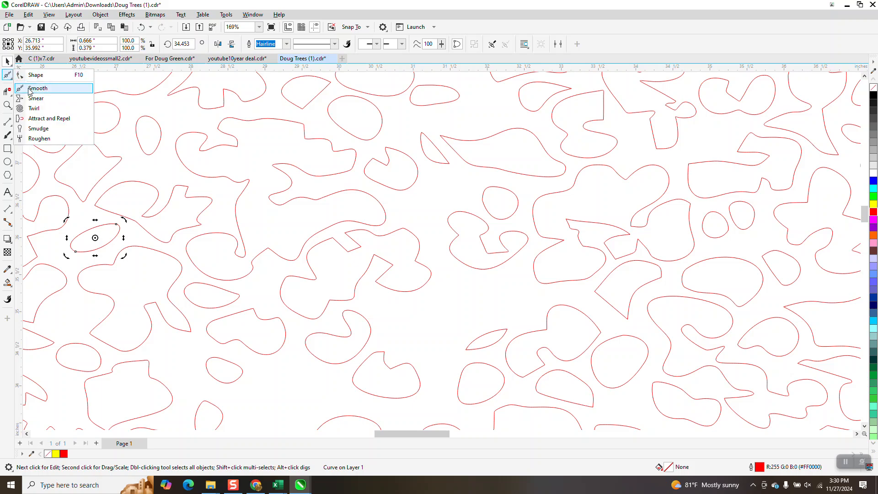
pyautogui.click(32, 86)
pyautogui.moveTo(360, 251)
pyautogui.mouseDown()
pyautogui.moveTo(339, 257)
pyautogui.moveTo(368, 255)
pyautogui.moveTo(361, 253)
pyautogui.moveTo(383, 280)
pyautogui.mouseUp()
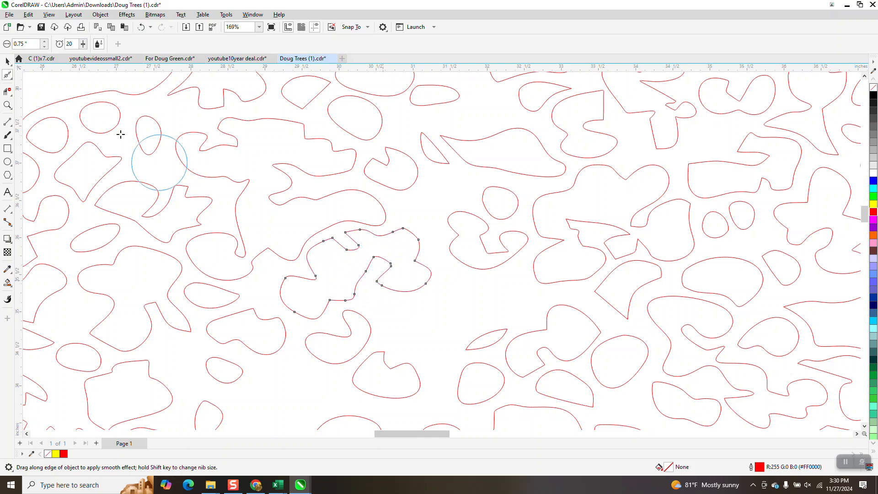
pyautogui.click(35, 45)
pyautogui.moveTo(34, 45); pyautogui.dragTo(1, 52)
pyautogui.press('Return')
pyautogui.moveTo(366, 267)
pyautogui.mouseDown()
pyautogui.moveTo(369, 253)
pyautogui.moveTo(350, 247)
pyautogui.moveTo(341, 227)
pyautogui.moveTo(348, 240)
pyautogui.moveTo(400, 231)
pyautogui.moveTo(413, 274)
pyautogui.moveTo(359, 276)
pyautogui.moveTo(347, 296)
pyautogui.mouseUp()
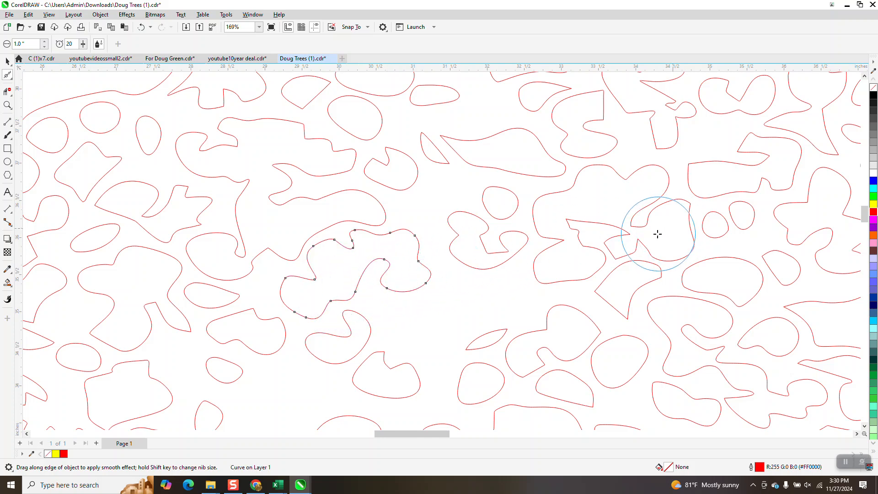
# - Round the pointed lower end of the thin sliver leaf beside the long wing-shaped leaf outline
pyautogui.click(447, 165)
pyautogui.click(447, 163)
pyautogui.moveTo(446, 163)
pyautogui.mouseDown()
pyautogui.moveTo(436, 154)
pyautogui.moveTo(462, 176)
pyautogui.moveTo(426, 152)
pyautogui.moveTo(442, 160)
pyautogui.mouseUp()
# - Smooth the sharp inner points and corners of the large multi-lobed leaf outline to the right, keeping the 1.0-inch nib
pyautogui.click(569, 221)
pyautogui.moveTo(569, 220)
pyautogui.mouseDown()
pyautogui.moveTo(580, 246)
pyautogui.moveTo(581, 212)
pyautogui.moveTo(602, 232)
pyautogui.moveTo(628, 174)
pyautogui.moveTo(647, 188)
pyautogui.mouseUp()
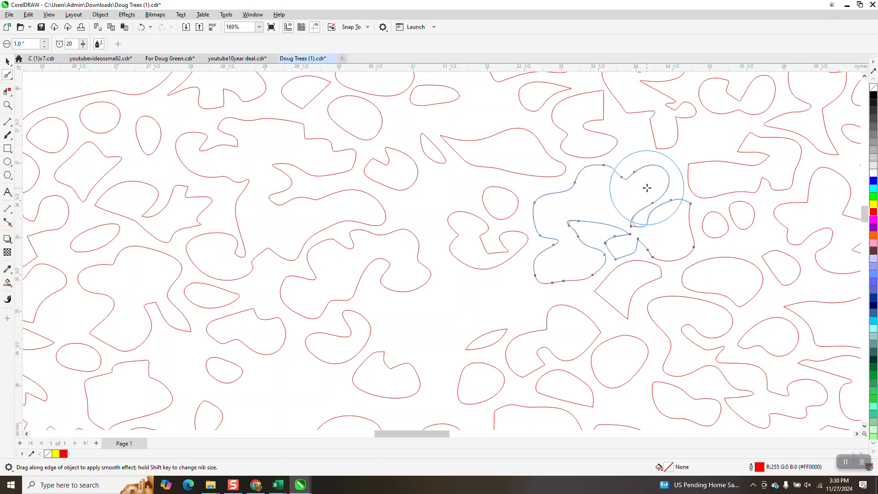
pyautogui.moveTo(604, 271)
pyautogui.mouseDown()
pyautogui.moveTo(624, 234)
pyautogui.moveTo(640, 241)
pyautogui.moveTo(616, 247)
pyautogui.mouseUp()
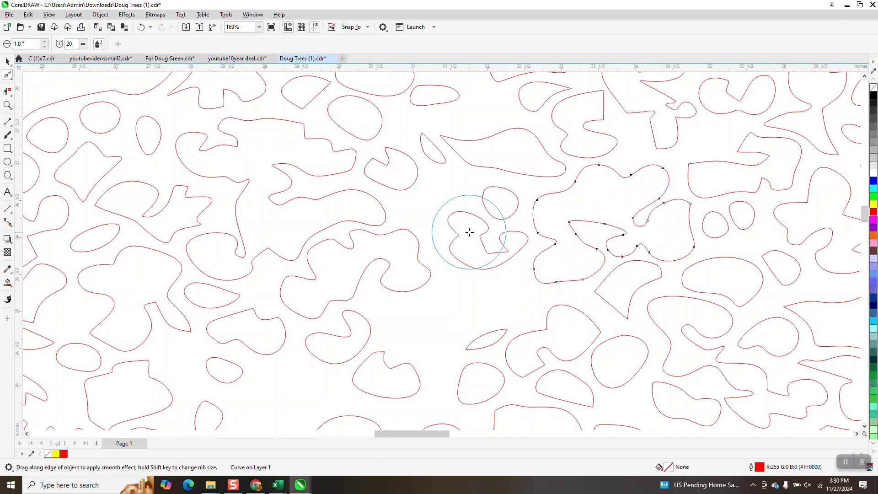
# - Smooth the small spikes on the left part of the jagged lower grass line with the Smooth tool
pyautogui.scroll(-4, 553, 226)
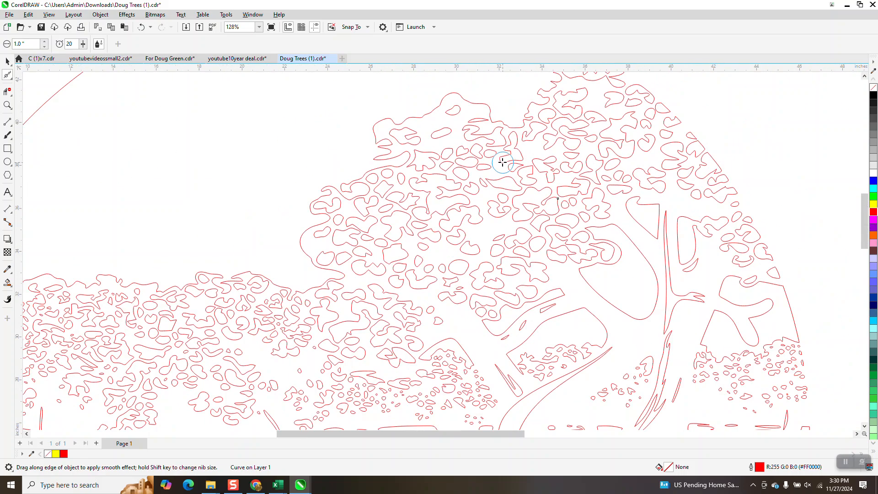
pyautogui.scroll(-4, 503, 162)
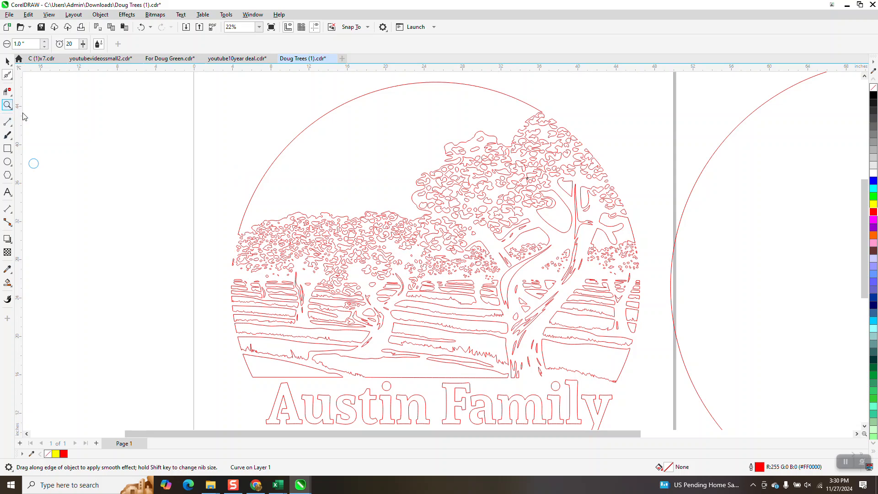
pyautogui.click(5, 106)
pyautogui.moveTo(501, 366); pyautogui.dragTo(530, 373)
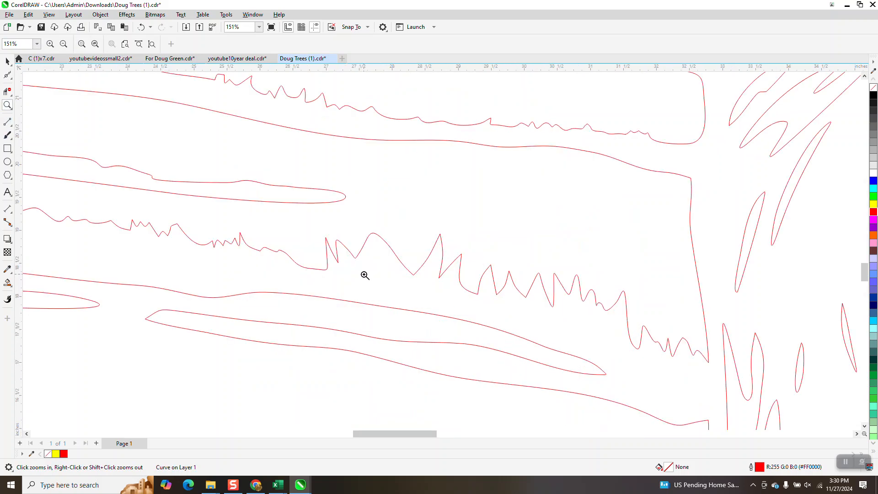
pyautogui.click(11, 79)
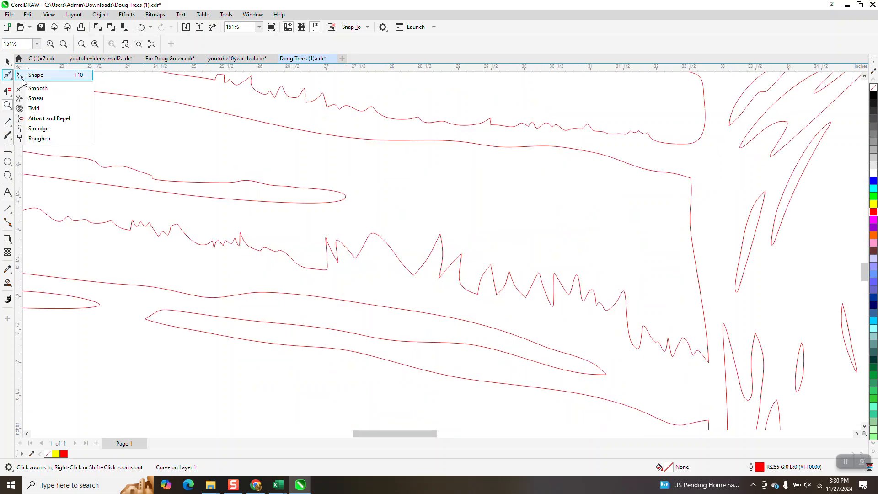
pyautogui.click(35, 75)
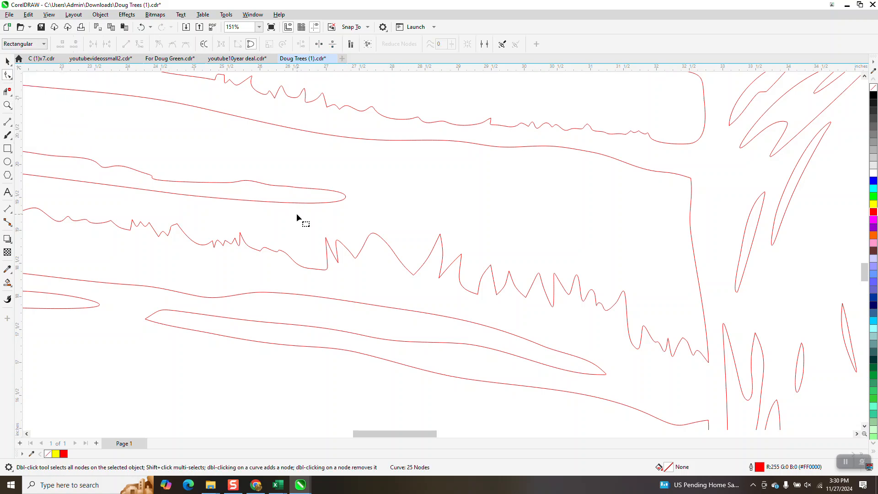
pyautogui.click(389, 250)
pyautogui.click(7, 106)
pyautogui.moveTo(98, 219); pyautogui.dragTo(197, 274)
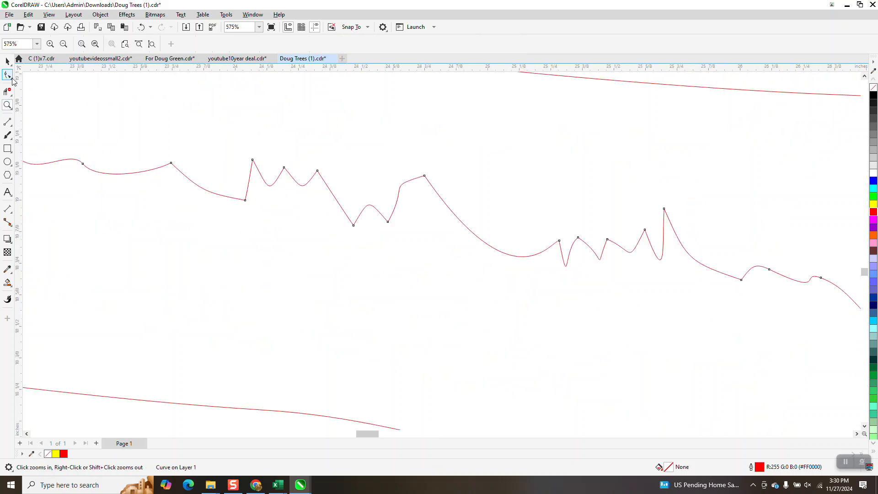
pyautogui.click(11, 78)
pyautogui.click(35, 90)
pyautogui.moveTo(255, 171)
pyautogui.mouseDown()
pyautogui.moveTo(604, 249)
pyautogui.moveTo(227, 243)
pyautogui.moveTo(22, 215)
pyautogui.mouseUp()
pyautogui.click(317, 171)
# - Smooth the jagged lower-left edge of the lowest ground outline above the Austin Family lettering
pyautogui.scroll(-3, 350, 240)
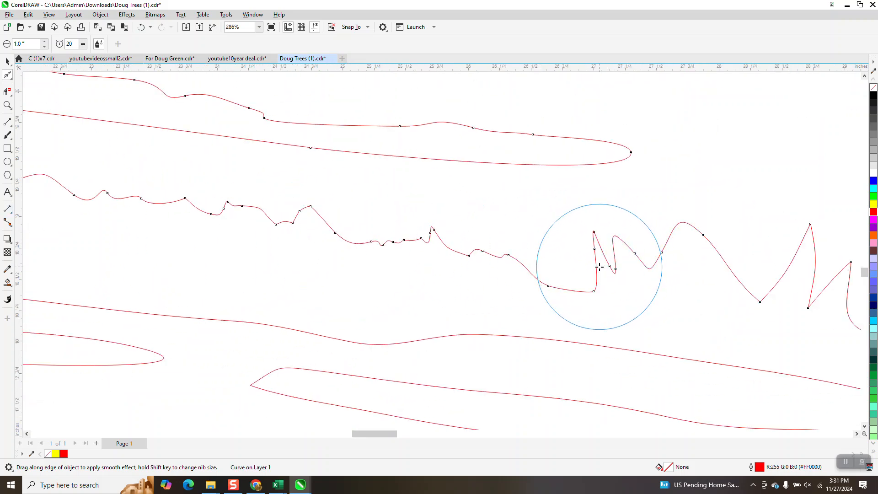
pyautogui.scroll(-3, 450, 215)
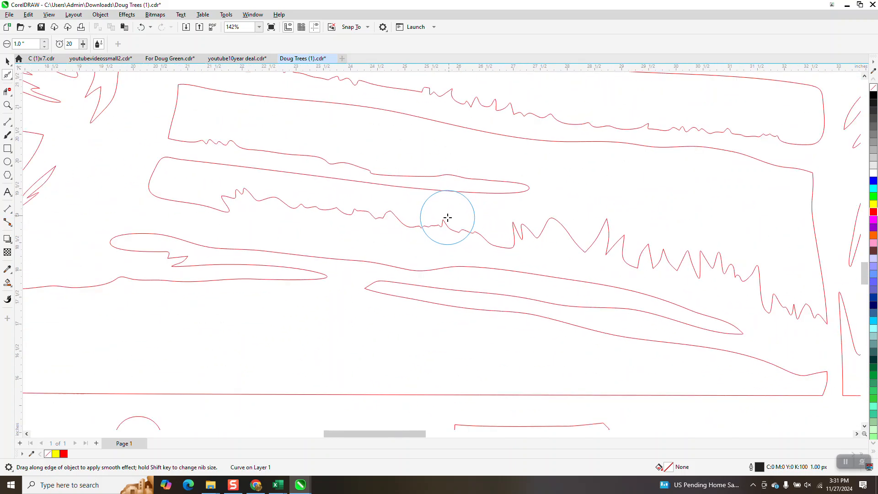
pyautogui.scroll(-2, 449, 216)
pyautogui.scroll(-1, 147, 339)
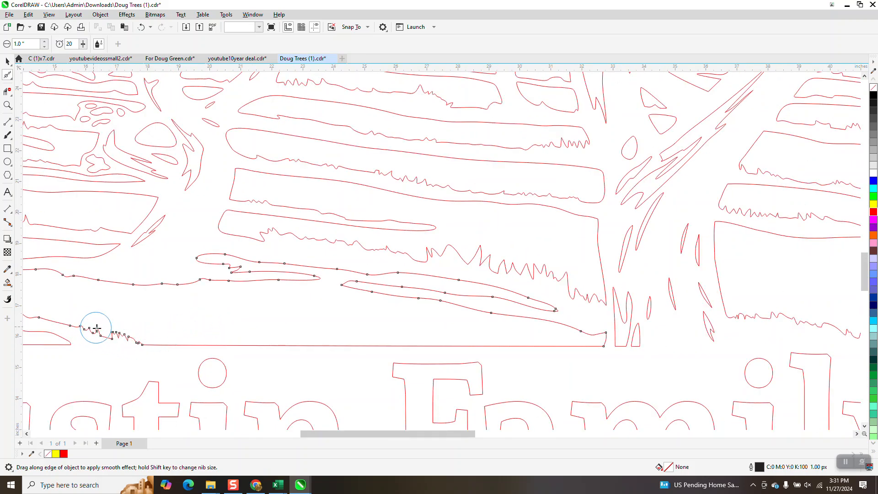
pyautogui.moveTo(95, 327)
pyautogui.mouseDown()
pyautogui.moveTo(131, 338)
pyautogui.moveTo(85, 336)
pyautogui.mouseUp()
pyautogui.scroll(-2, 129, 284)
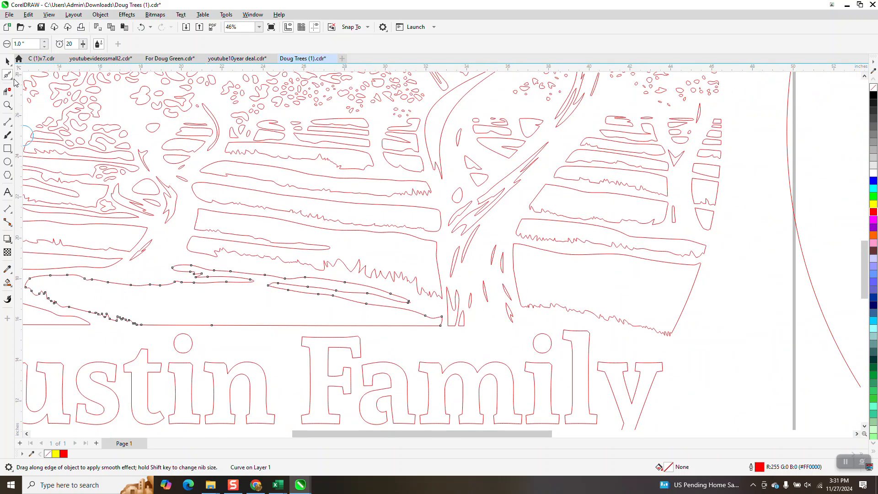
# - Examine the nodes of the letter i in Austin, including the one in the middle of its bottom edge
pyautogui.click(11, 78)
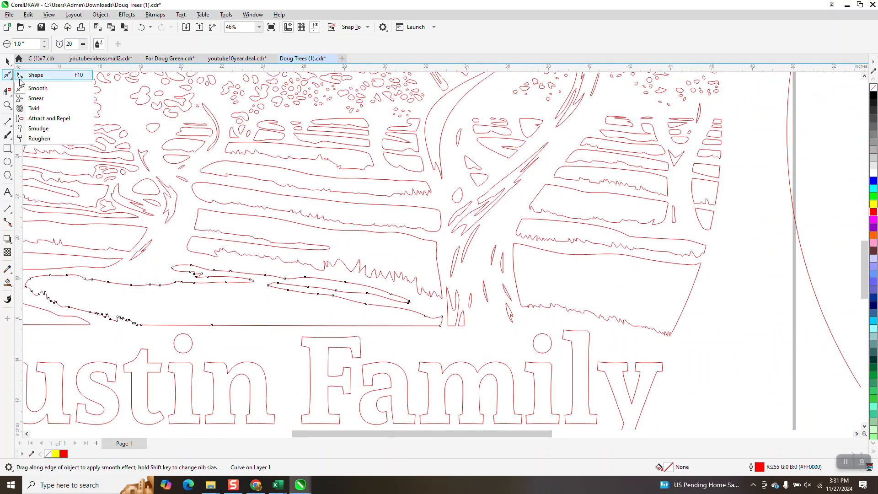
pyautogui.click(32, 71)
pyautogui.click(192, 378)
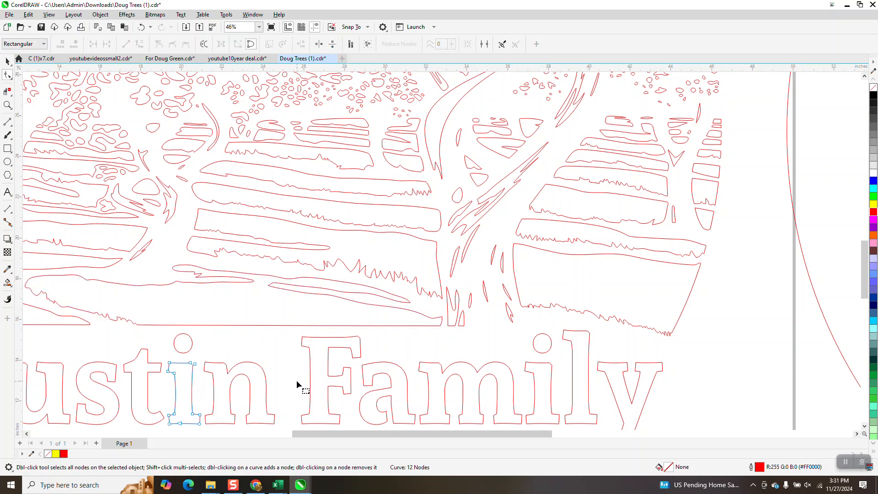
pyautogui.click(11, 106)
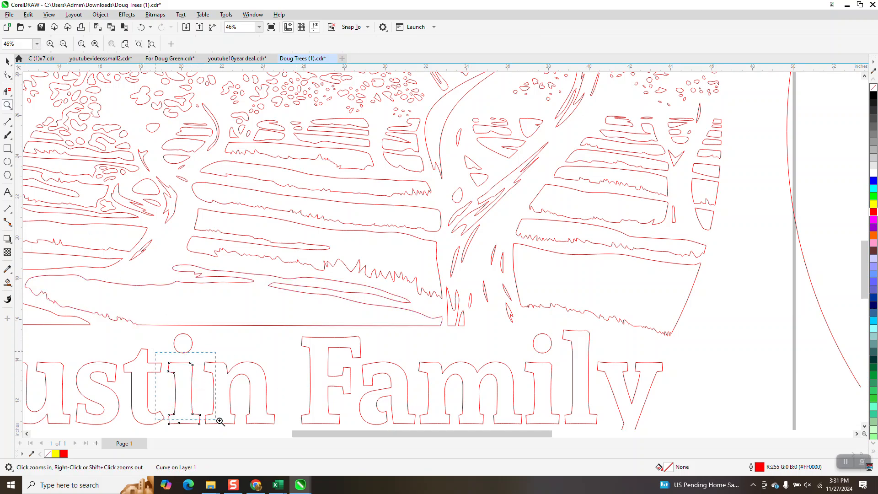
pyautogui.moveTo(220, 421); pyautogui.dragTo(234, 450)
pyautogui.scroll(-2, 308, 249)
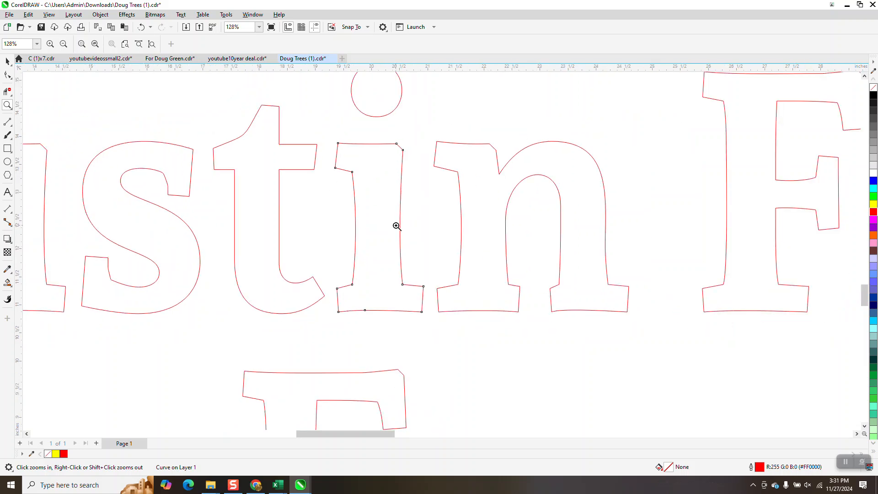
pyautogui.moveTo(363, 301); pyautogui.dragTo(387, 316)
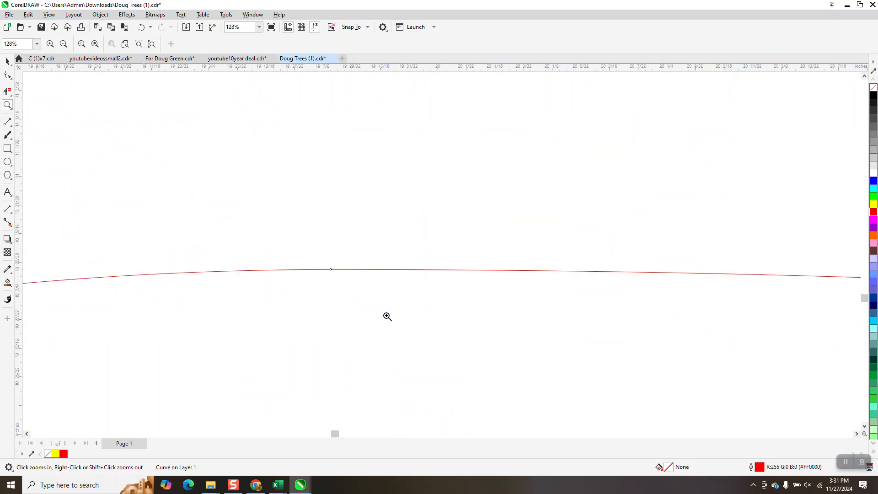
pyautogui.scroll(-10, 392, 309)
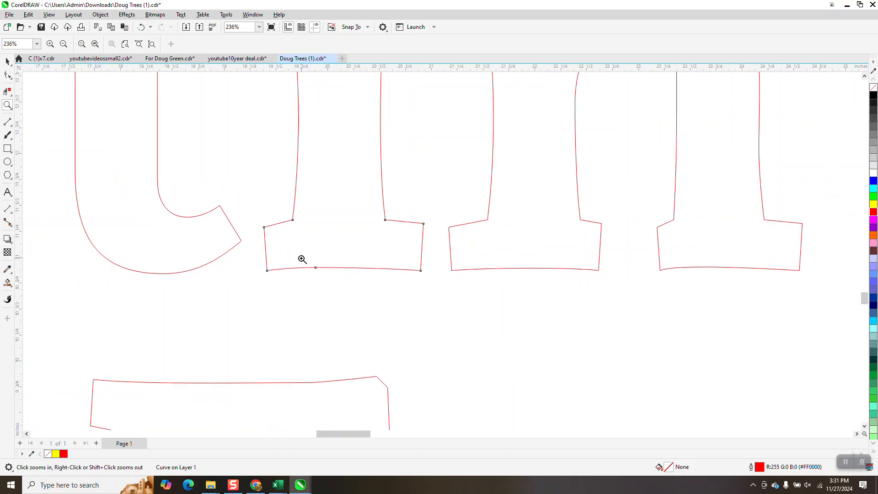
pyautogui.scroll(-4, 427, 290)
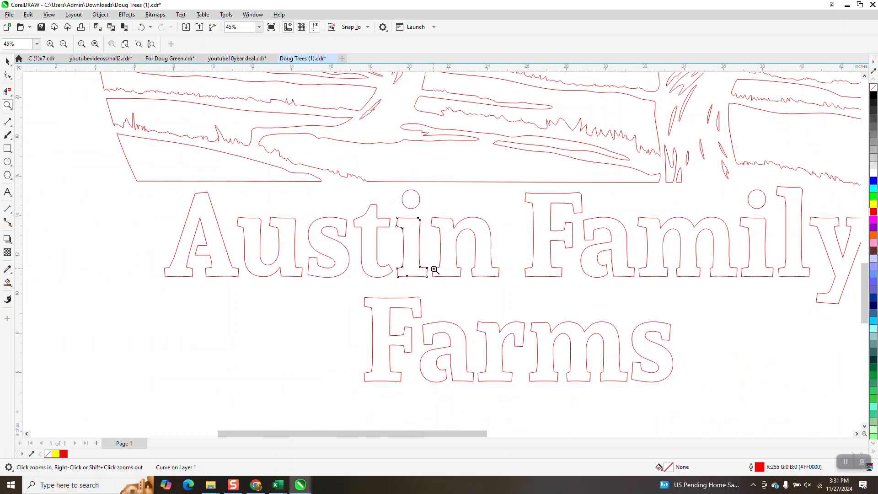
pyautogui.scroll(-4, 429, 263)
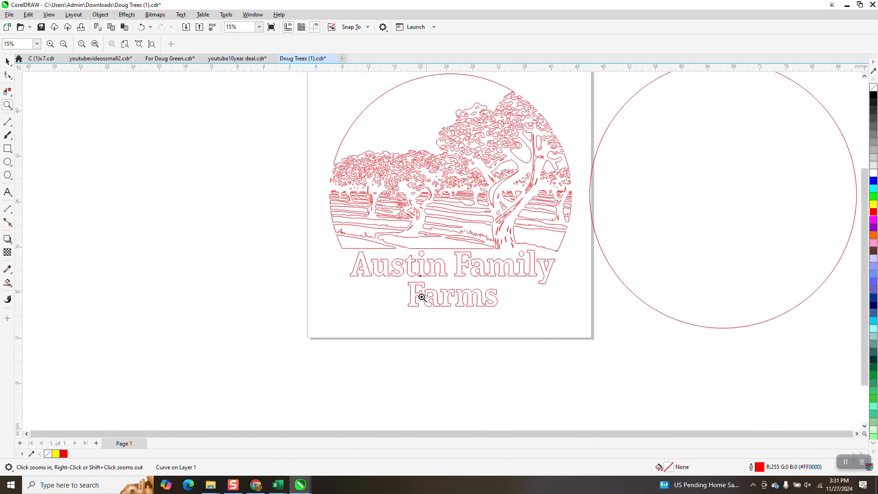
# - Duplicate the entire Austin Family Farms logo, including its lettering, with the copy 48 inches to the left of the original
pyautogui.click(8, 61)
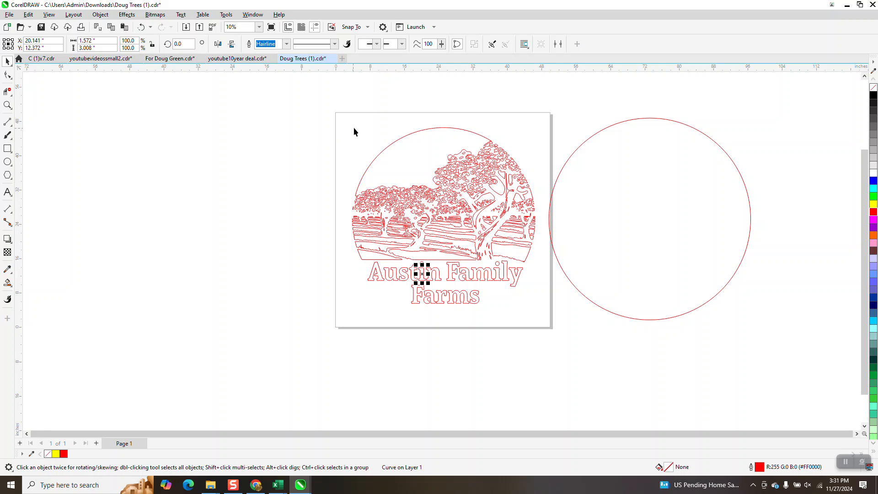
pyautogui.moveTo(339, 116); pyautogui.dragTo(479, 298)
pyautogui.moveTo(528, 316); pyautogui.dragTo(529, 316)
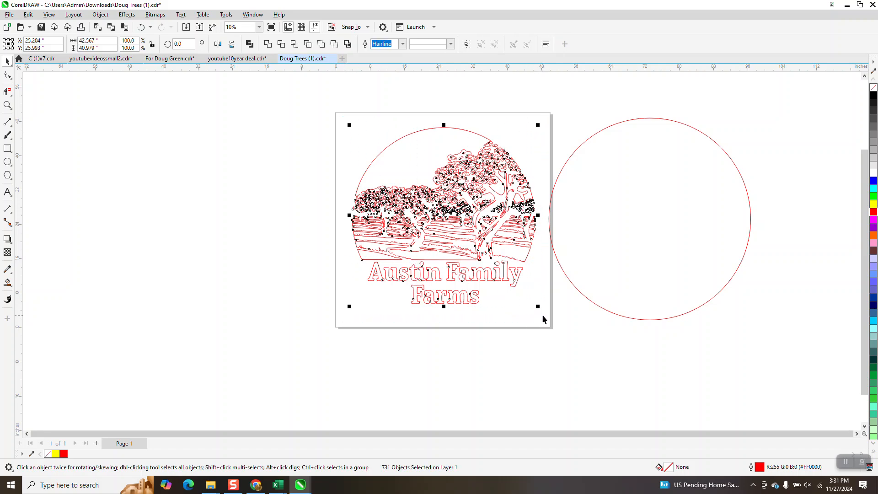
pyautogui.hotkey('ctrl', 'd')
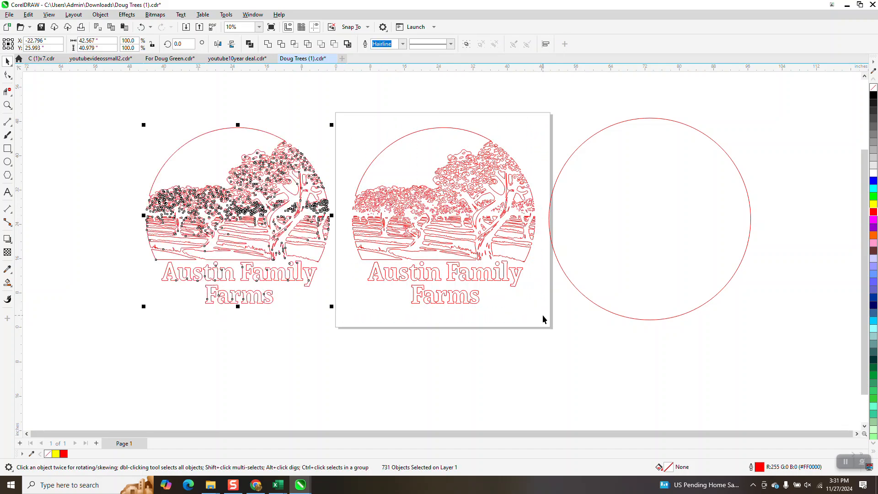
pyautogui.click(390, 191)
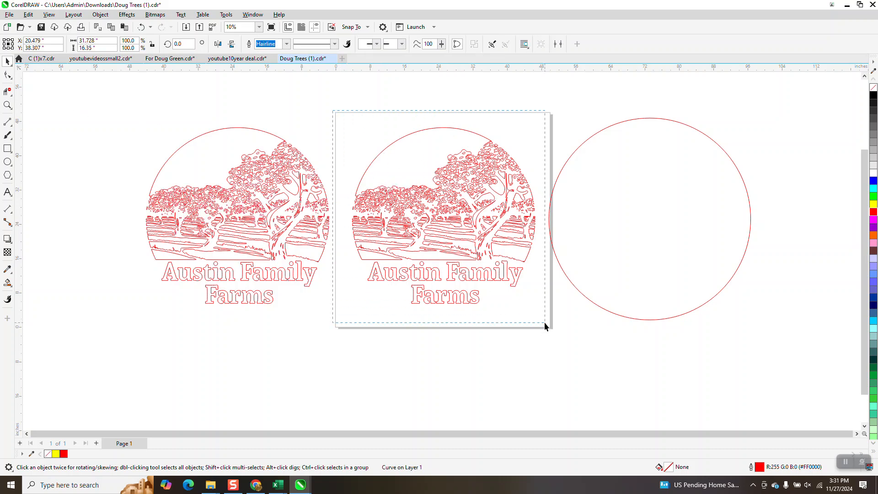
pyautogui.moveTo(544, 322); pyautogui.dragTo(545, 322)
pyautogui.click(8, 77)
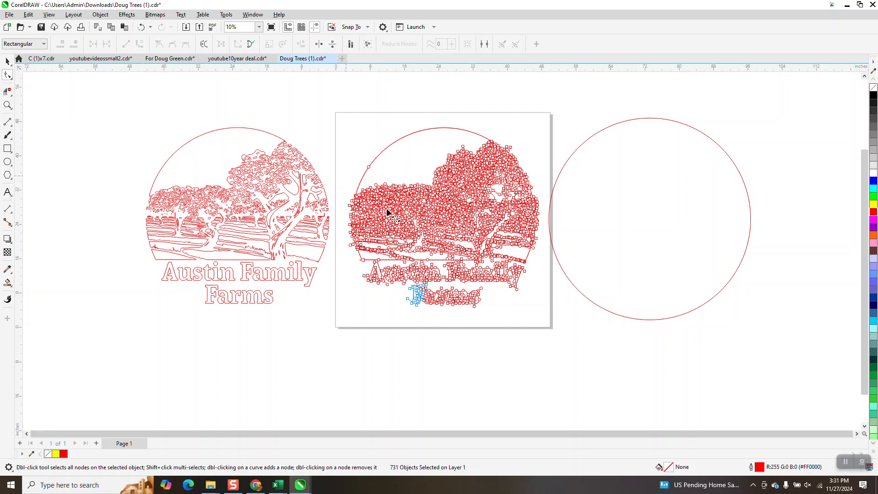
pyautogui.moveTo(347, 182); pyautogui.dragTo(399, 218)
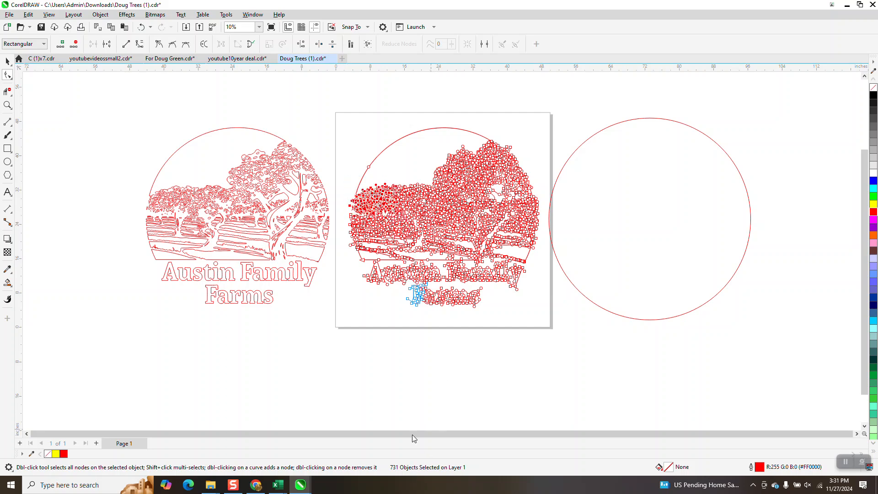
pyautogui.click(380, 379)
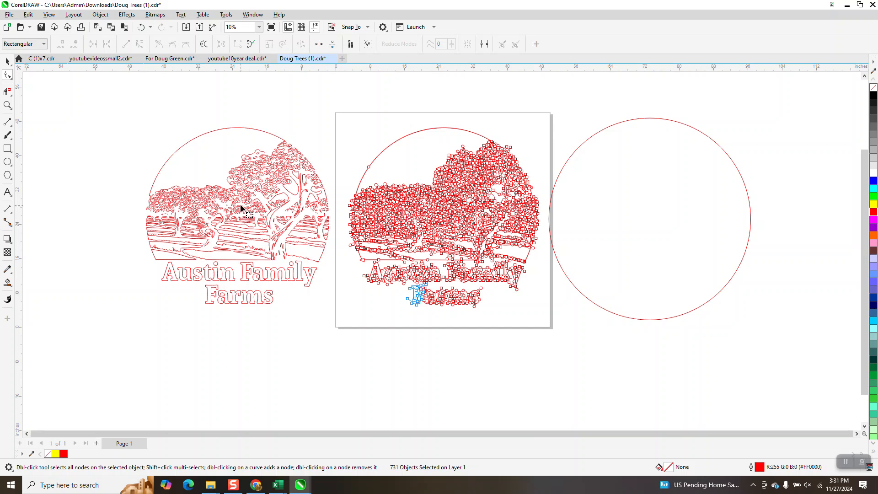
pyautogui.click(7, 106)
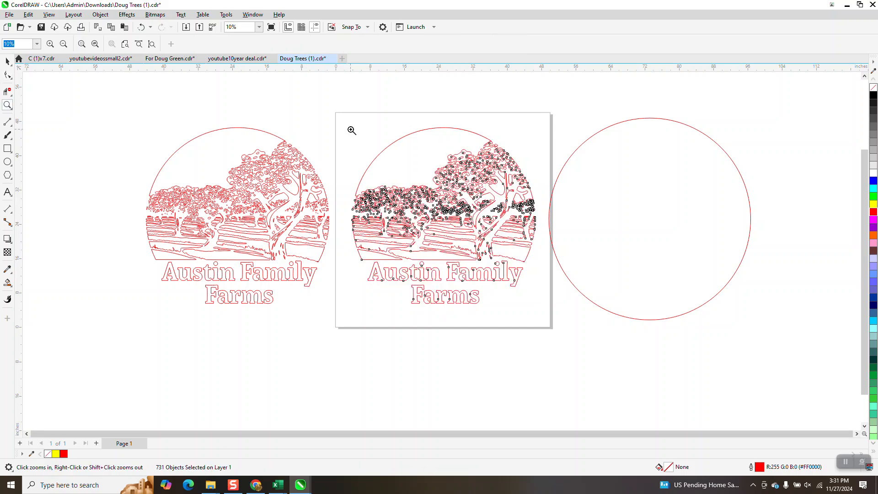
pyautogui.moveTo(521, 310); pyautogui.dragTo(565, 325)
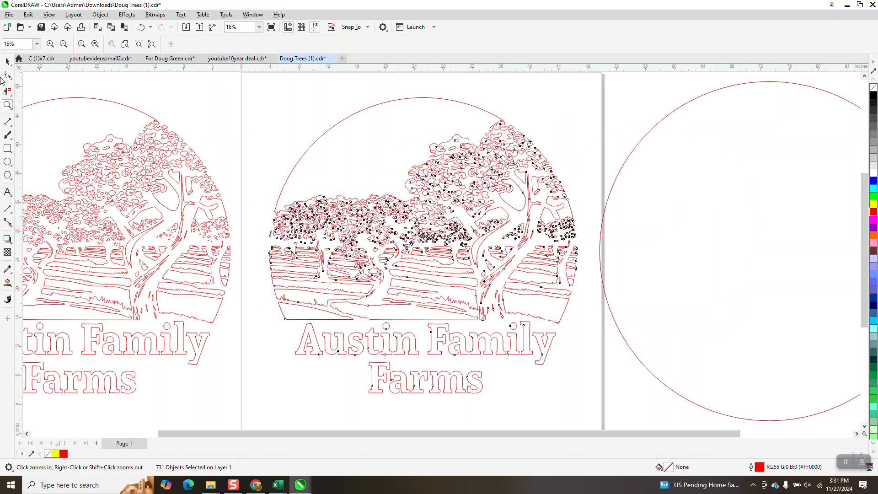
# - Select every node of the original logo, including its lettering, and reduce the nodes with a curve smoothness of 5
pyautogui.click(5, 59)
pyautogui.scroll(-1, 267, 107)
pyautogui.moveTo(260, 95); pyautogui.dragTo(285, 200)
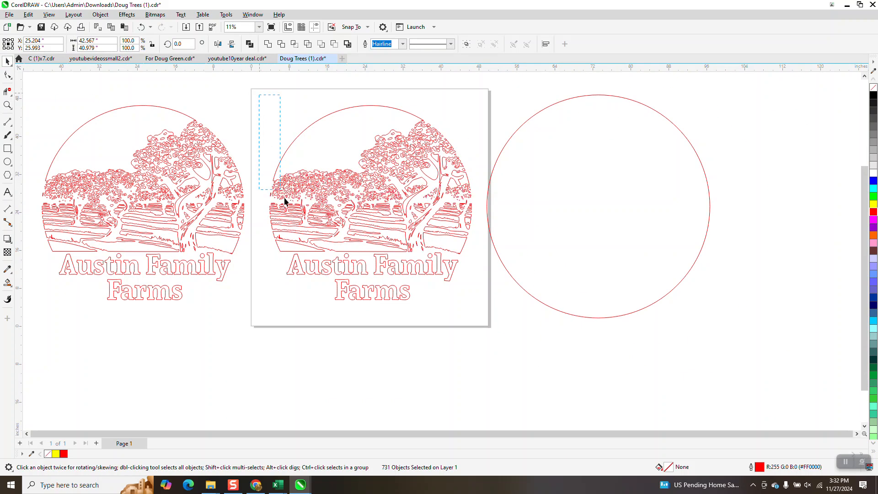
pyautogui.moveTo(459, 312); pyautogui.dragTo(489, 312)
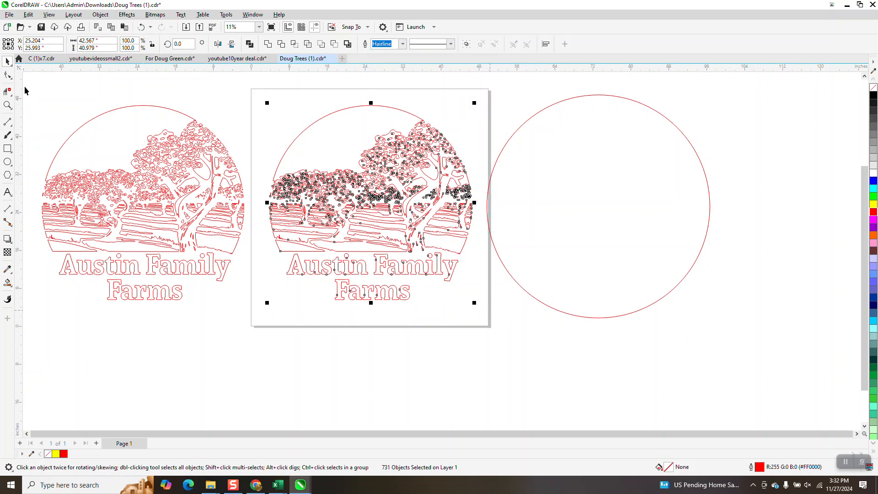
pyautogui.click(8, 75)
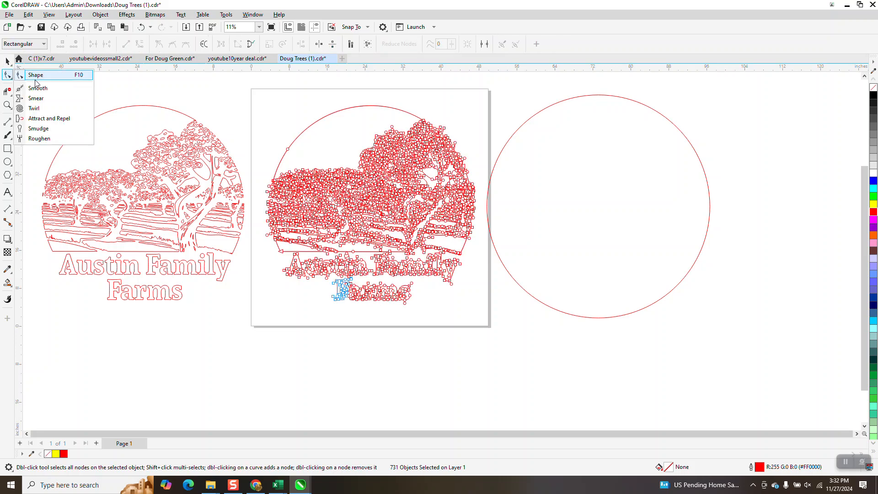
pyautogui.click(18, 73)
pyautogui.moveTo(262, 47); pyautogui.dragTo(525, 320)
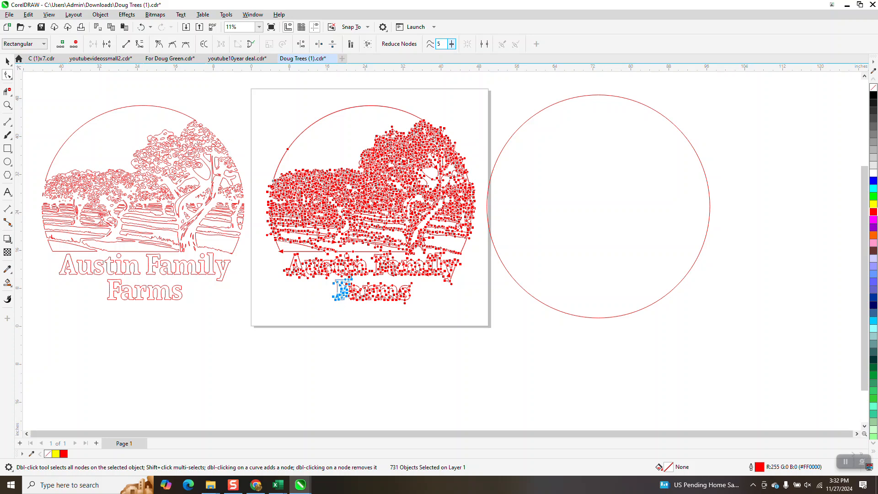
pyautogui.press('Return')
pyautogui.click(7, 60)
pyautogui.click(347, 192)
pyautogui.click(356, 182)
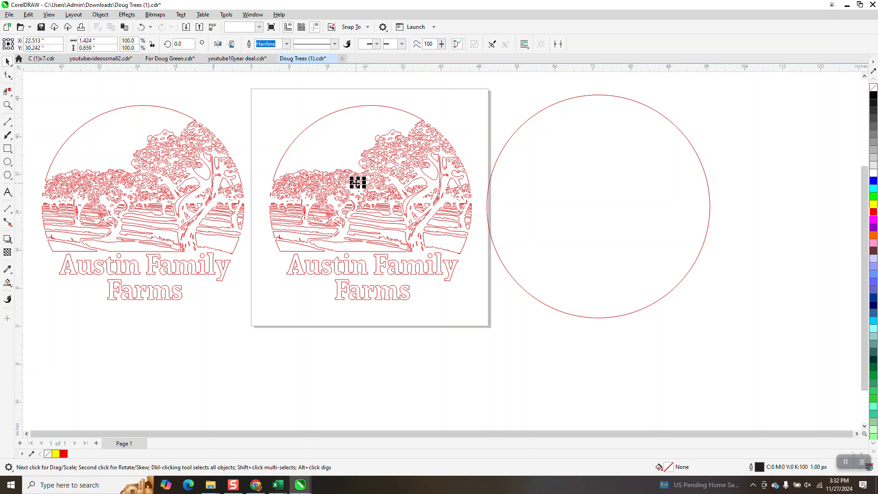
# - Try to group all curves of the original logo for node editing
pyautogui.moveTo(258, 94); pyautogui.dragTo(493, 335)
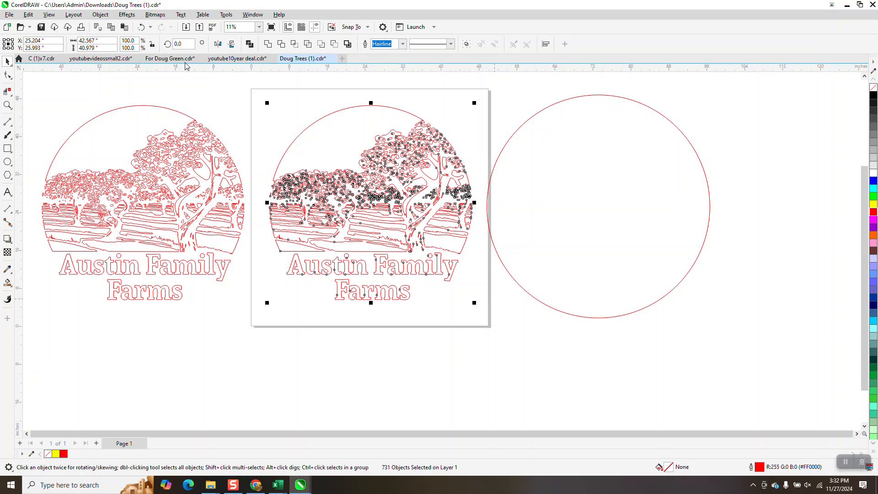
pyautogui.click(100, 15)
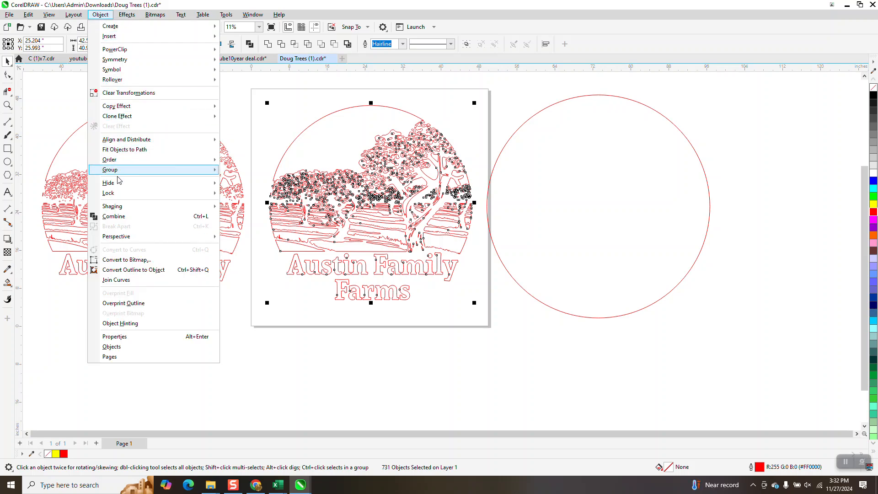
pyautogui.moveTo(120, 171)
pyautogui.click(251, 170)
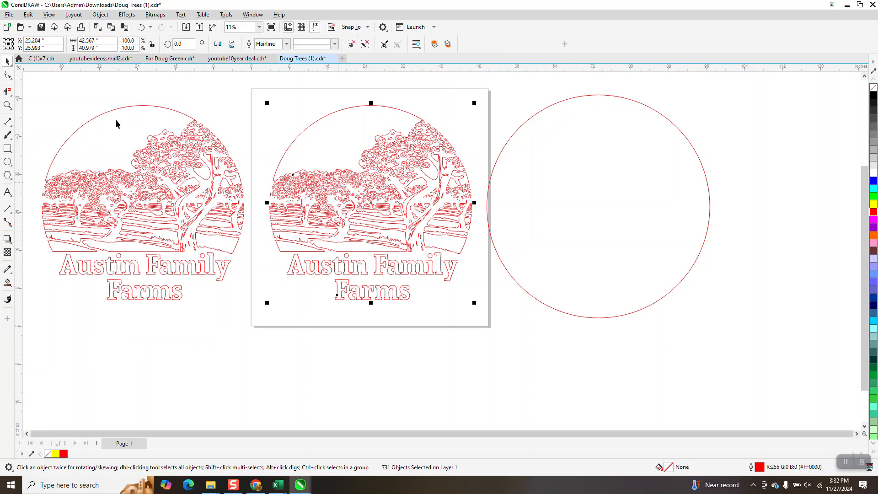
pyautogui.click(8, 75)
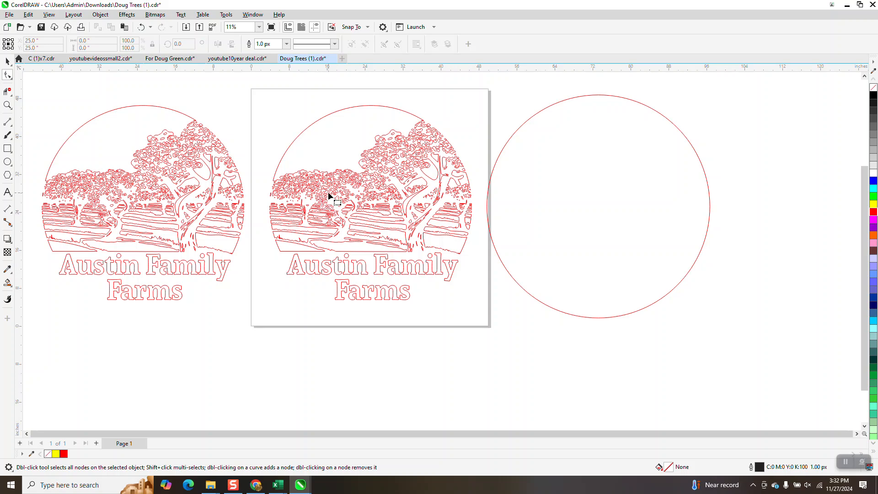
pyautogui.click(142, 29)
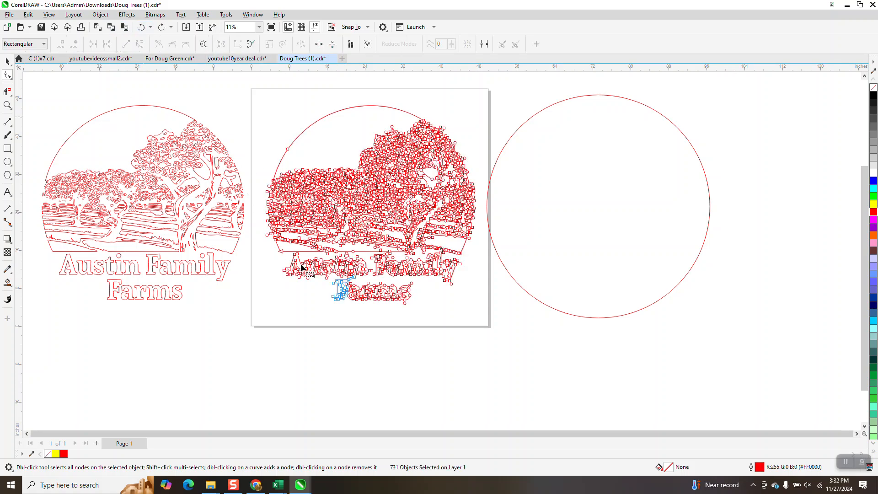
pyautogui.click(7, 104)
pyautogui.moveTo(293, 237); pyautogui.dragTo(496, 324)
pyautogui.scroll(-1, 424, 314)
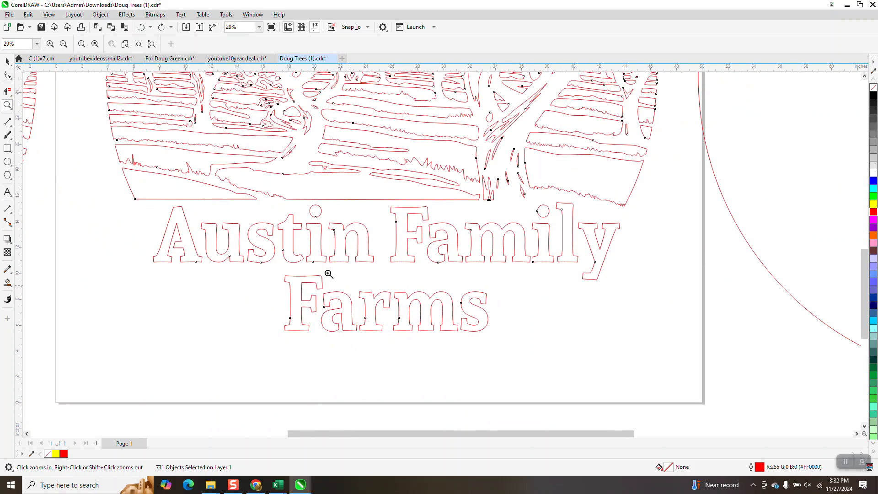
pyautogui.click(7, 61)
pyautogui.scroll(-2, 297, 210)
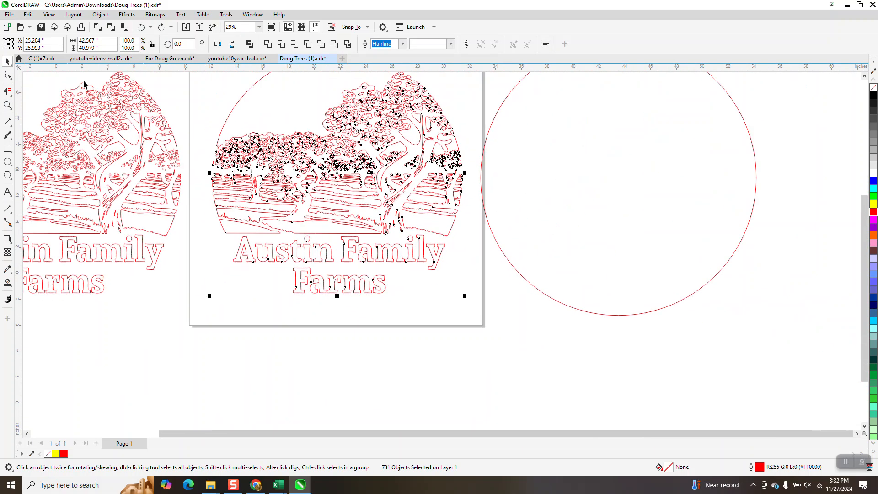
# - Combine all curves of the original Austin Family Farms logo, including the lettering, into a single curve object
pyautogui.click(6, 75)
pyautogui.scroll(-1, 257, 171)
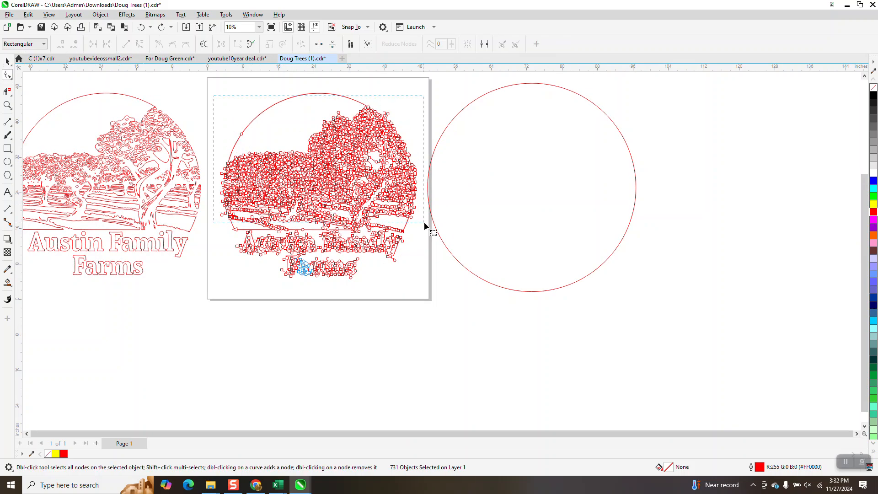
pyautogui.moveTo(423, 222); pyautogui.dragTo(425, 223)
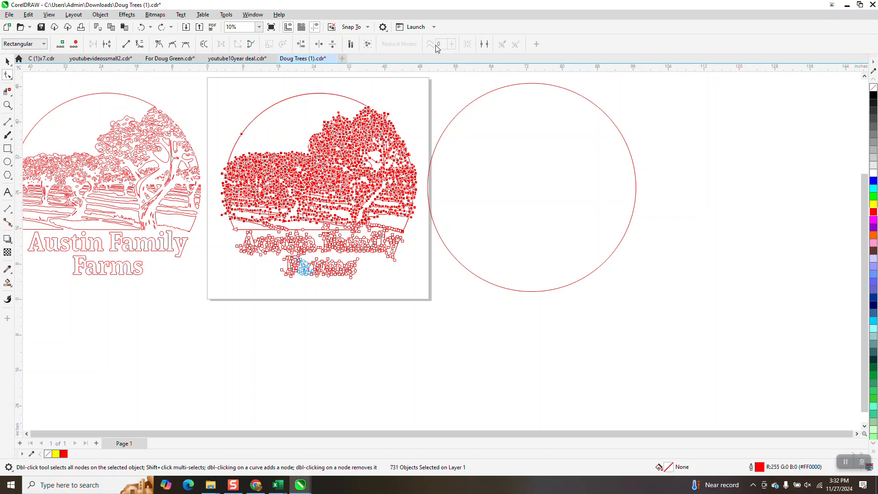
pyautogui.click(100, 14)
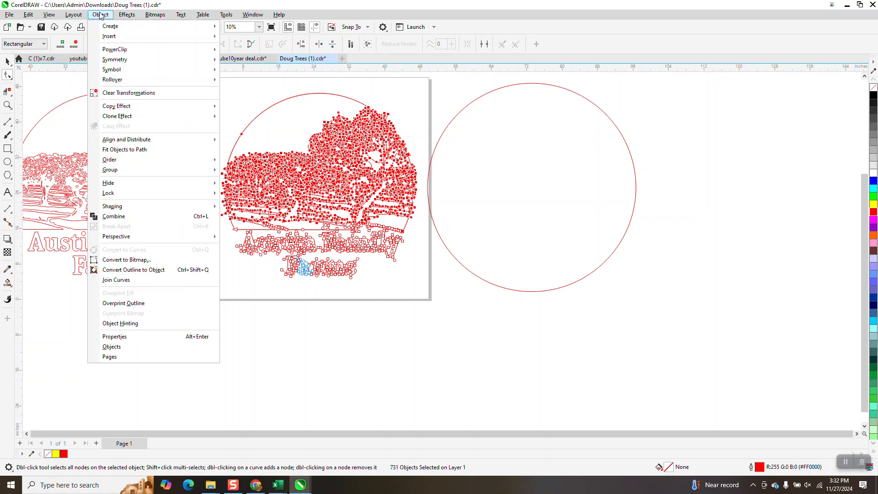
pyautogui.moveTo(104, 31)
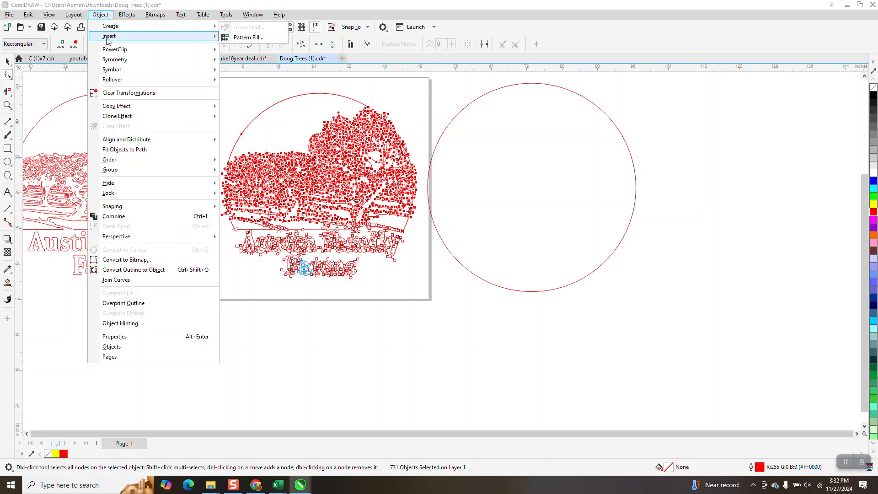
pyautogui.moveTo(122, 173)
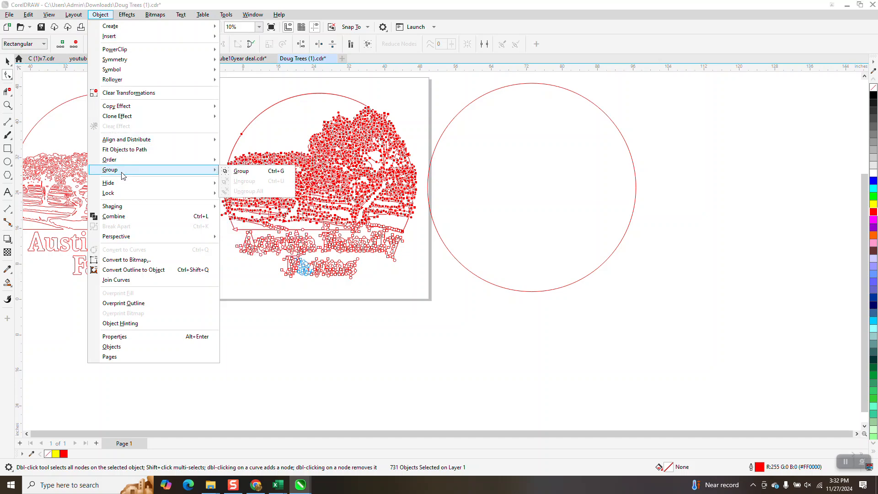
pyautogui.click(122, 219)
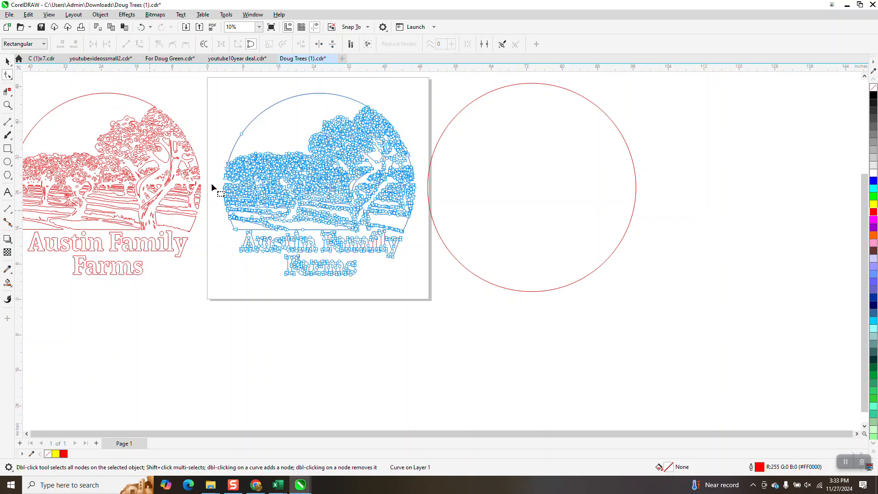
# - Select the nodes across the combined original logo's tree artwork and read the curve's node count
pyautogui.moveTo(218, 96); pyautogui.dragTo(422, 242)
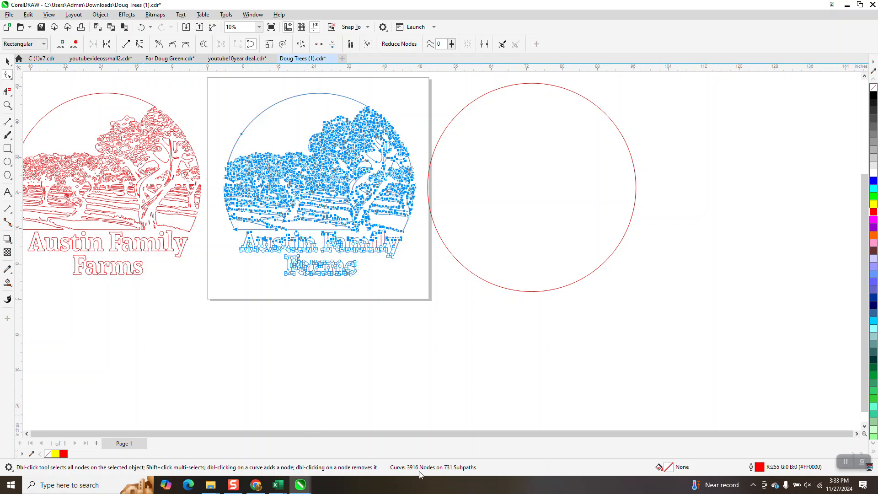
pyautogui.scroll(-1, 440, 389)
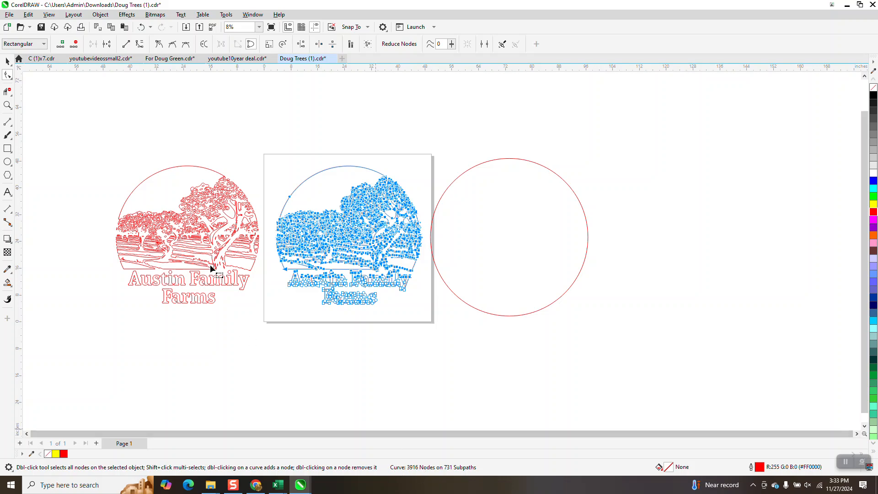
pyautogui.click(201, 210)
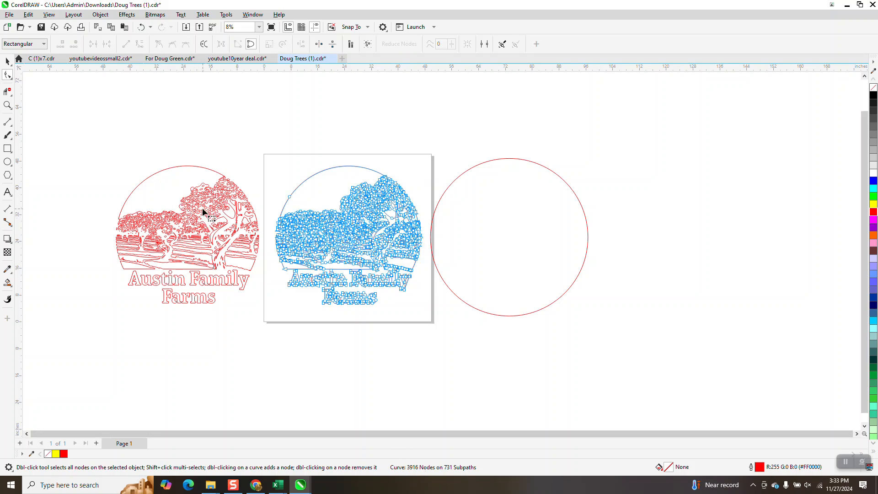
# - Combine all curves of the duplicate logo into a single curve and select all its nodes to check the node count
pyautogui.click(7, 61)
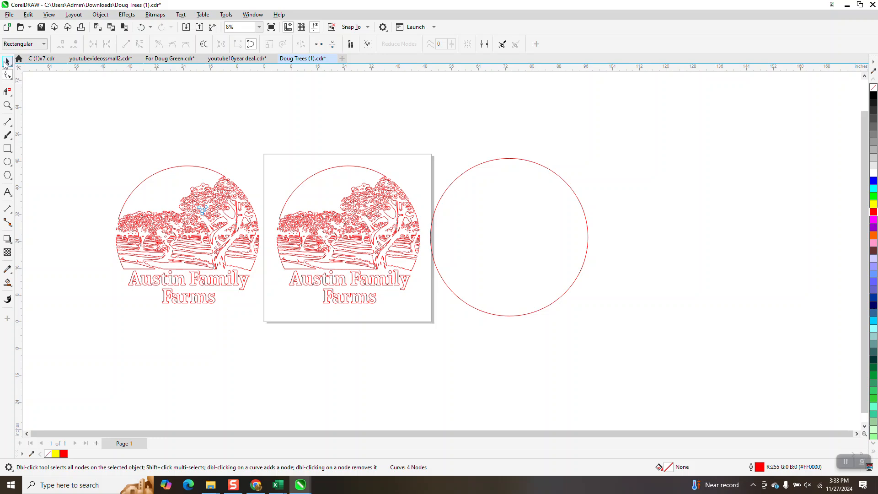
pyautogui.moveTo(65, 136); pyautogui.dragTo(265, 326)
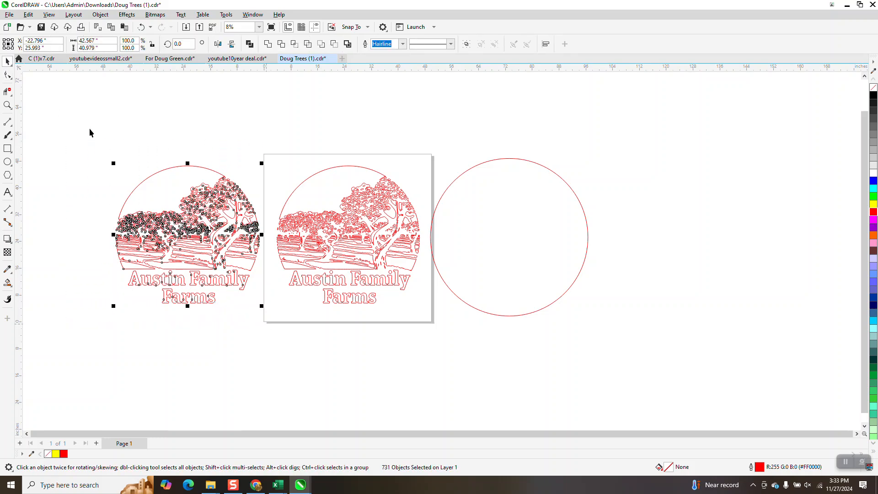
pyautogui.click(8, 75)
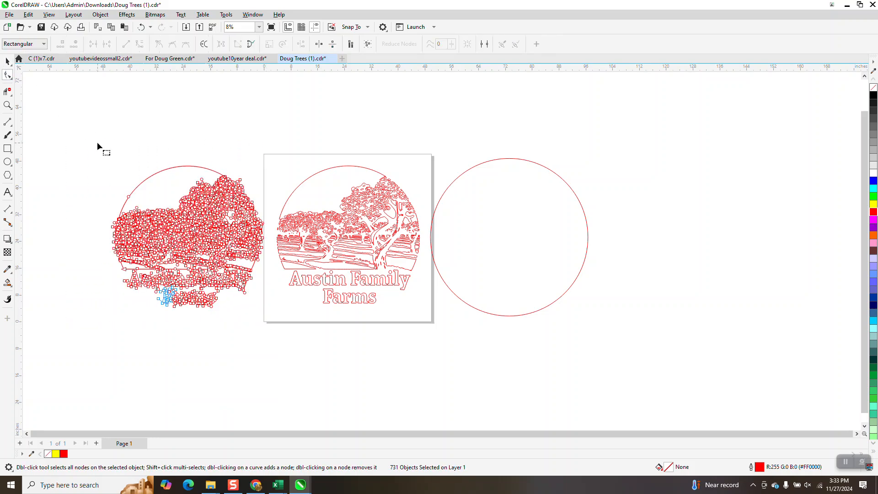
pyautogui.click(101, 14)
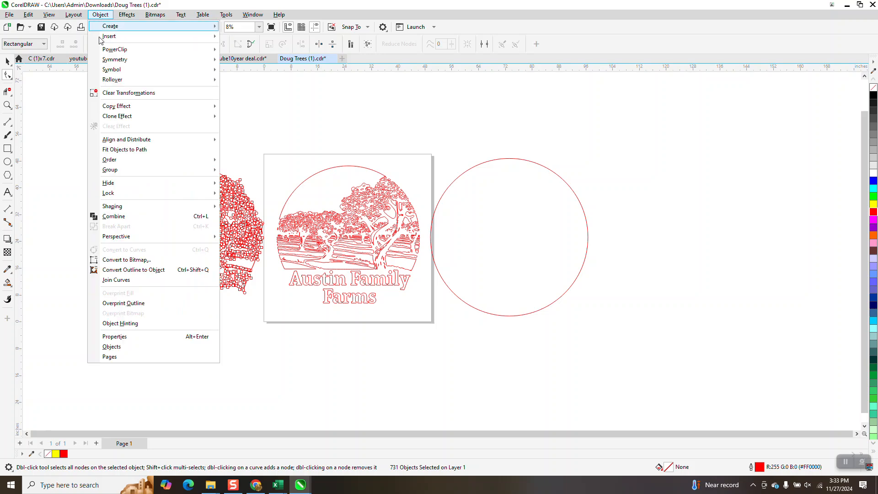
pyautogui.click(115, 216)
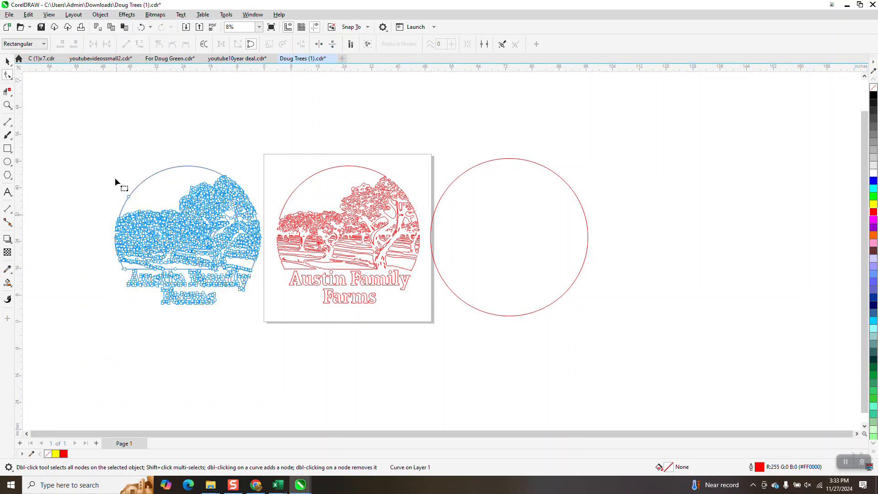
pyautogui.moveTo(108, 151); pyautogui.dragTo(276, 317)
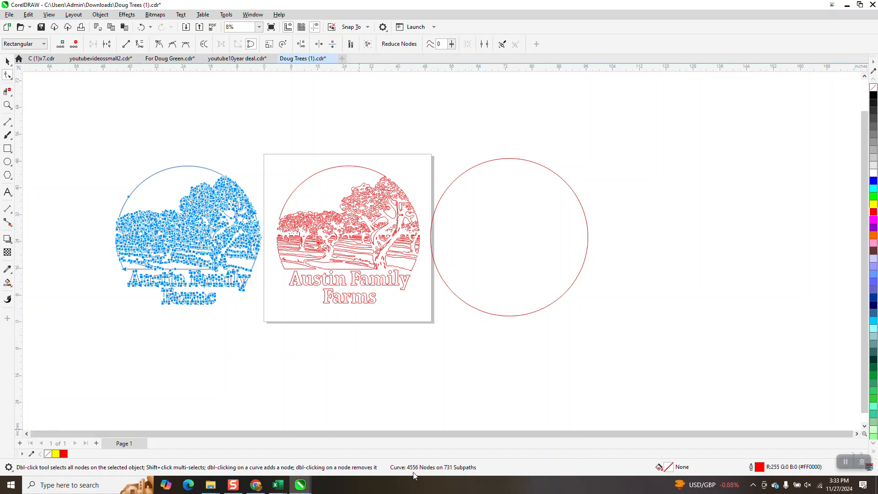
# - Examine the smoothed leaf and branch outlines in the tree canopy of the original logo up close
pyautogui.click(7, 105)
pyautogui.moveTo(332, 191); pyautogui.dragTo(397, 230)
pyautogui.rightClick(397, 227)
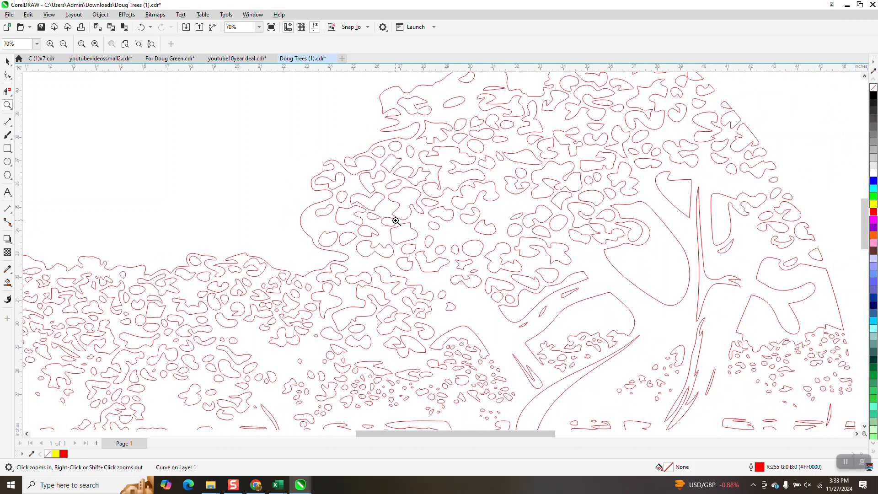
pyautogui.scroll(-1, 396, 207)
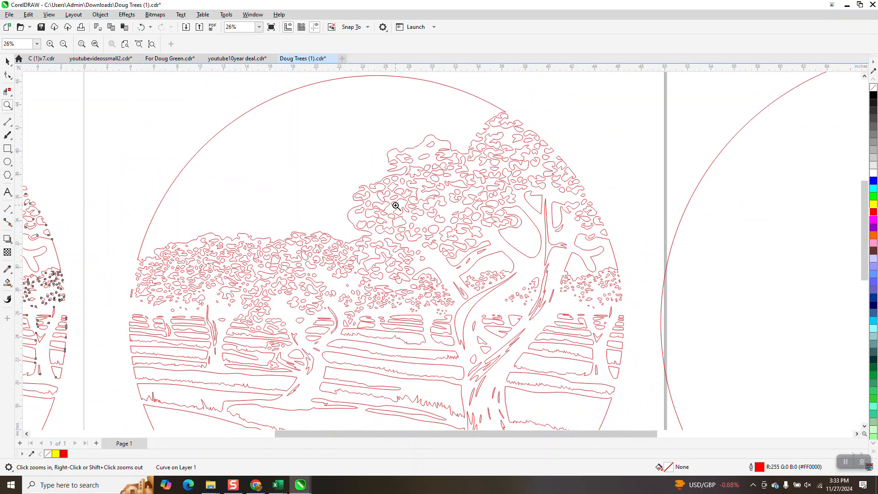
# - Center the large circle on the page so that it surrounds the original Austin Family Farms logo
pyautogui.scroll(-1, 394, 201)
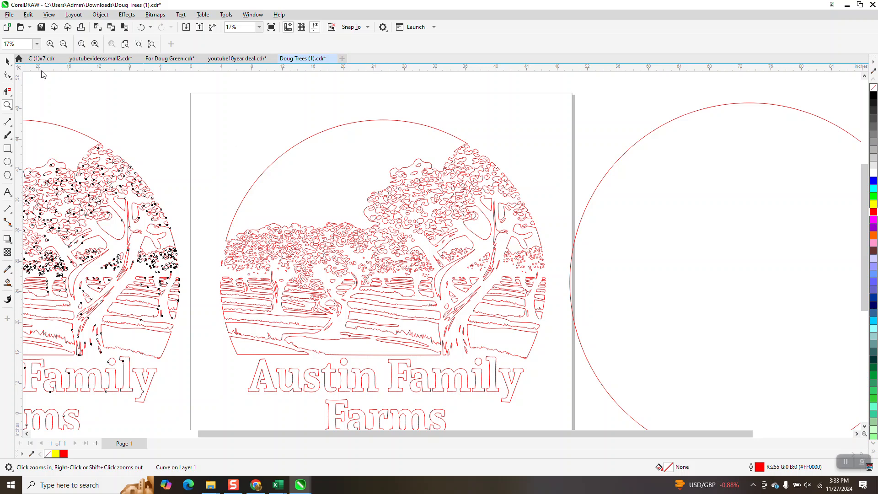
pyautogui.click(7, 62)
pyautogui.scroll(-1, 265, 146)
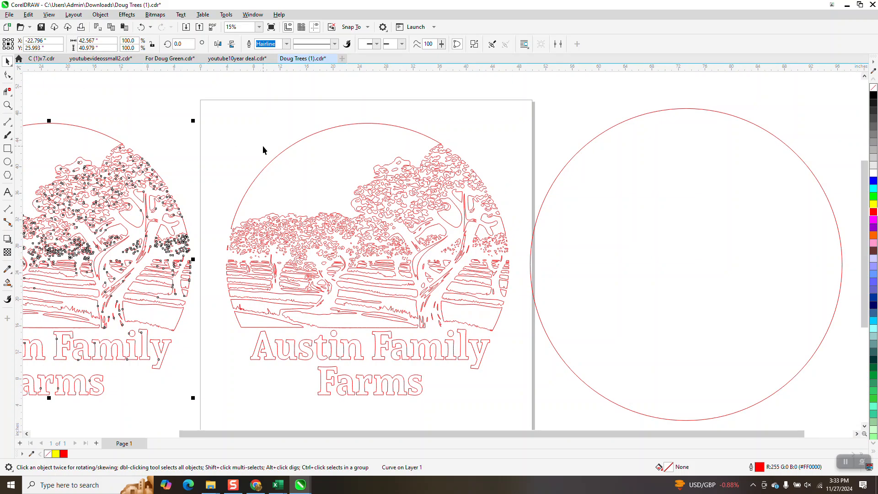
pyautogui.click(562, 215)
pyautogui.press('p')
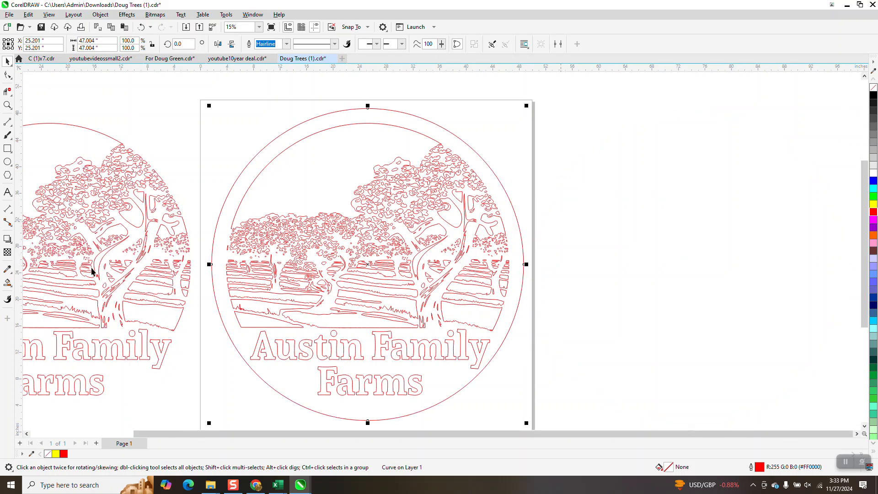
# - Smart Fill the region between the large circle and the logo artwork with black
pyautogui.click(10, 287)
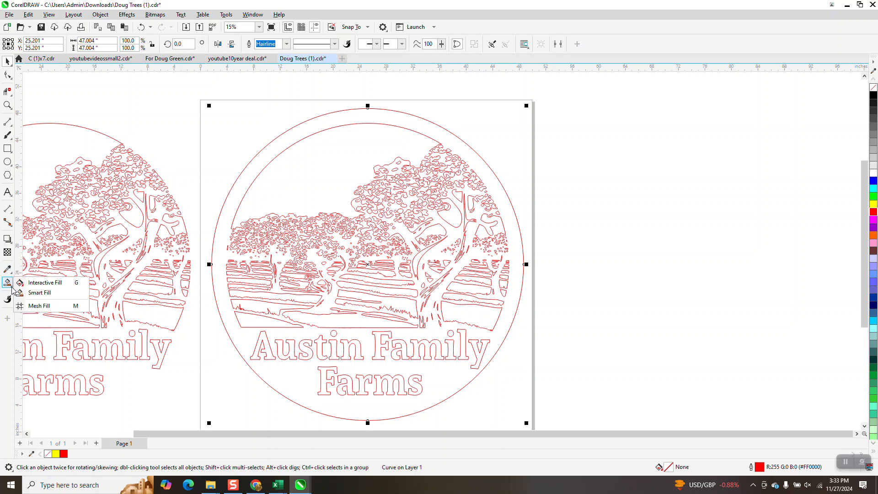
pyautogui.click(36, 293)
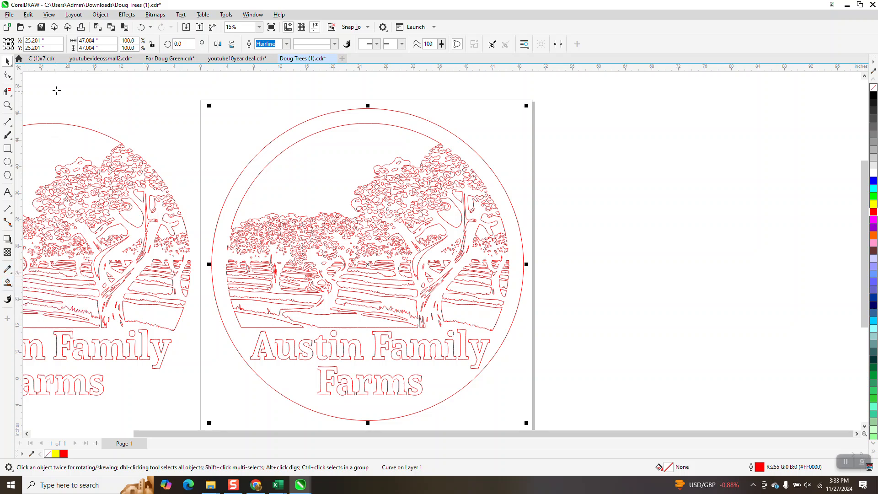
pyautogui.click(288, 145)
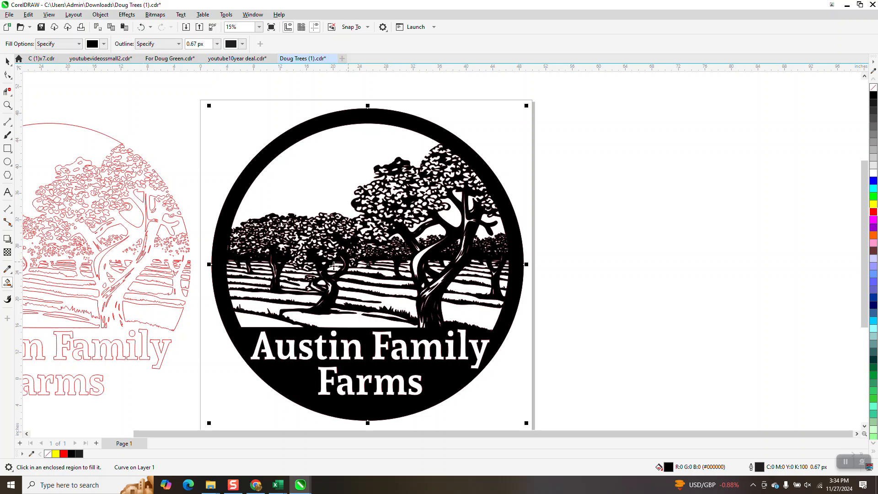
# - Examine the black-filled logo up close across the tree canopy, the lettering and the grass edges
pyautogui.click(8, 105)
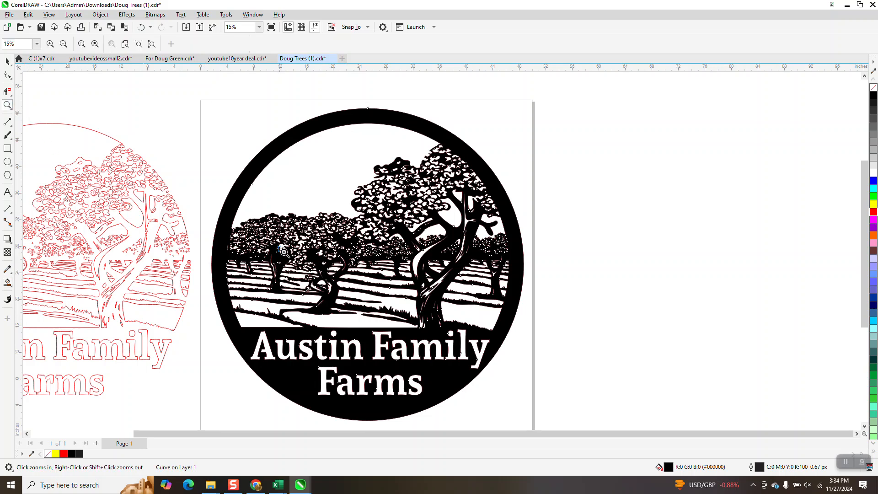
pyautogui.moveTo(280, 249); pyautogui.dragTo(324, 269)
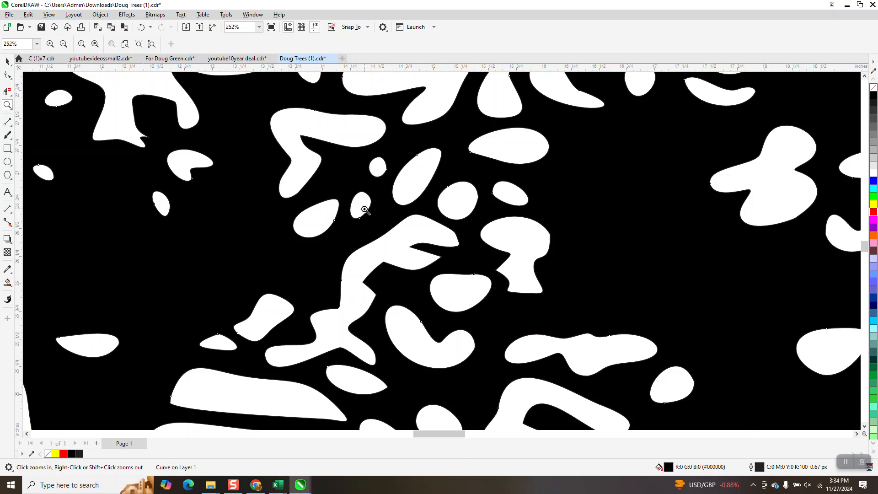
pyautogui.scroll(-5, 364, 210)
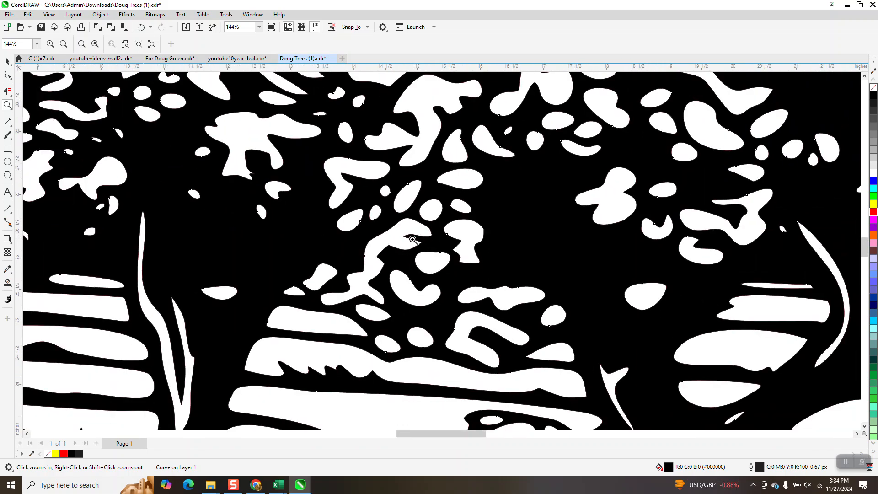
pyautogui.scroll(-4, 401, 248)
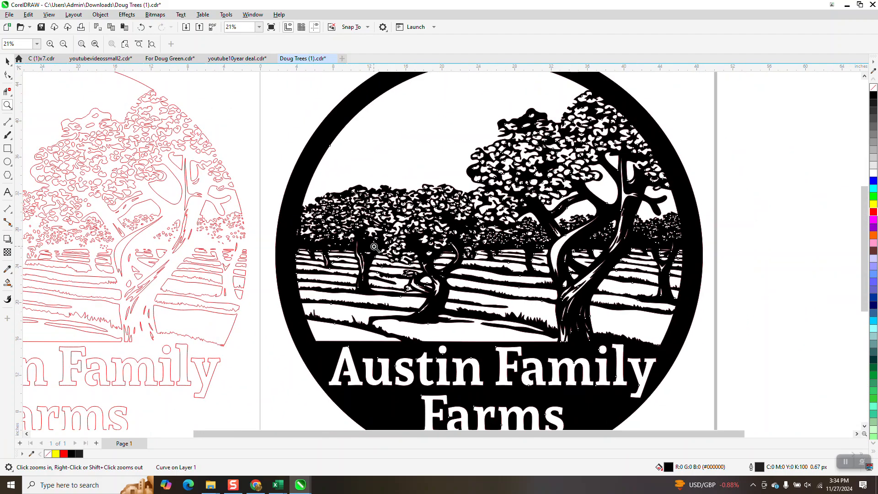
pyautogui.moveTo(306, 346); pyautogui.dragTo(672, 398)
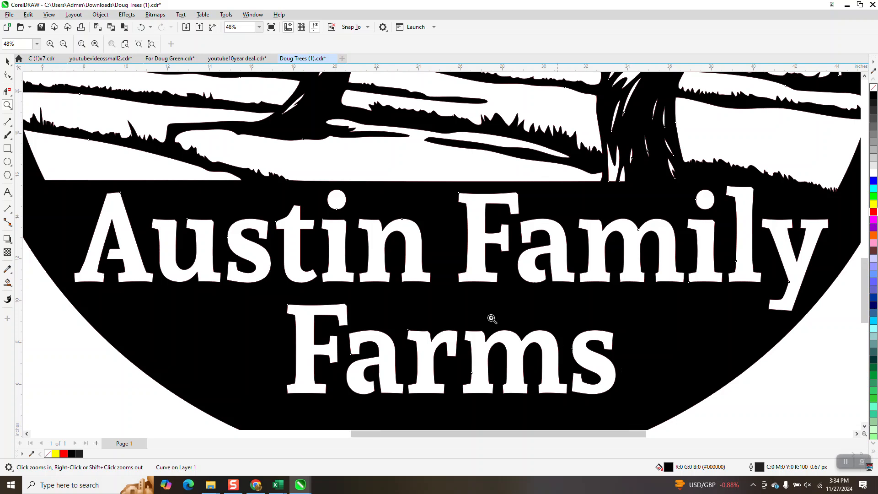
pyautogui.scroll(-2, 310, 261)
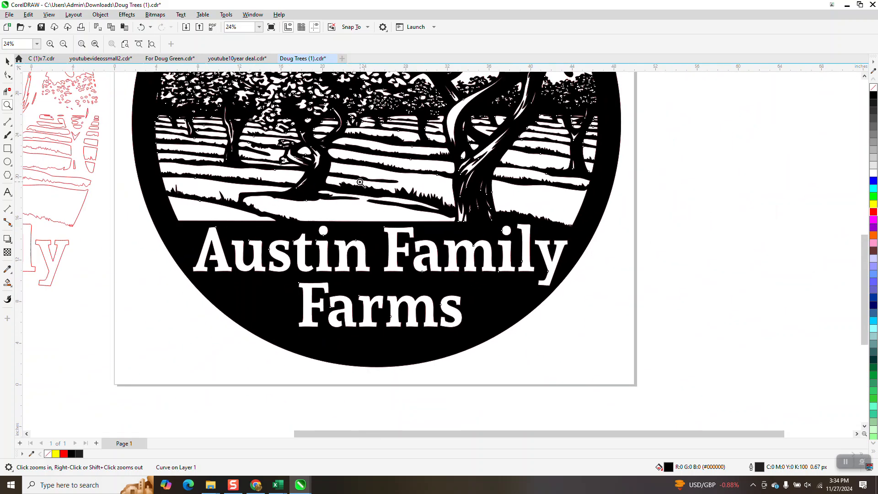
pyautogui.moveTo(351, 160); pyautogui.dragTo(425, 191)
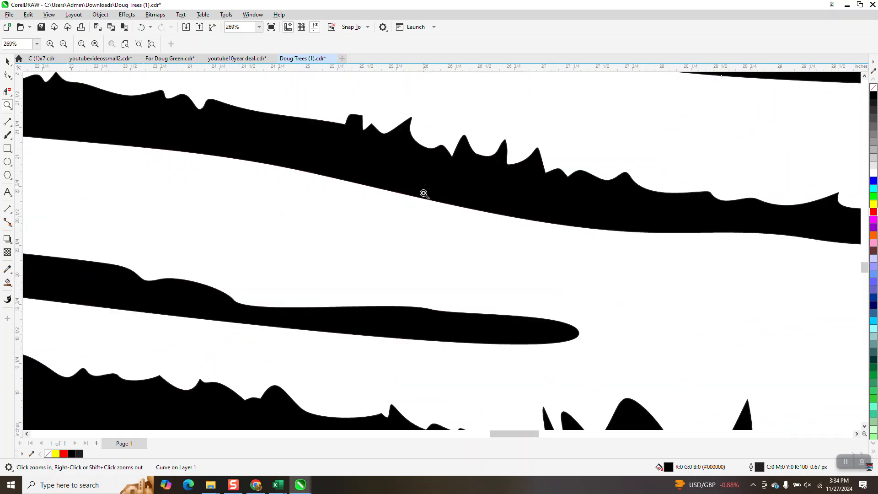
pyautogui.scroll(-1, 419, 231)
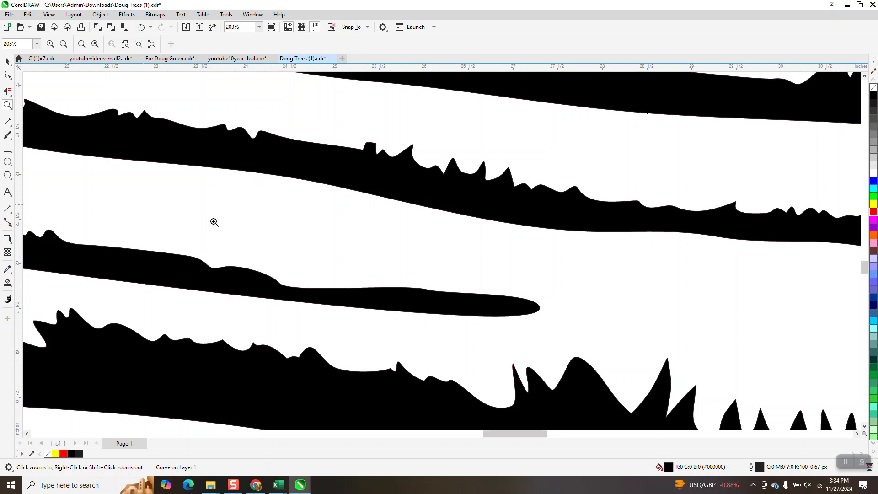
pyautogui.scroll(-1, 210, 264)
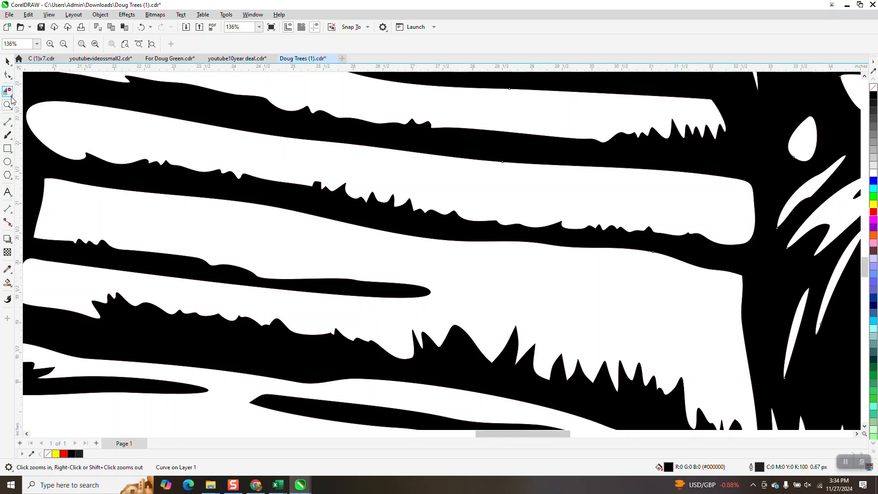
# - Smooth a short stretch of the jagged grass edge on the black fill shape with the Smooth tool at a 1.0-inch nib
pyautogui.click(13, 78)
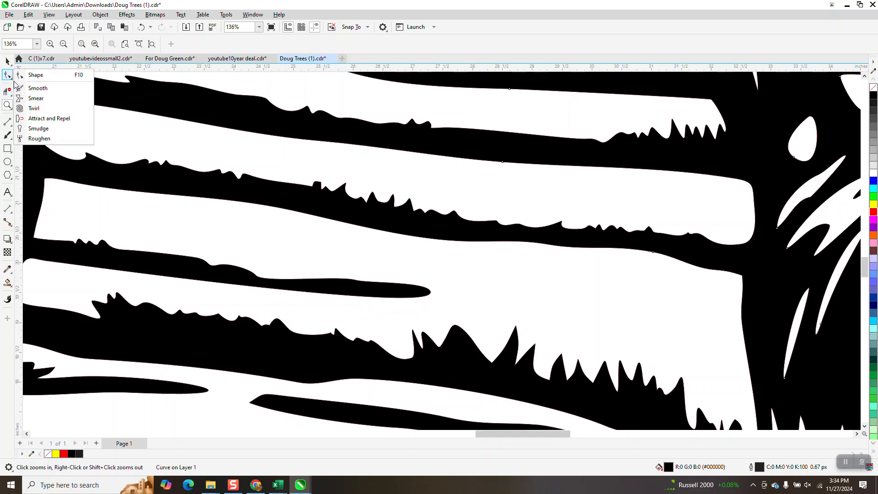
pyautogui.click(35, 90)
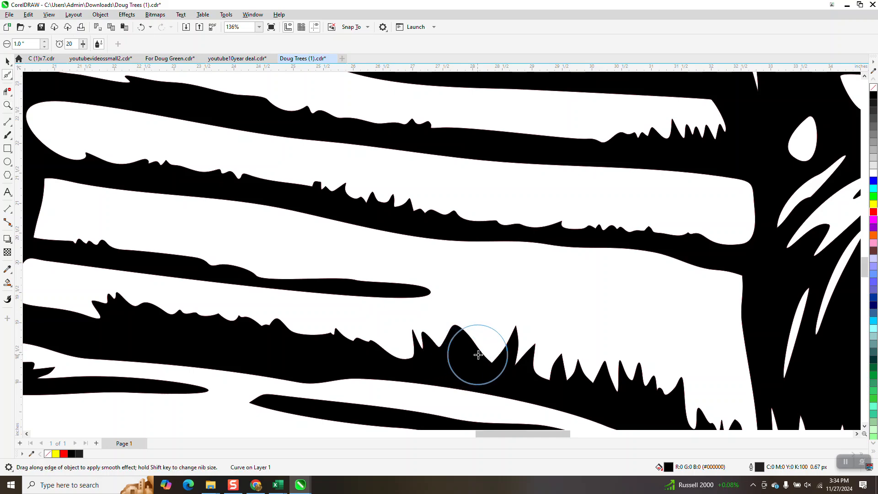
pyautogui.moveTo(483, 358); pyautogui.dragTo(514, 345)
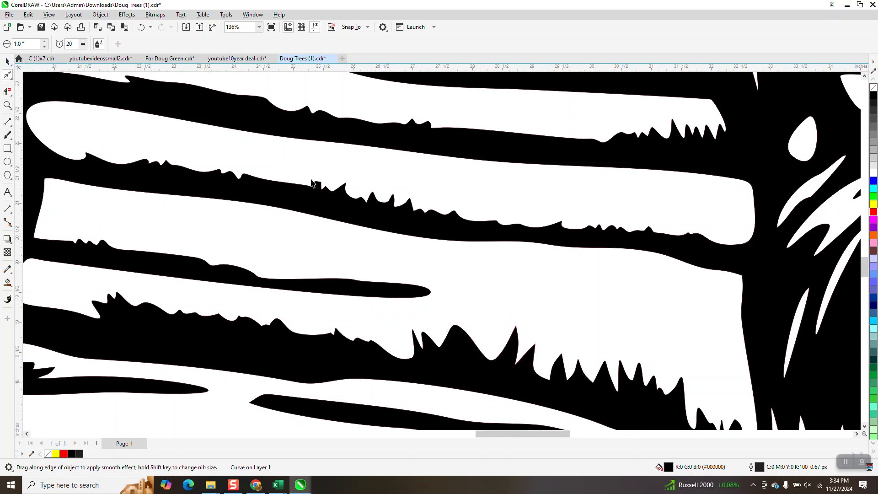
pyautogui.click(7, 61)
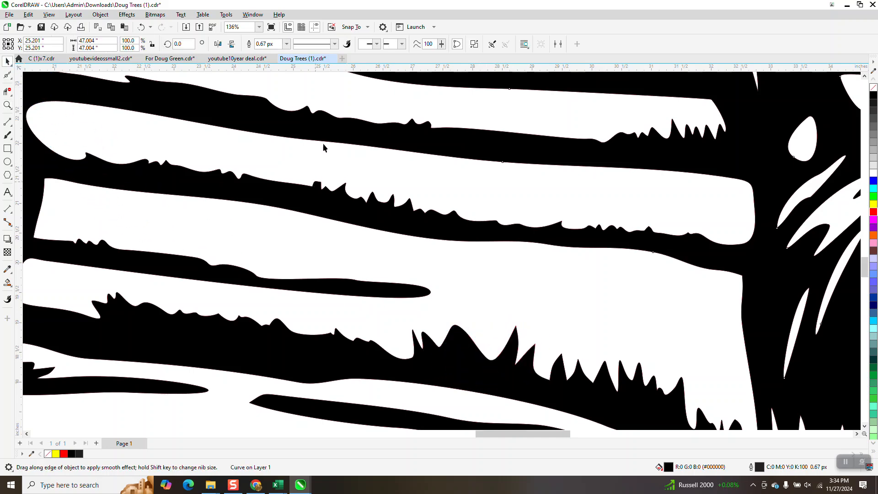
# - Try breaking the black fill shape apart and undo the break
pyautogui.click(100, 15)
pyautogui.click(101, 225)
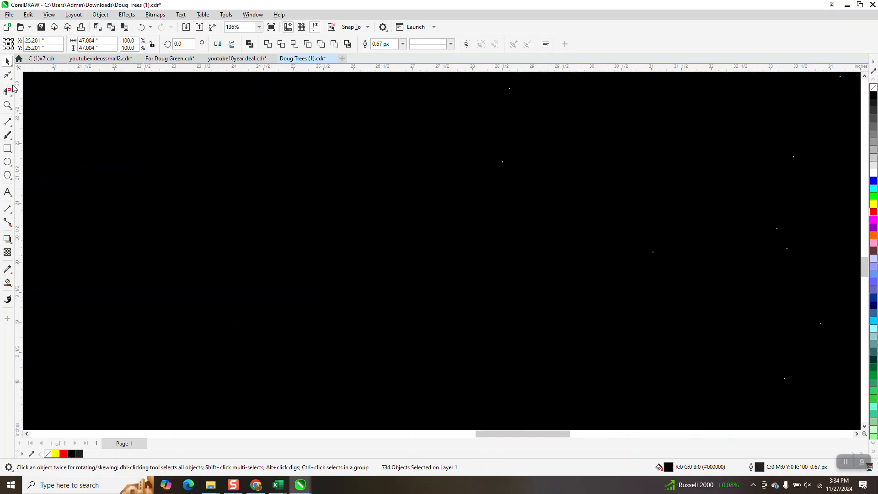
pyautogui.click(141, 29)
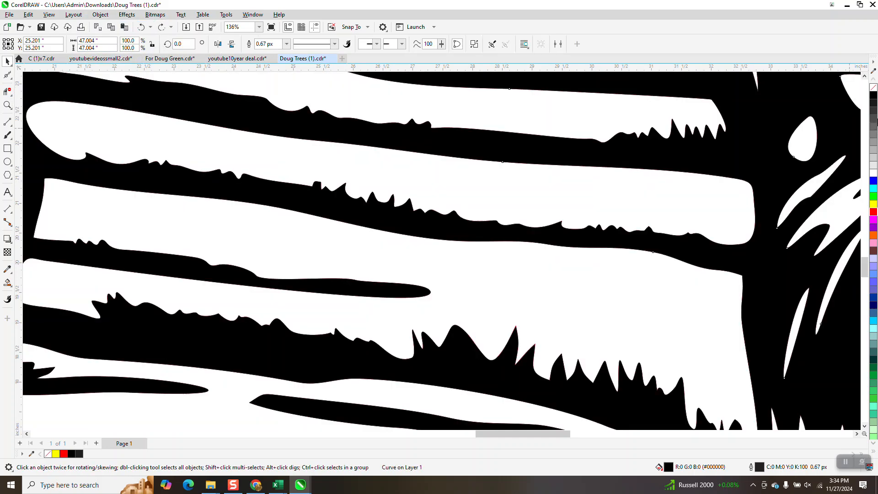
# - Remove the black fill from the Smart Fill shape and give it a red hairline outline
pyautogui.click(874, 91)
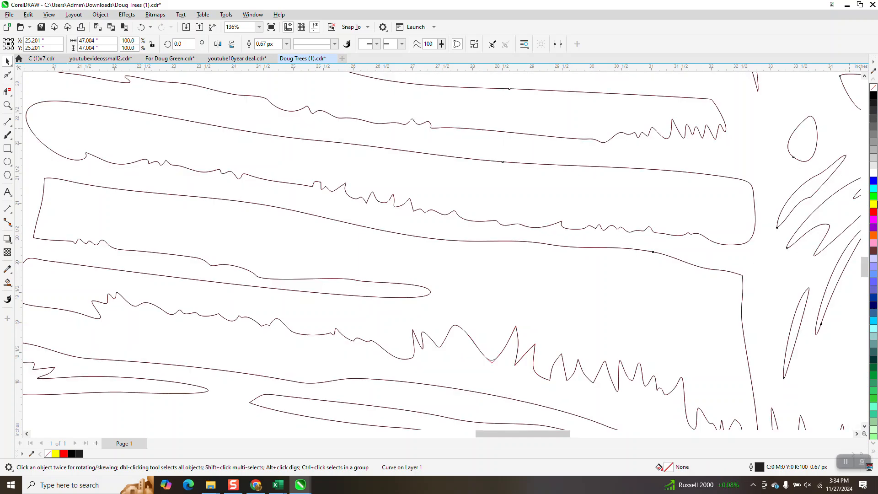
pyautogui.rightClick(873, 215)
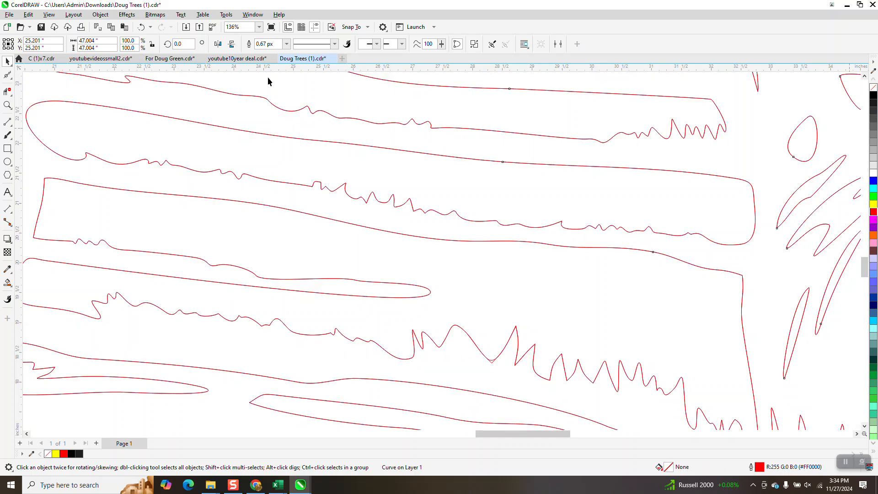
pyautogui.click(287, 44)
pyautogui.click(270, 60)
# - Smooth the jagged grass outline of the Smart Fill curve with the Smooth tool at a 1.0-inch nib
pyautogui.click(9, 76)
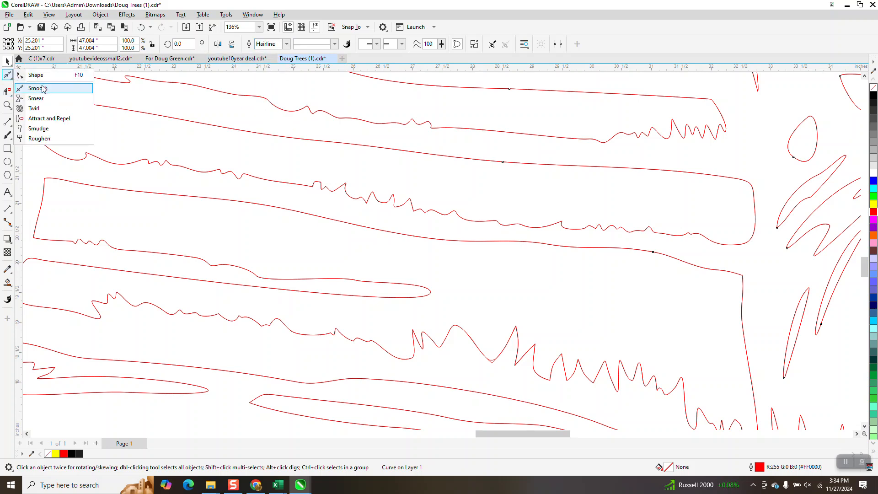
pyautogui.click(38, 89)
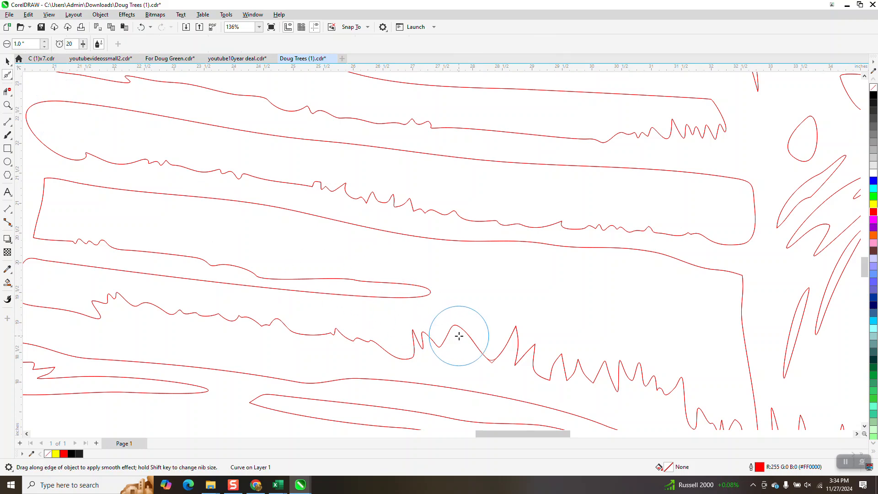
pyautogui.moveTo(429, 341)
pyautogui.mouseDown()
pyautogui.moveTo(421, 335)
pyautogui.moveTo(416, 351)
pyautogui.moveTo(424, 334)
pyautogui.moveTo(498, 330)
pyautogui.moveTo(522, 341)
pyautogui.moveTo(516, 335)
pyautogui.moveTo(516, 359)
pyautogui.moveTo(674, 385)
pyautogui.moveTo(466, 358)
pyautogui.moveTo(383, 384)
pyautogui.mouseUp()
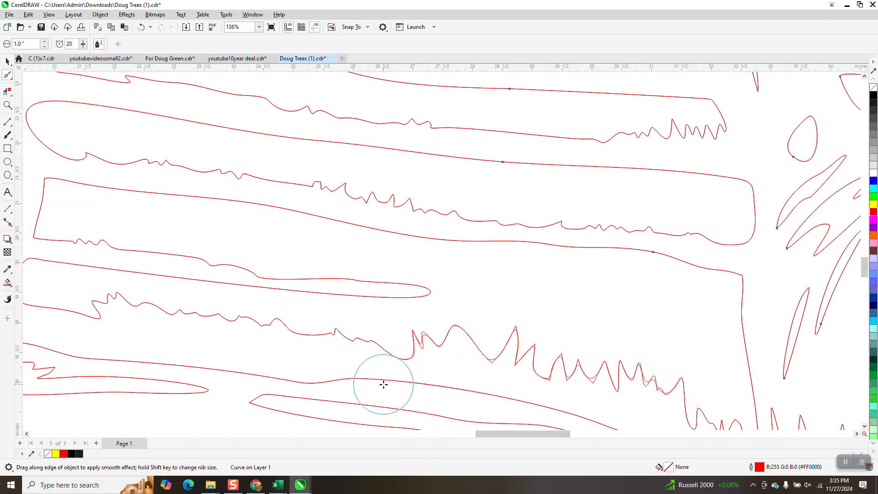
pyautogui.click(8, 61)
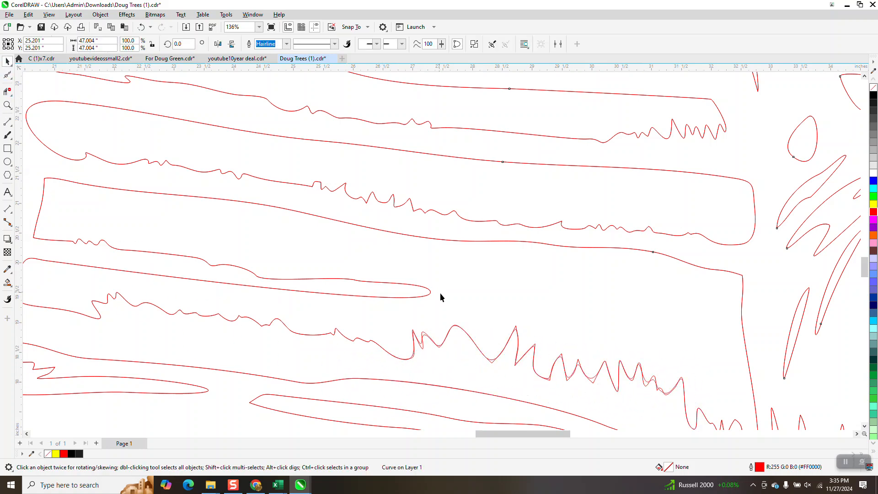
# - Compare the two overlapping grass outlines up close and delete the smoothed Smart Fill curve
pyautogui.press('z')
pyautogui.moveTo(389, 294); pyautogui.dragTo(448, 359)
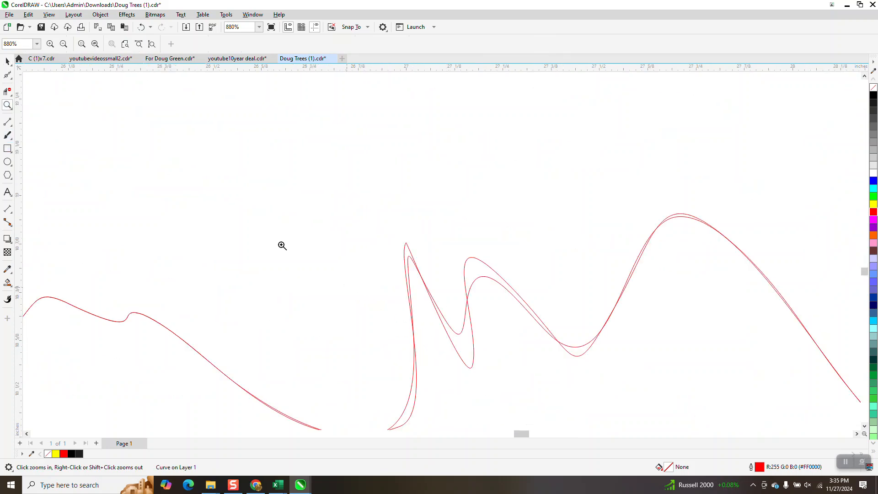
pyautogui.click(7, 61)
pyautogui.press('space')
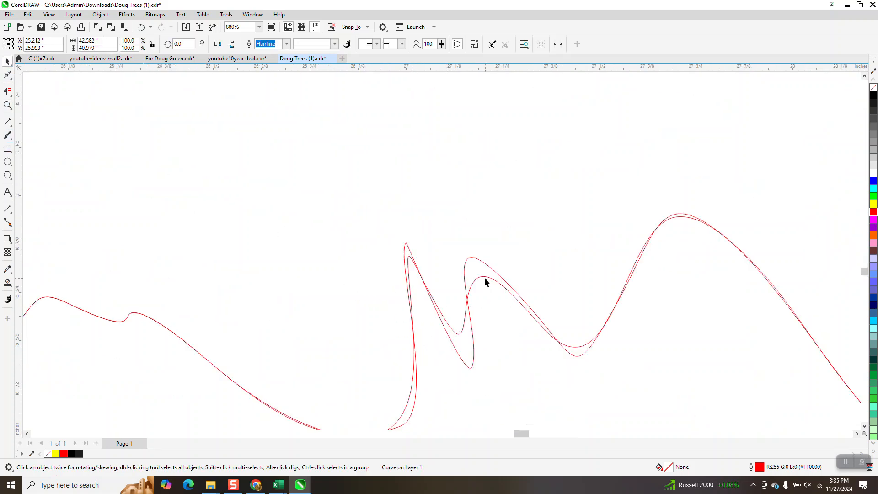
pyautogui.press('Delete')
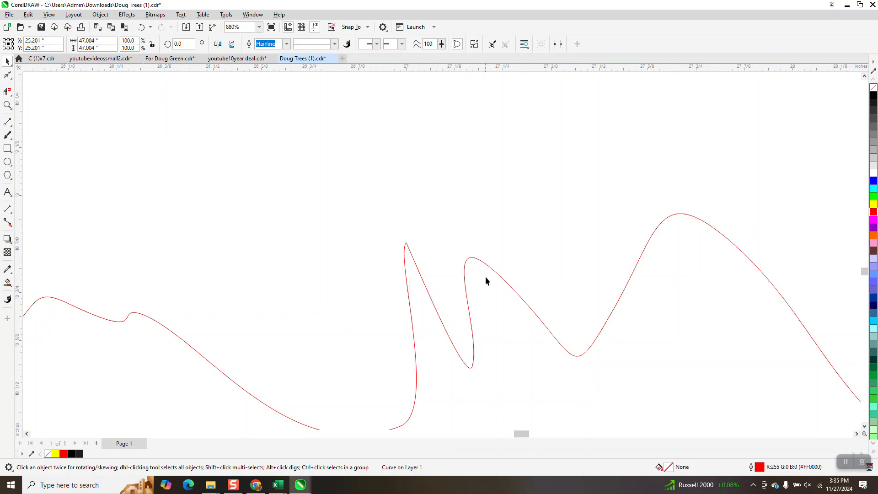
# - Move the large circle 48 inches to the right, off the logo and back beside the page
pyautogui.scroll(-2, 482, 276)
pyautogui.scroll(-6, 433, 269)
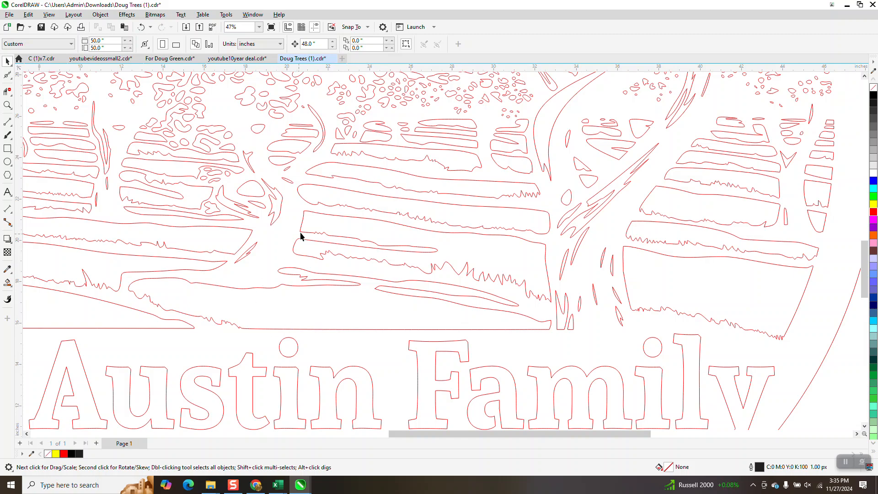
pyautogui.click(322, 221)
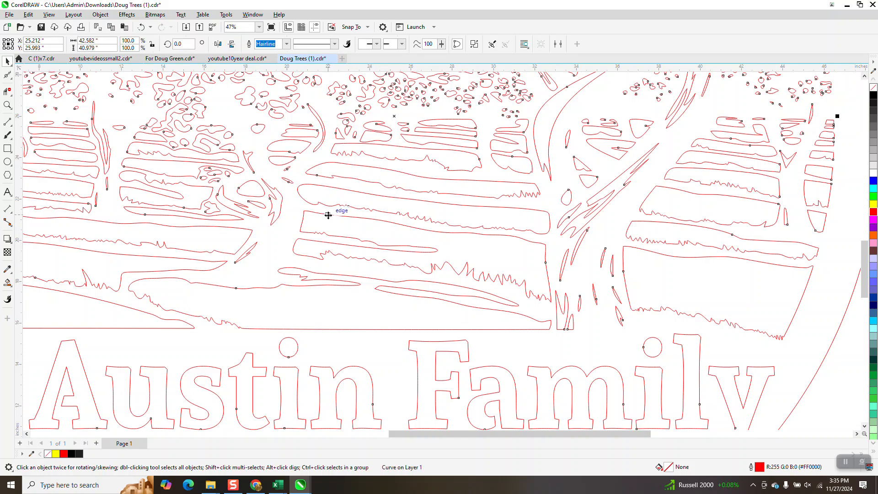
pyautogui.scroll(-3, 353, 294)
pyautogui.click(669, 280)
pyautogui.click(589, 236)
pyautogui.press('Right')
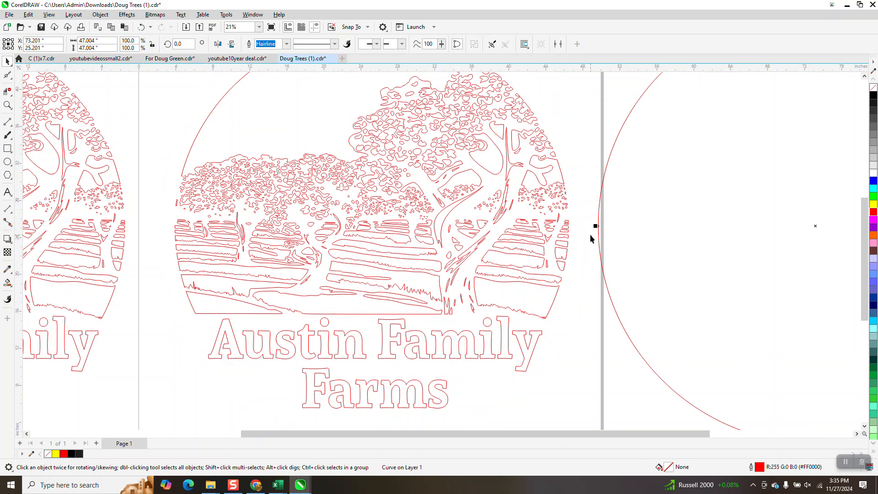
# - Break the logo curve on the page apart into separate curves
pyautogui.click(419, 254)
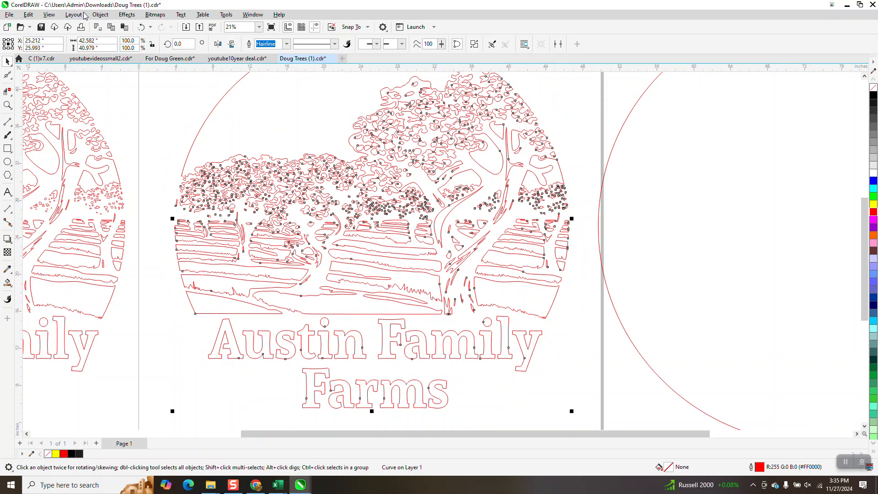
pyautogui.click(100, 15)
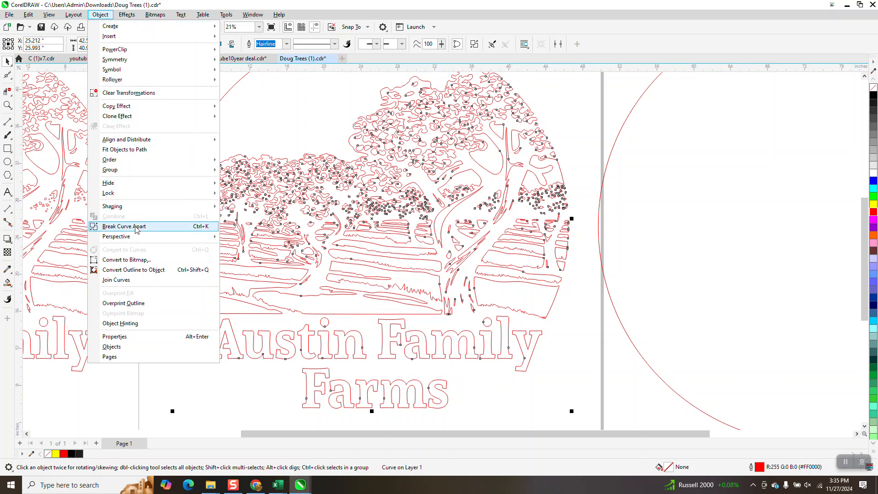
pyautogui.click(136, 226)
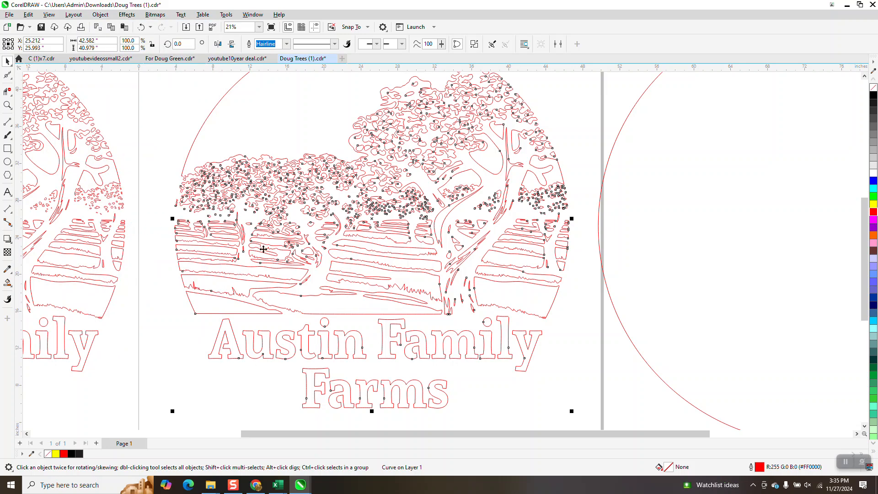
pyautogui.click(587, 142)
# - Nudge two of the long grass strips beside the large trunk slightly out of place as separate curves
pyautogui.click(7, 105)
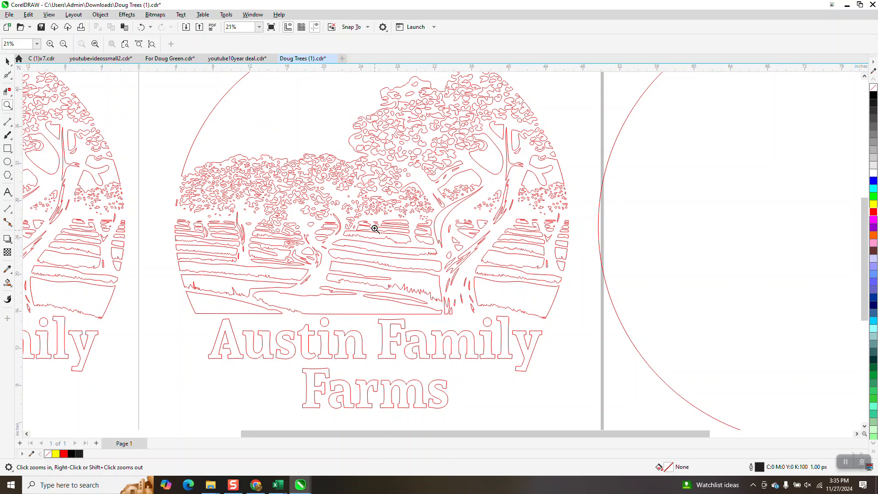
pyautogui.scroll(5, 429, 258)
pyautogui.click(7, 61)
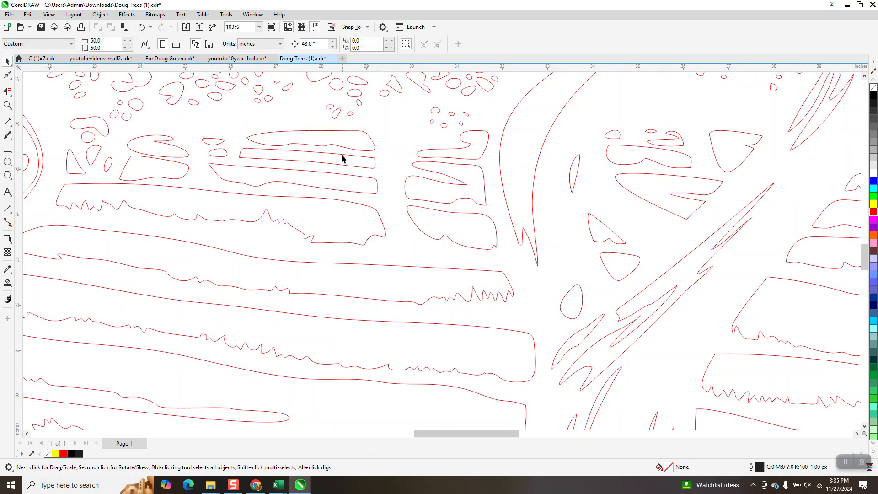
pyautogui.click(336, 148)
pyautogui.moveTo(314, 137); pyautogui.dragTo(311, 131)
pyautogui.click(141, 27)
pyautogui.click(286, 269)
pyautogui.moveTo(287, 269)
pyautogui.mouseDown()
pyautogui.moveTo(289, 281)
pyautogui.moveTo(290, 267)
pyautogui.mouseUp()
pyautogui.click(294, 333)
pyautogui.moveTo(295, 334); pyautogui.dragTo(296, 322)
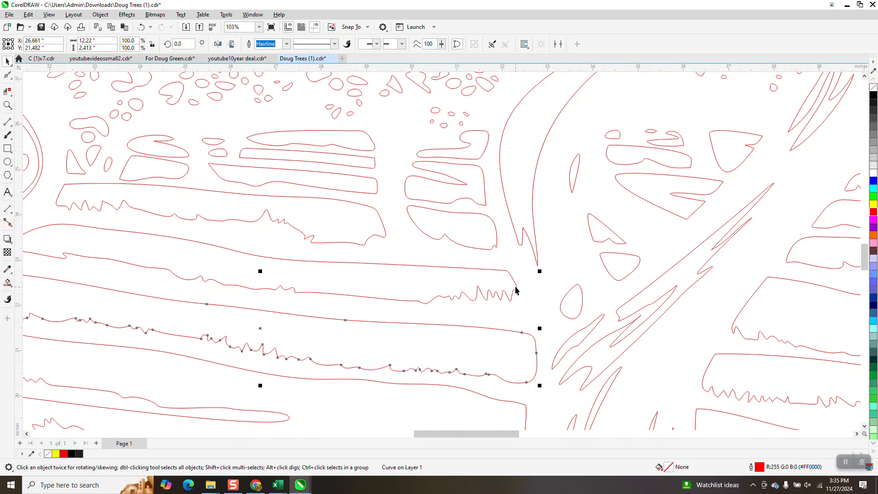
# - Shift the two lower small strips beside the trunk slightly down and raise the wide uppermost strip toward the canopy
pyautogui.moveTo(471, 228); pyautogui.dragTo(473, 235)
pyautogui.moveTo(469, 196); pyautogui.dragTo(471, 205)
pyautogui.moveTo(328, 139); pyautogui.dragTo(328, 124)
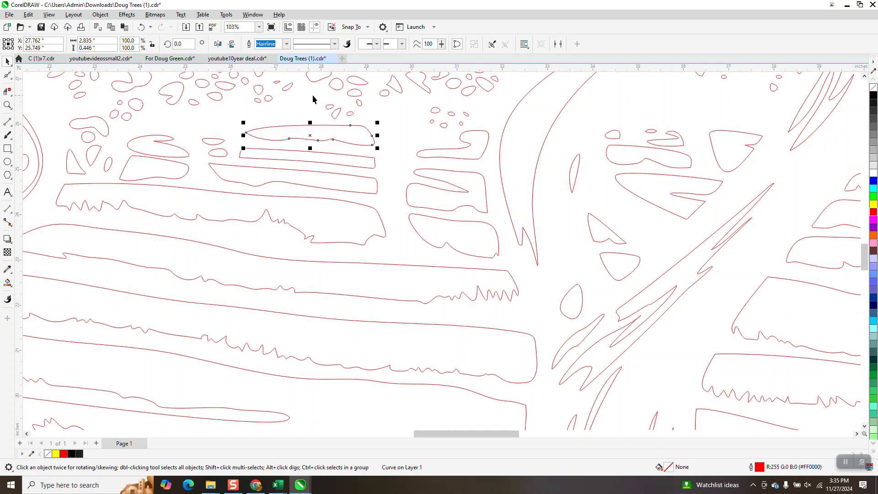
# - Delete the loose leaf specks just above the small grass strips beside the trunk
pyautogui.click(317, 106)
pyautogui.moveTo(358, 120); pyautogui.dragTo(360, 120)
pyautogui.press('Delete')
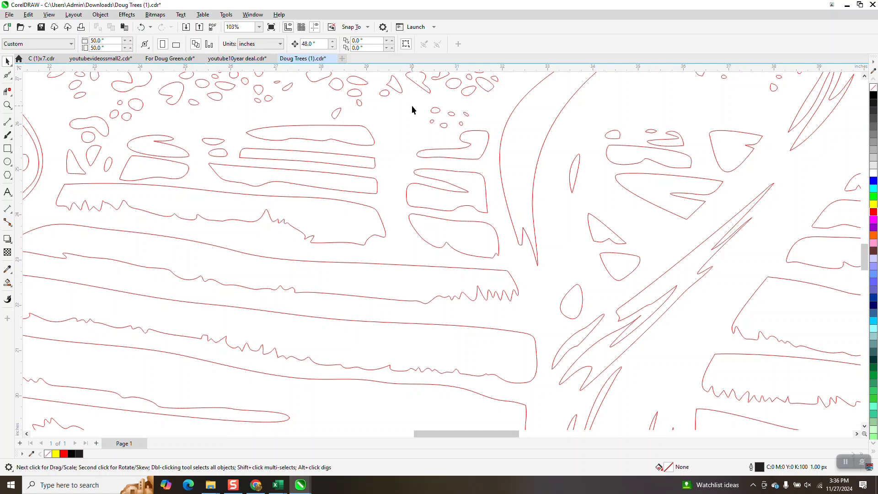
pyautogui.click(337, 114)
pyautogui.press('Delete')
pyautogui.click(360, 102)
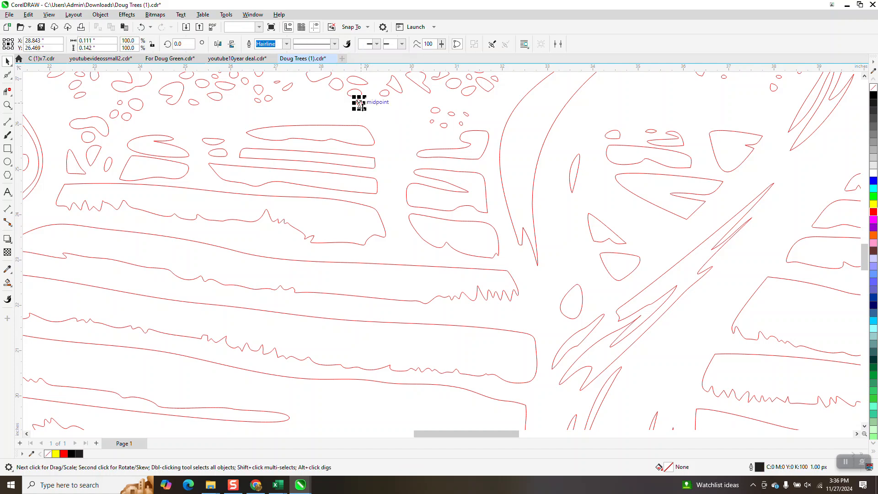
pyautogui.press('Delete')
pyautogui.moveTo(421, 109); pyautogui.dragTo(475, 137)
pyautogui.press('Delete')
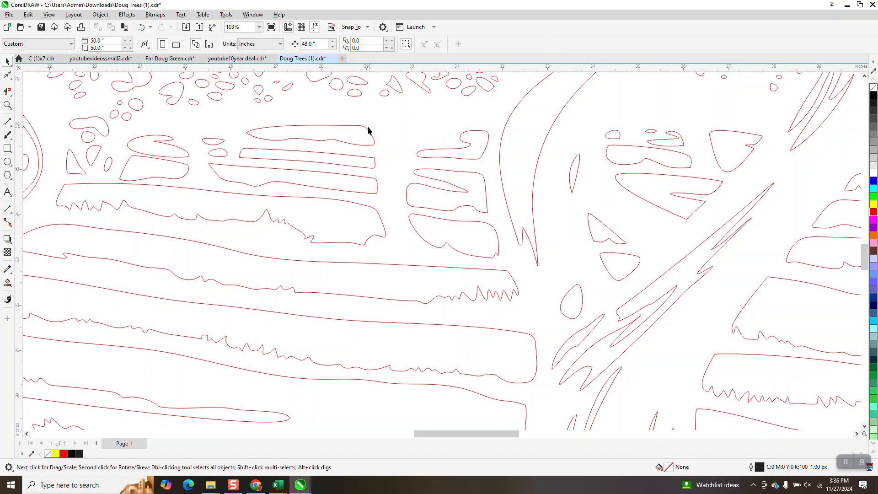
# - Delete three more small leaf shapes along the canopy's lower edge, further left of the trunk
pyautogui.click(279, 82)
pyautogui.press('Delete')
pyautogui.click(270, 100)
pyautogui.press('Delete')
pyautogui.click(256, 102)
pyautogui.press('Delete')
# - Center the large circle on the page so it surrounds the logo
pyautogui.scroll(-8, 268, 118)
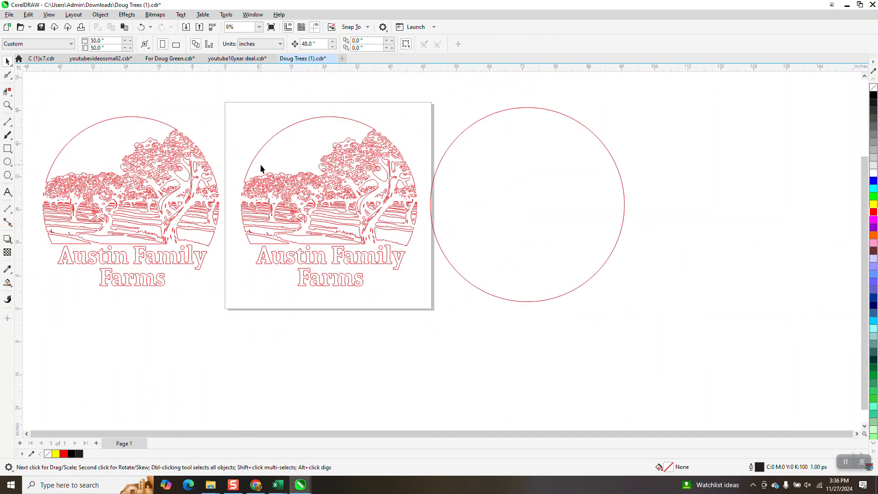
pyautogui.click(465, 166)
pyautogui.press('p')
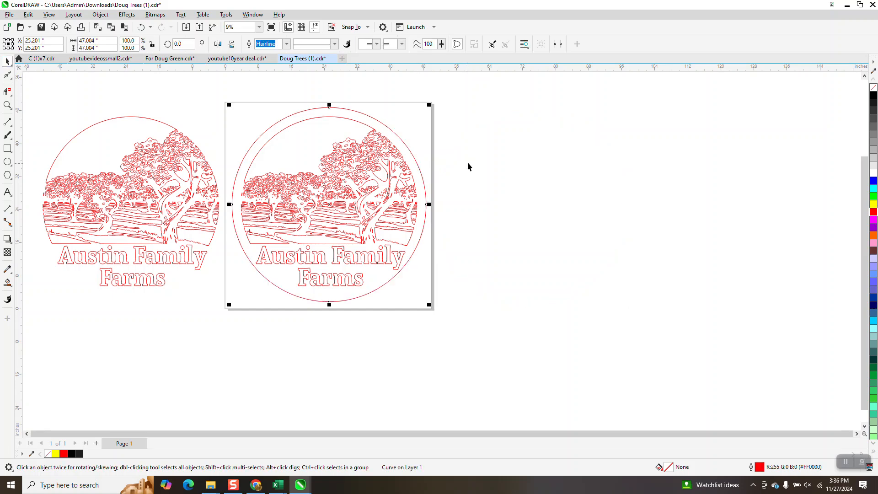
# - Smart Fill the area between the large circle and the logo in black and move the filled shape 48 inches right
pyautogui.click(8, 283)
pyautogui.click(305, 117)
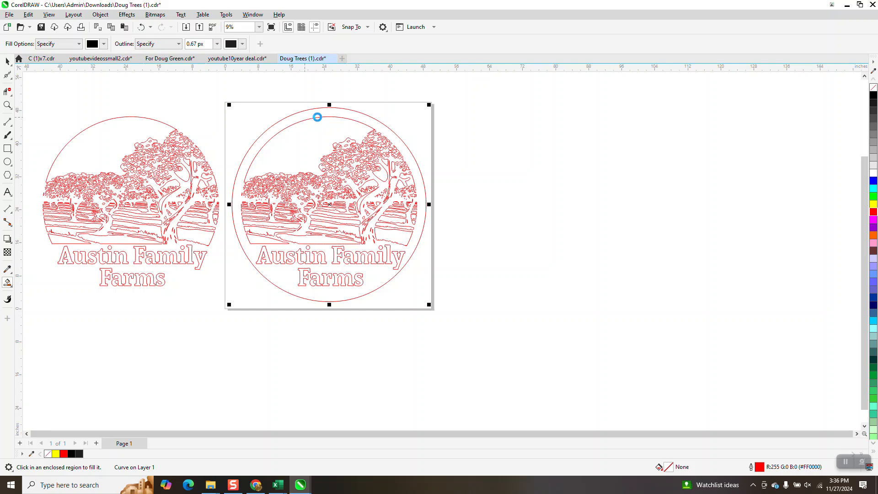
pyautogui.moveTo(318, 117); pyautogui.dragTo(512, 138)
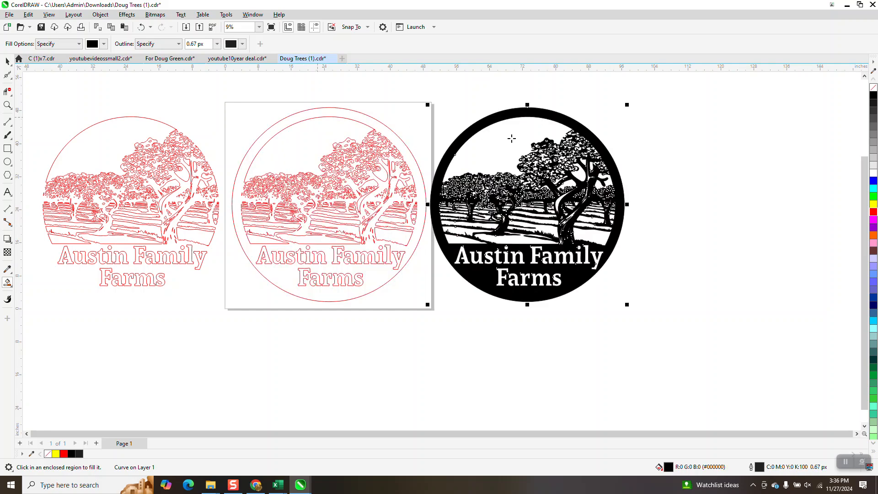
# - Remove the black fill from the new shape, color its outline red, and set the Smart Fill outline width to Hairline
pyautogui.click(874, 87)
pyautogui.rightClick(874, 212)
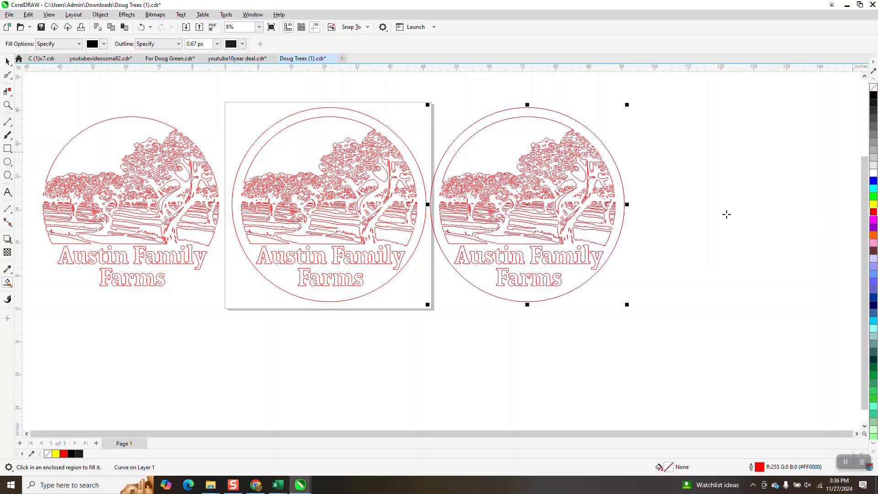
pyautogui.click(196, 44)
pyautogui.click(217, 44)
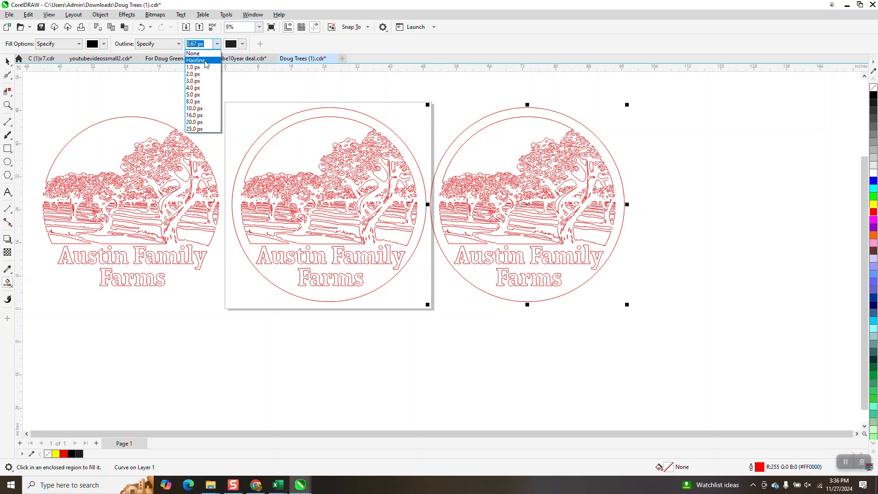
pyautogui.click(207, 62)
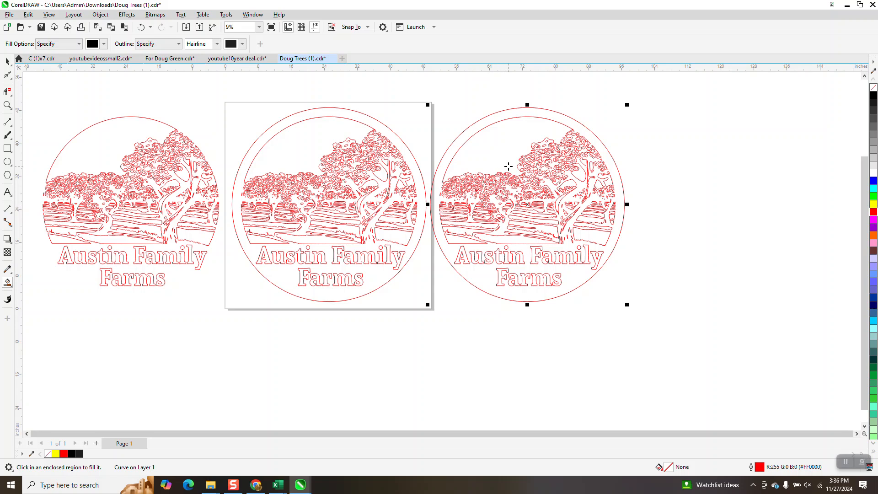
# - Break the new Smart Fill shape apart into separate curves
pyautogui.click(8, 105)
pyautogui.click(316, 221)
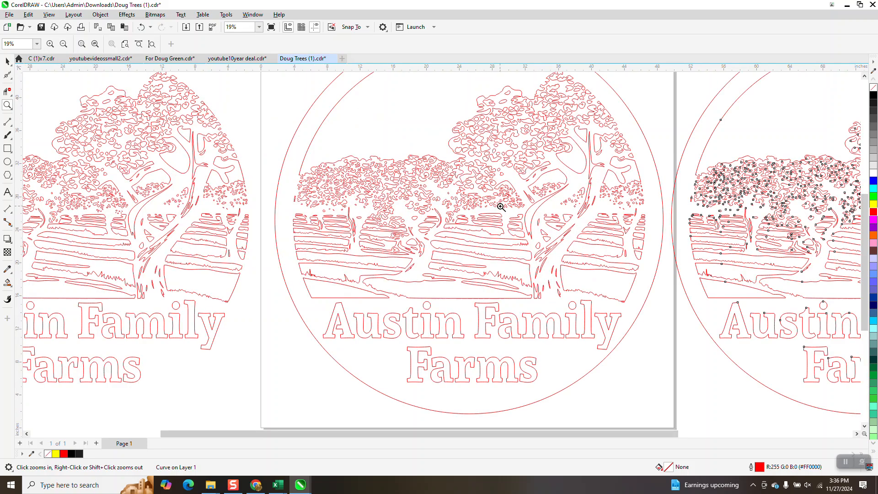
pyautogui.moveTo(464, 188); pyautogui.dragTo(546, 220)
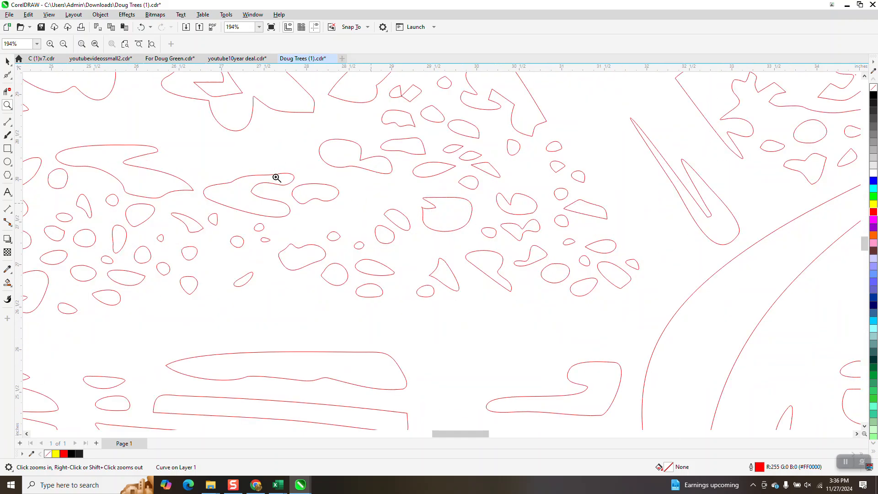
pyautogui.click(7, 61)
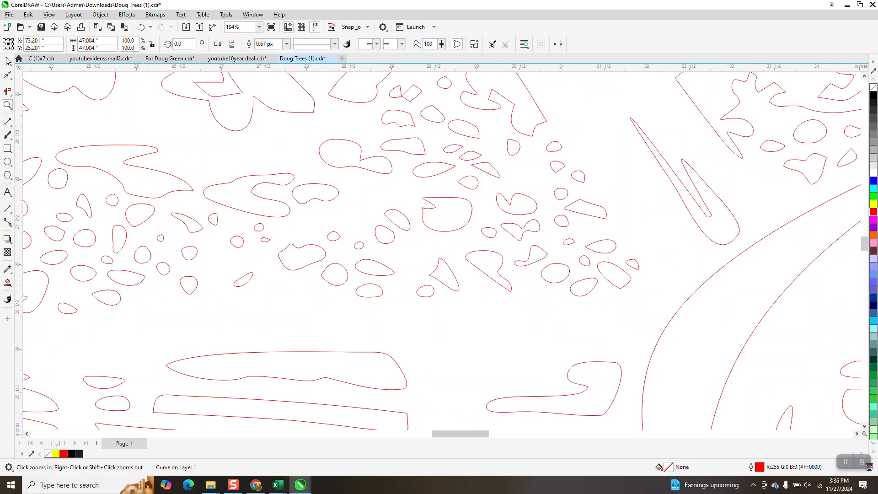
pyautogui.click(100, 14)
pyautogui.click(132, 229)
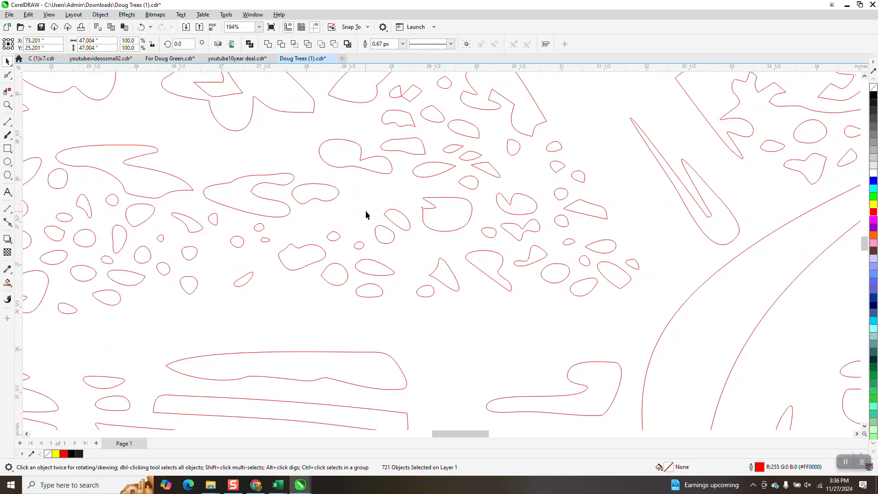
pyautogui.scroll(-6, 327, 216)
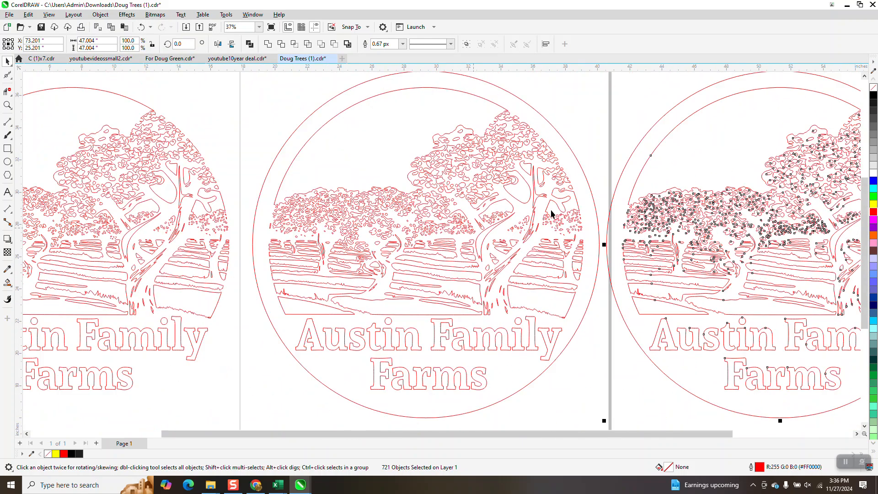
pyautogui.scroll(-2, 605, 203)
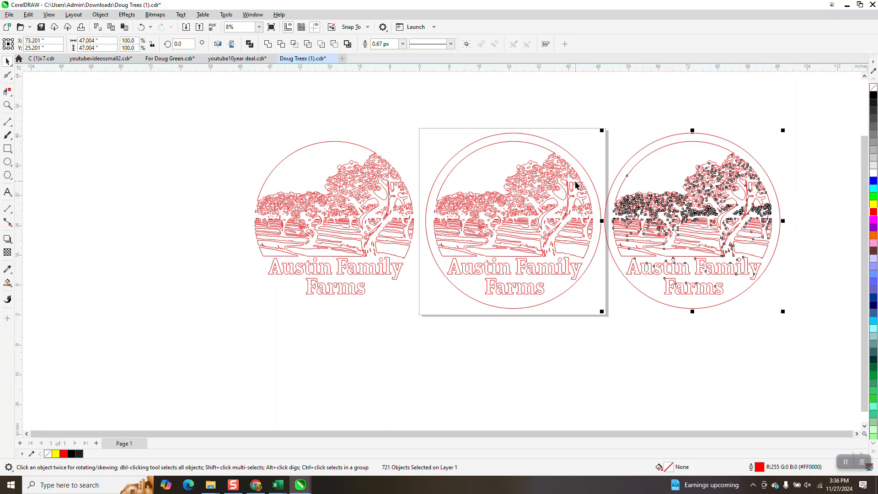
pyautogui.press('Right')
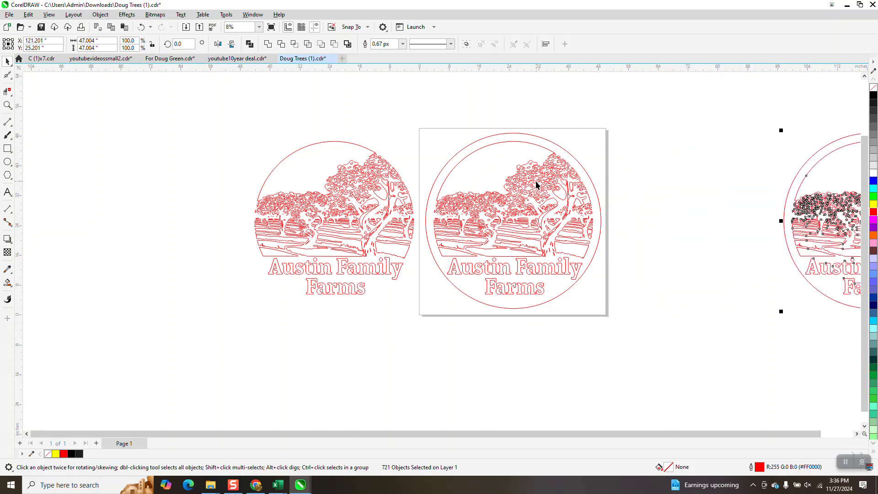
pyautogui.press('Left')
pyautogui.click(101, 16)
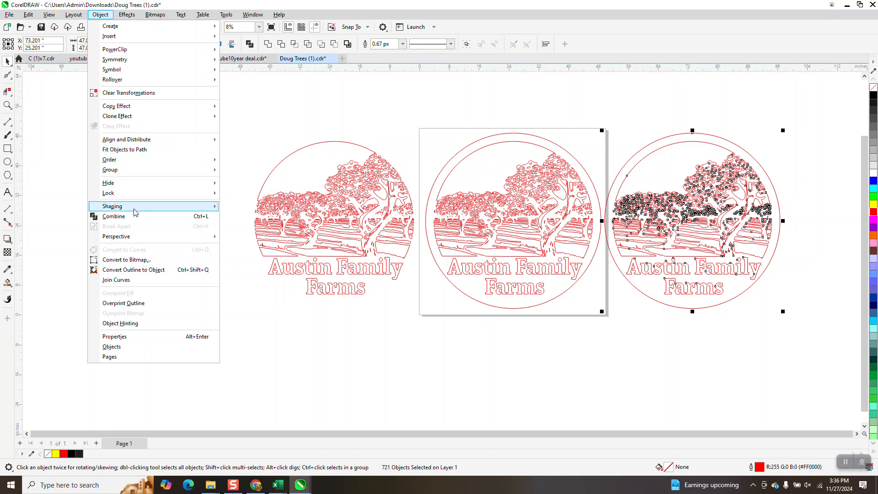
pyautogui.click(353, 119)
# - Move the Smart Fill copy's outer circle 48 inches to the right, off its logo
pyautogui.click(704, 135)
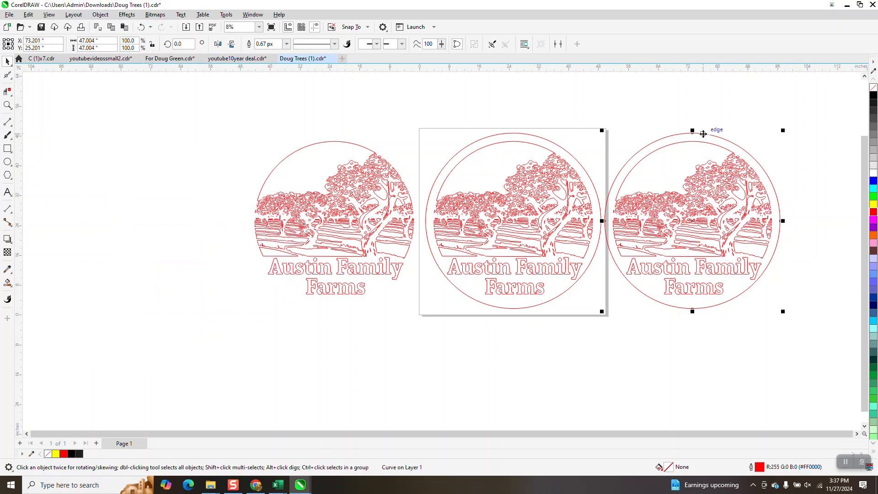
pyautogui.press('Right')
pyautogui.scroll(-1, 595, 157)
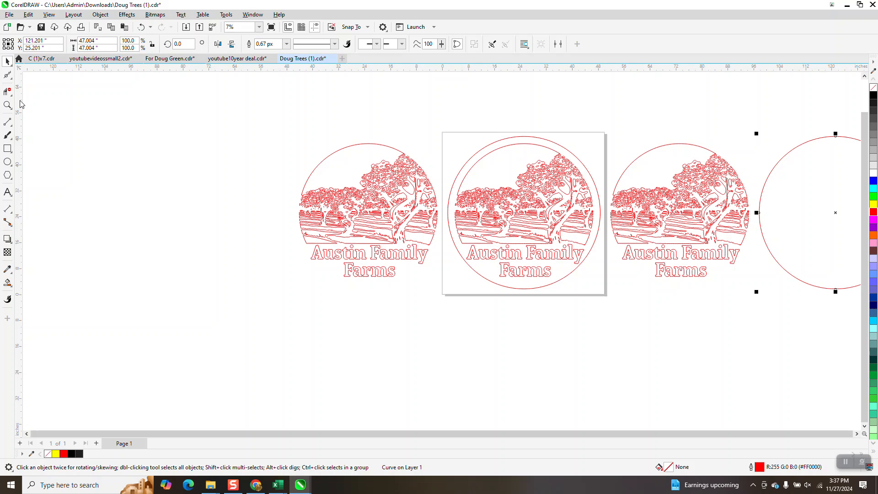
pyautogui.click(7, 104)
pyautogui.moveTo(619, 146); pyautogui.dragTo(741, 280)
pyautogui.click(8, 60)
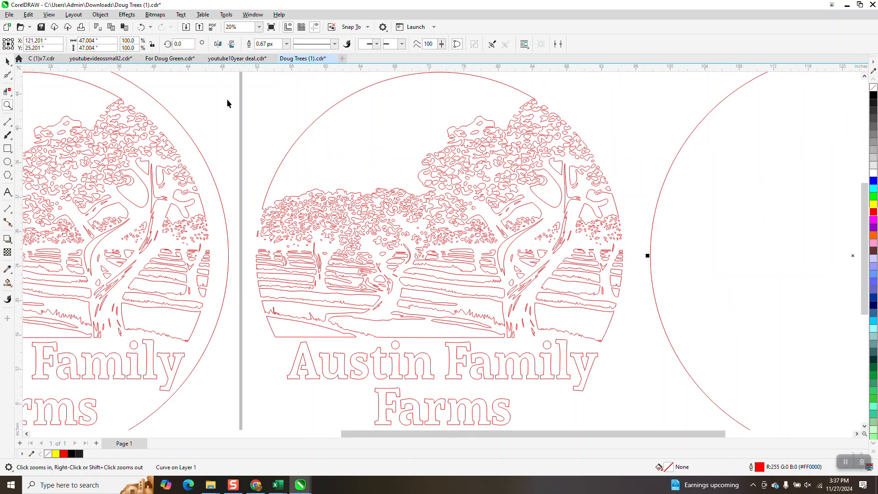
pyautogui.click(472, 146)
pyautogui.click(689, 178)
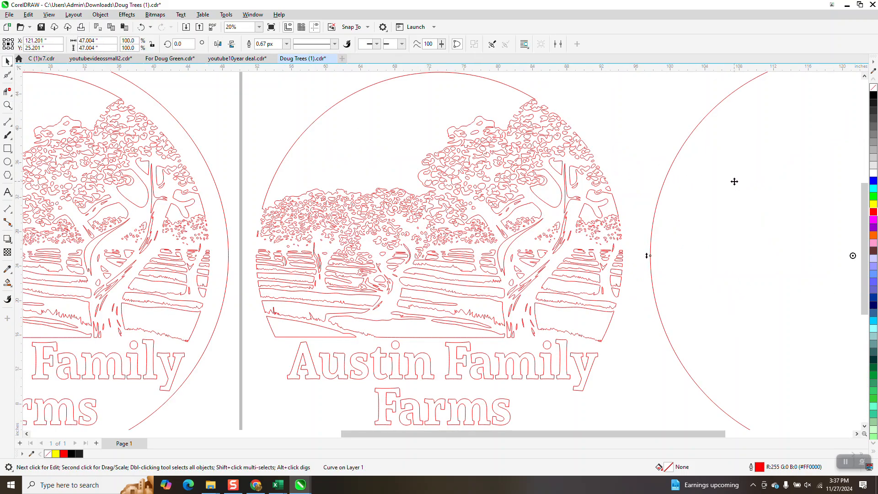
pyautogui.click(666, 142)
pyautogui.click(723, 187)
pyautogui.click(666, 156)
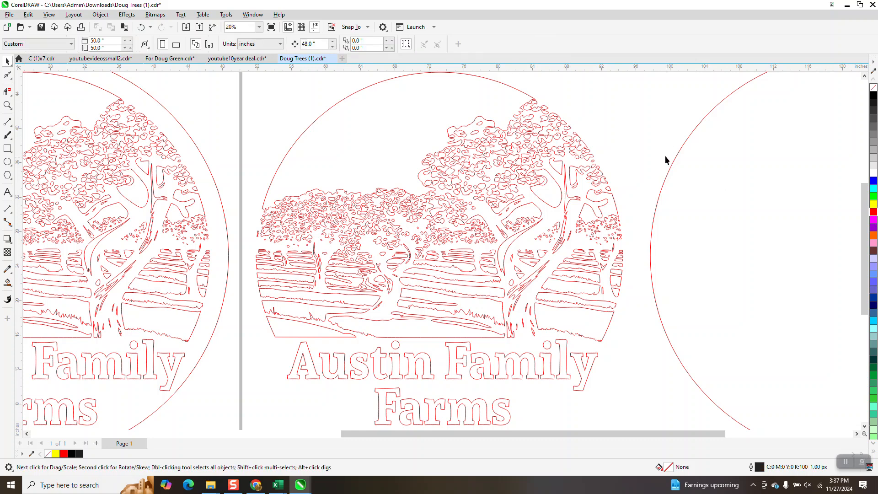
pyautogui.click(719, 194)
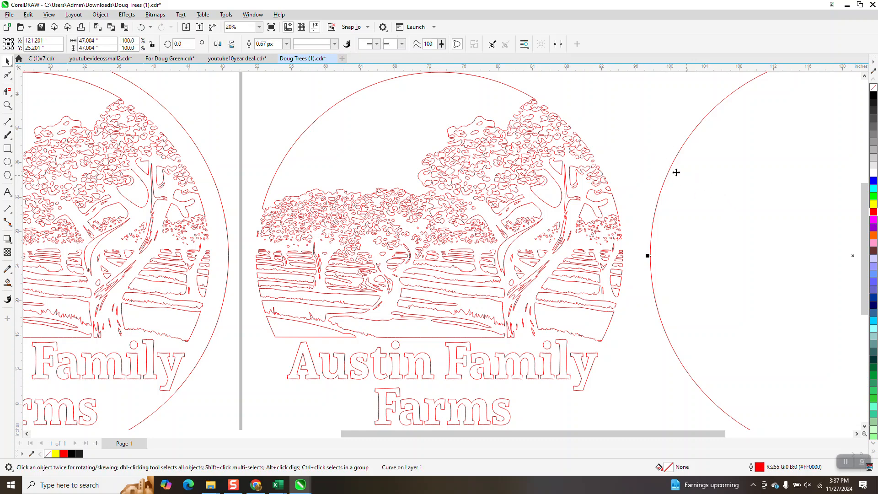
# - Delete the cluster of small leaf shapes beside the large trunk at the canopy's lower edge in the Smart Fill copy
pyautogui.click(7, 105)
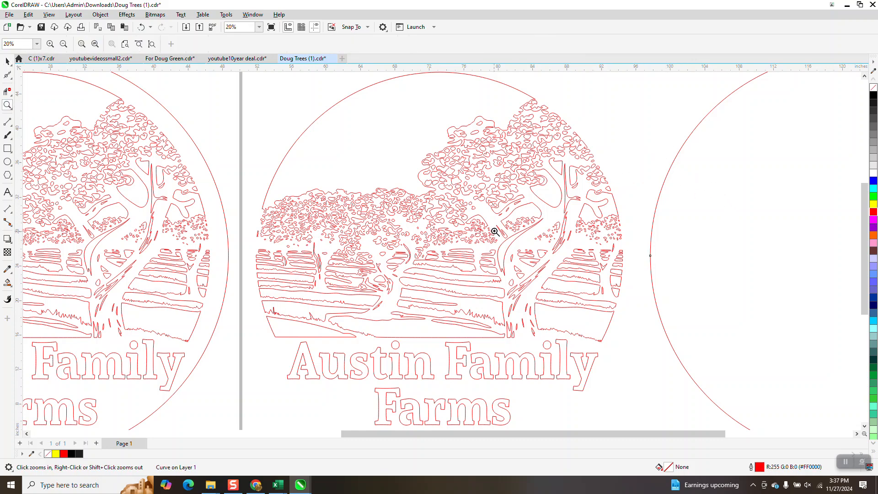
pyautogui.click(502, 257)
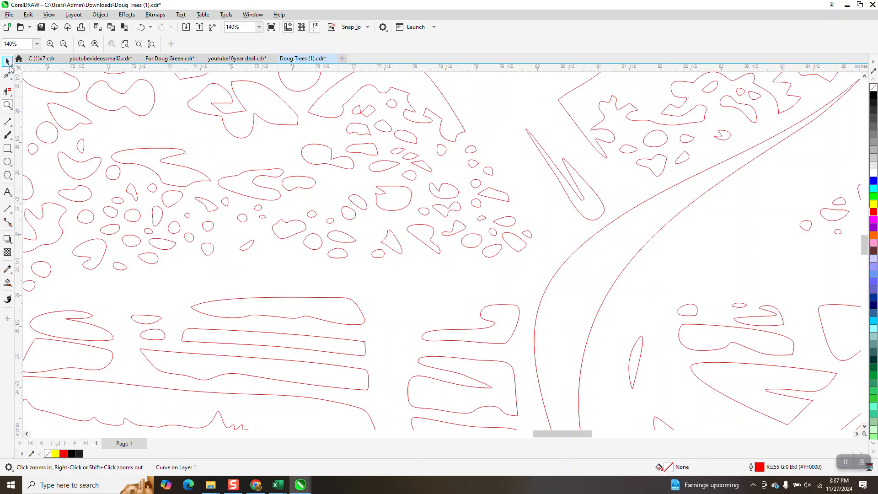
pyautogui.click(7, 61)
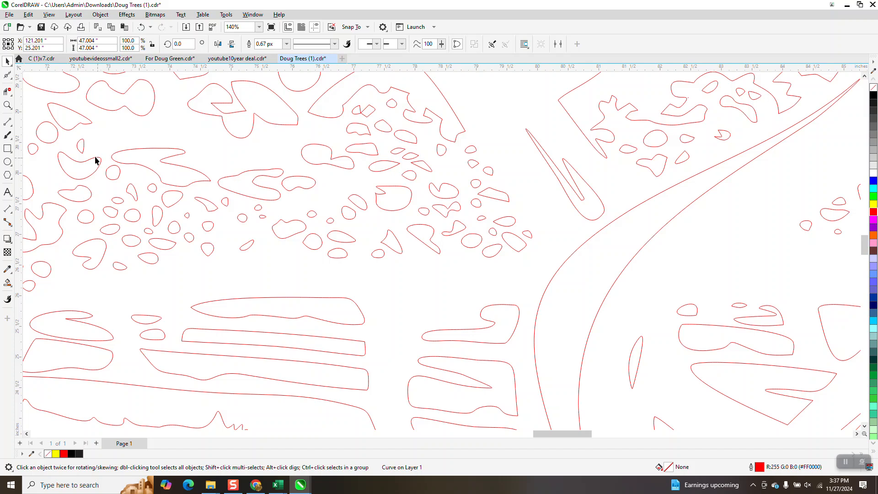
pyautogui.click(10, 64)
pyautogui.click(28, 72)
pyautogui.moveTo(550, 241)
pyautogui.mouseDown()
pyautogui.moveTo(512, 207)
pyautogui.moveTo(478, 211)
pyautogui.moveTo(455, 244)
pyautogui.moveTo(492, 282)
pyautogui.moveTo(534, 262)
pyautogui.mouseUp()
pyautogui.press('Delete')
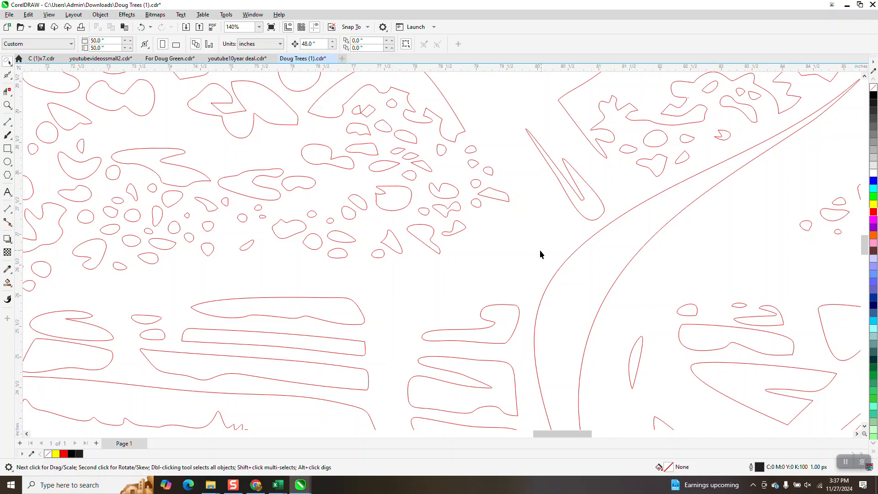
# - Delete the two small leaf shapes near the middle of the left-hand tree canopy in the Smart Fill copy
pyautogui.scroll(-3, 469, 254)
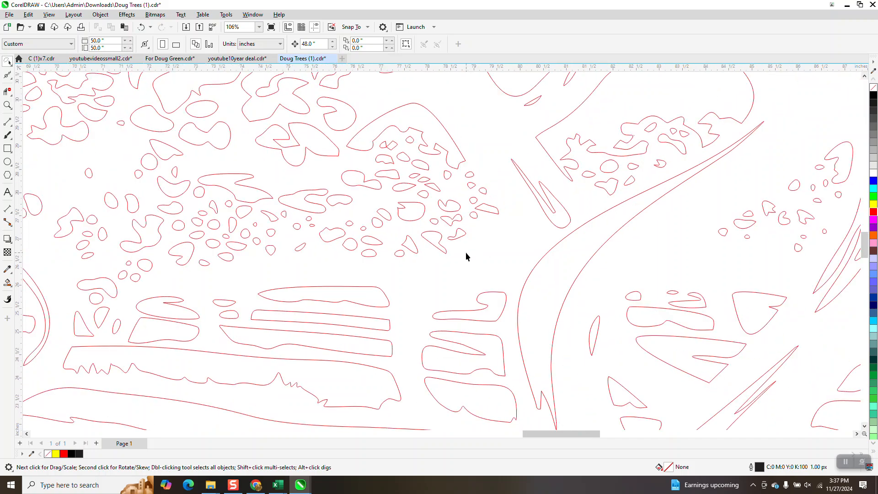
pyautogui.scroll(-2, 467, 259)
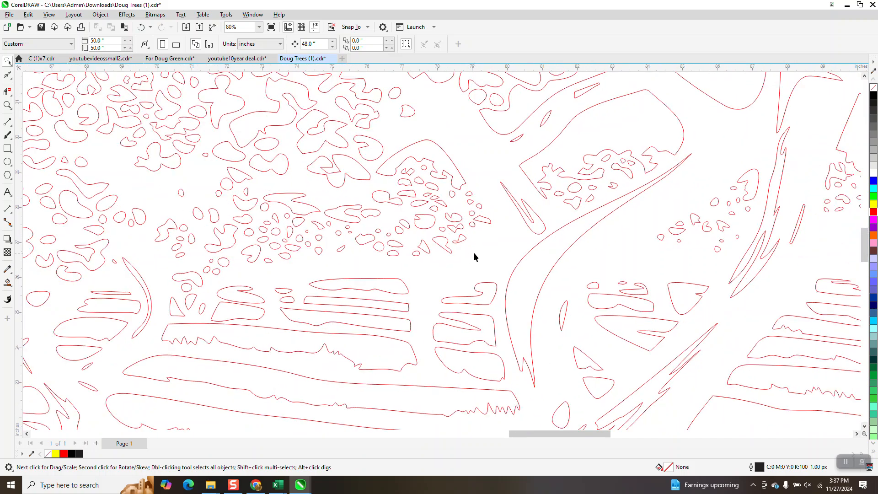
pyautogui.scroll(-4, 471, 254)
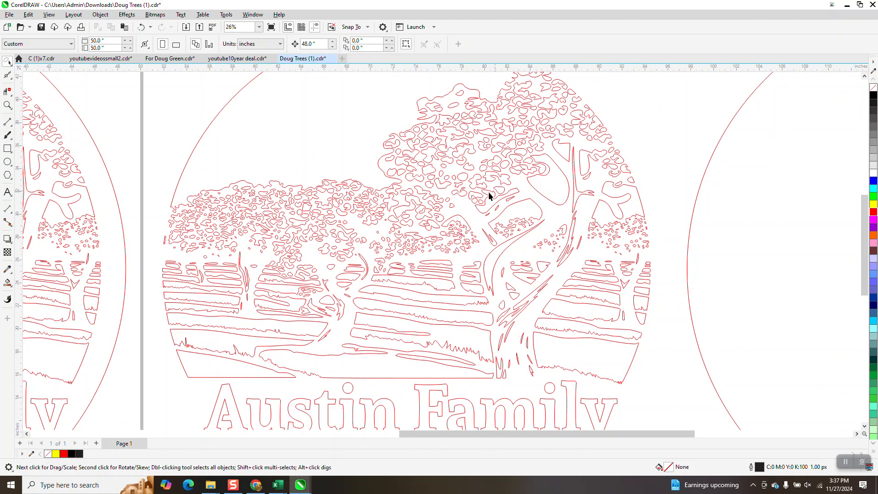
pyautogui.click(7, 105)
pyautogui.moveTo(280, 169); pyautogui.dragTo(381, 234)
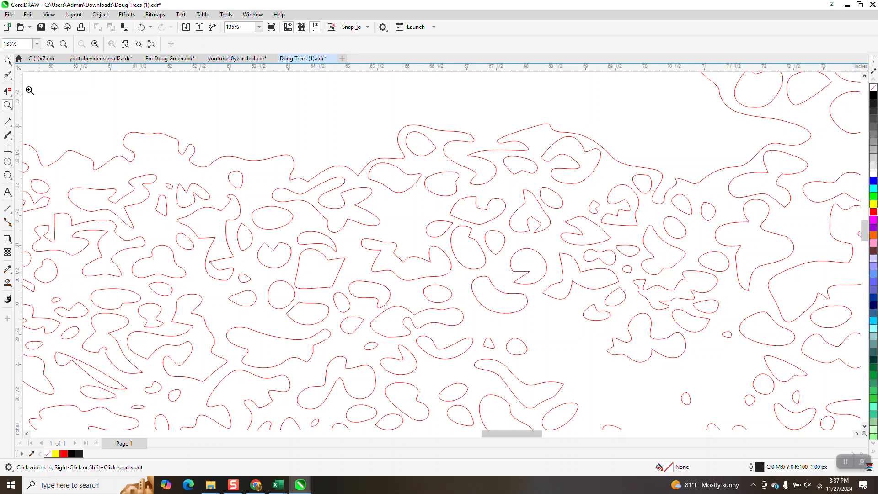
pyautogui.click(10, 63)
pyautogui.click(39, 72)
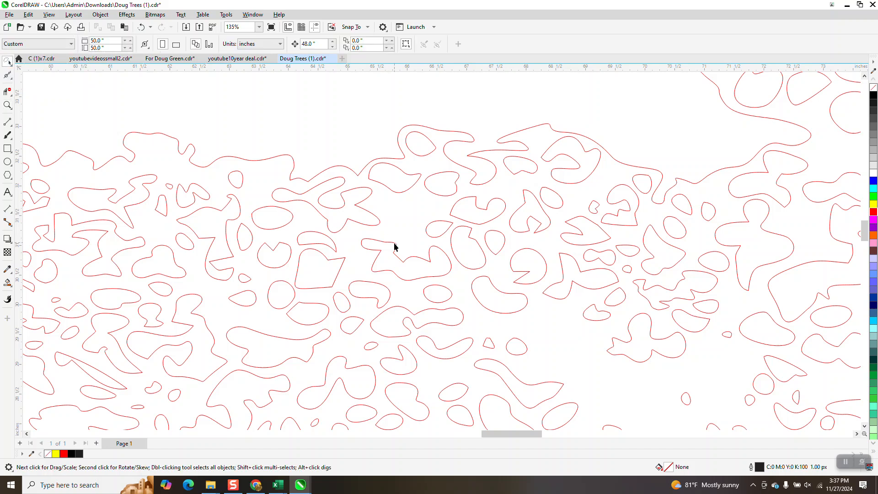
pyautogui.moveTo(358, 257)
pyautogui.mouseDown()
pyautogui.moveTo(333, 292)
pyautogui.moveTo(345, 334)
pyautogui.moveTo(365, 333)
pyautogui.moveTo(402, 286)
pyautogui.mouseUp()
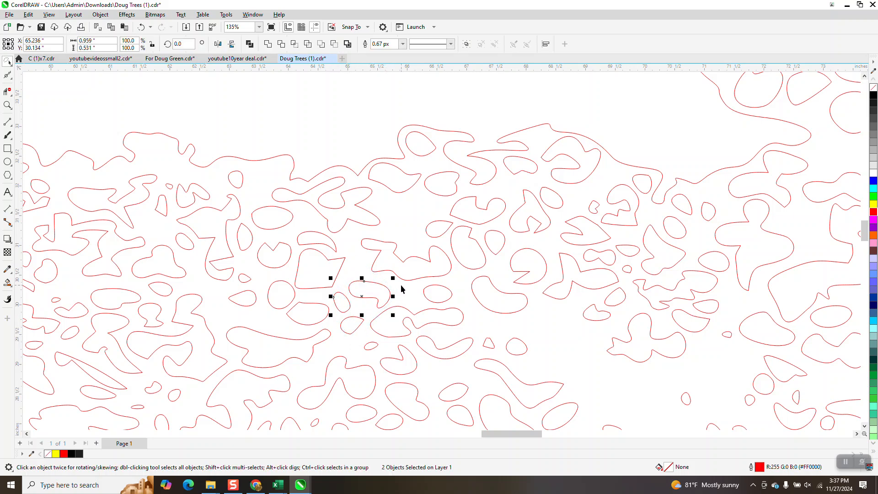
pyautogui.press('Delete')
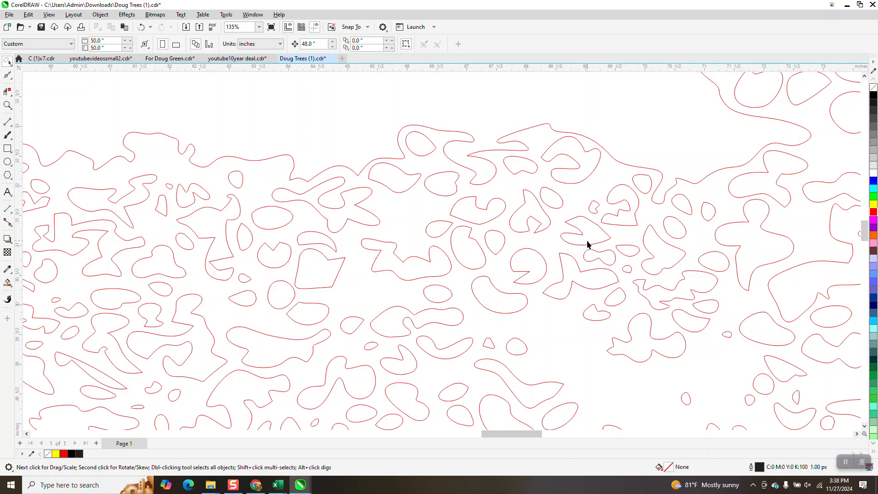
# - Try deleting the cluster of six leaf shapes at the right side of the left-hand canopy, and undo the deletion
pyautogui.moveTo(584, 239)
pyautogui.mouseDown()
pyautogui.moveTo(578, 280)
pyautogui.moveTo(627, 283)
pyautogui.moveTo(642, 272)
pyautogui.moveTo(644, 241)
pyautogui.mouseUp()
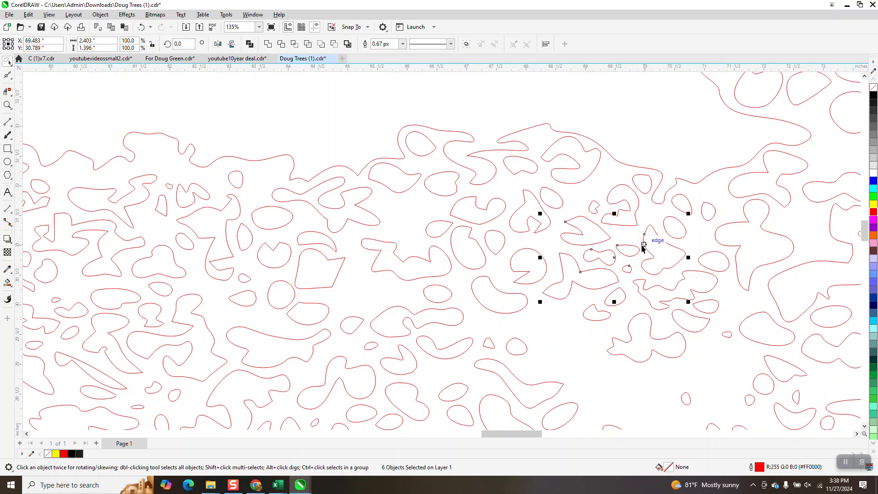
pyautogui.press('Delete')
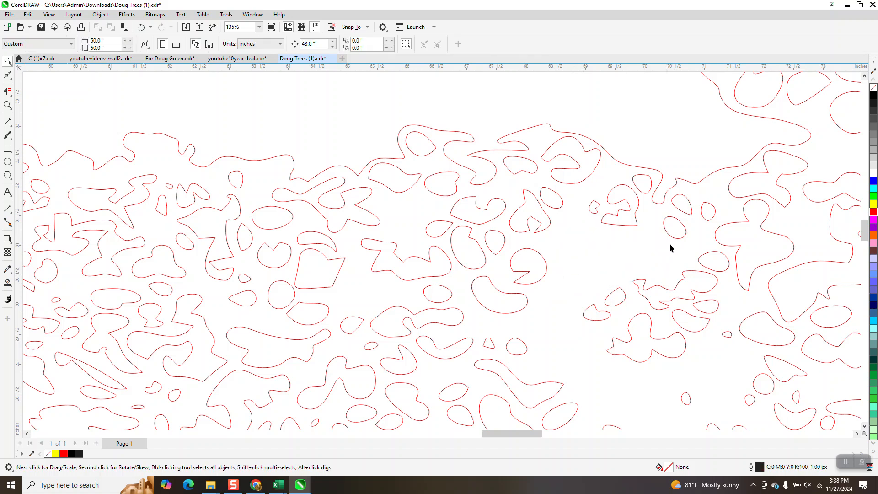
pyautogui.click(141, 27)
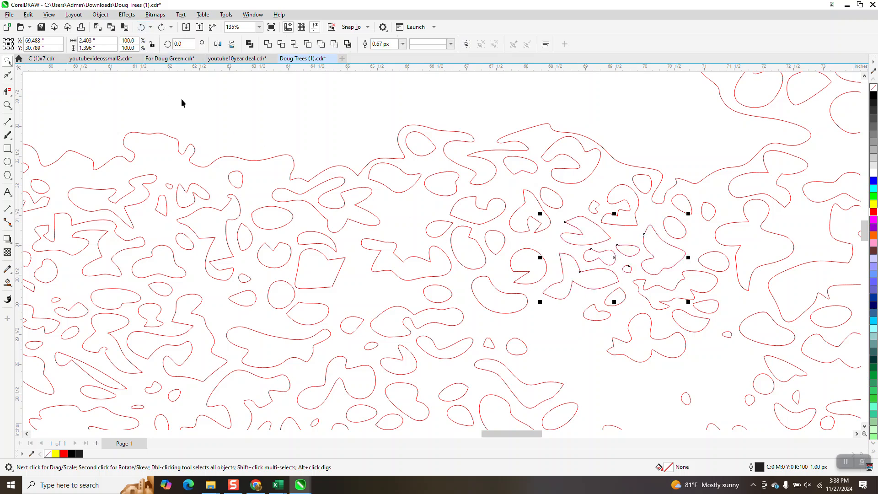
# - Delete the three tiny stray leaf shapes individually: near the left canopy's upper edge, at its left side and below its middle
pyautogui.click(170, 187)
pyautogui.press('Delete')
pyautogui.click(59, 299)
pyautogui.press('Delete')
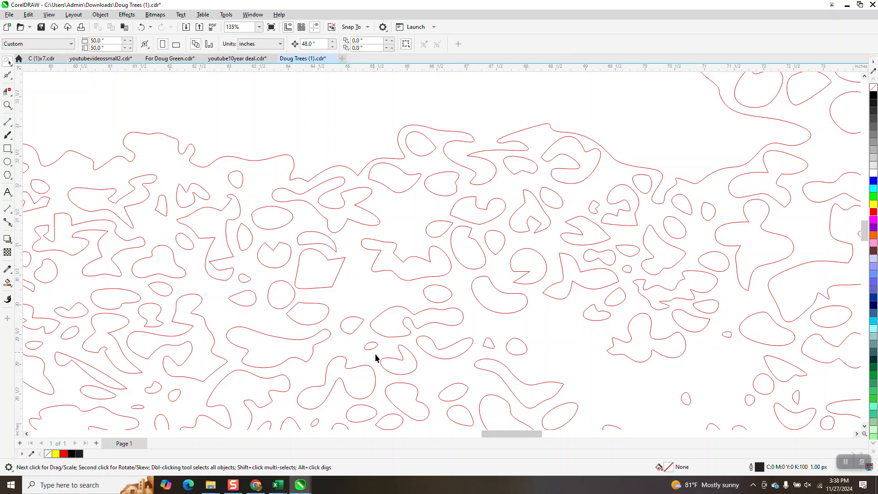
pyautogui.click(373, 349)
pyautogui.press('Delete')
# - Inspect the tiny triangular leaf shape in the lower part of the left-hand canopy up close, including its width and height
pyautogui.click(492, 349)
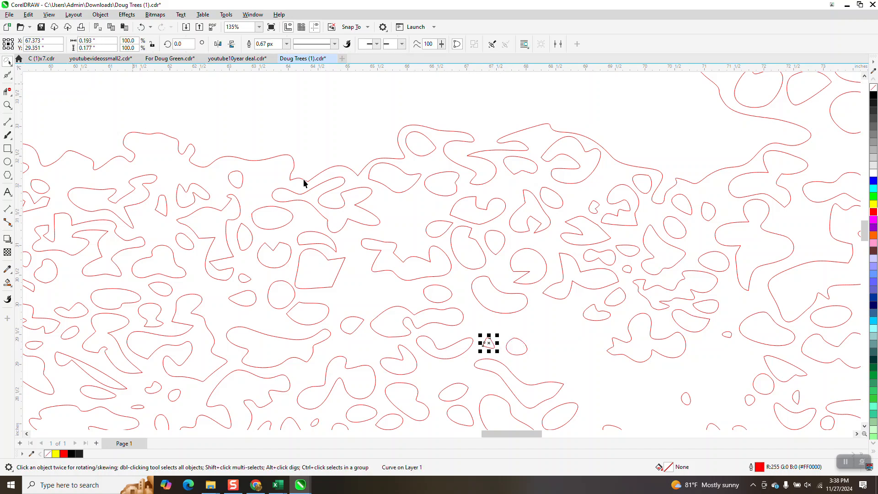
pyautogui.click(7, 105)
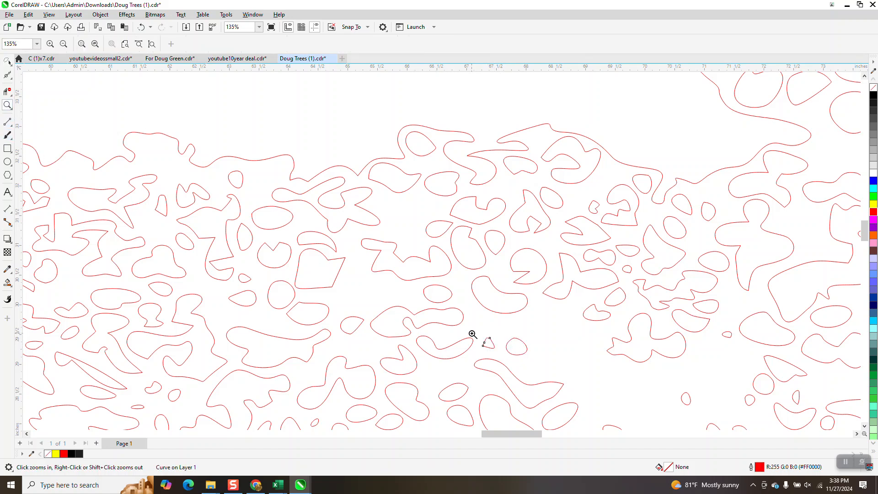
pyautogui.moveTo(473, 334); pyautogui.dragTo(525, 365)
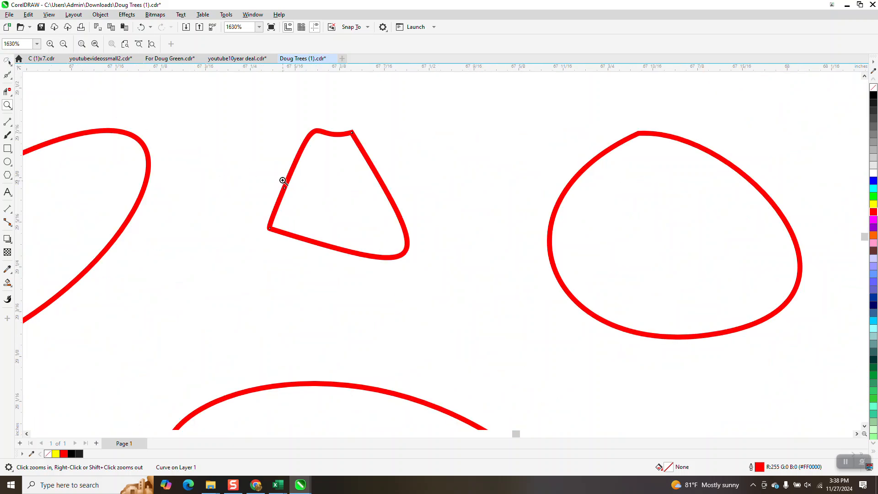
pyautogui.click(10, 66)
pyautogui.click(29, 62)
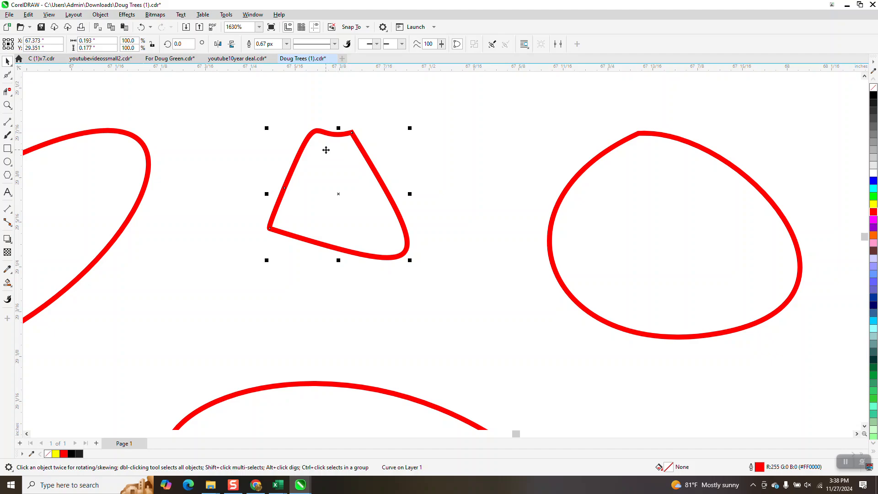
# - Set the outlines of the Smart Fill copy to Hairline and move its outer circle 48 inches left, back around the logo
pyautogui.scroll(-10, 326, 150)
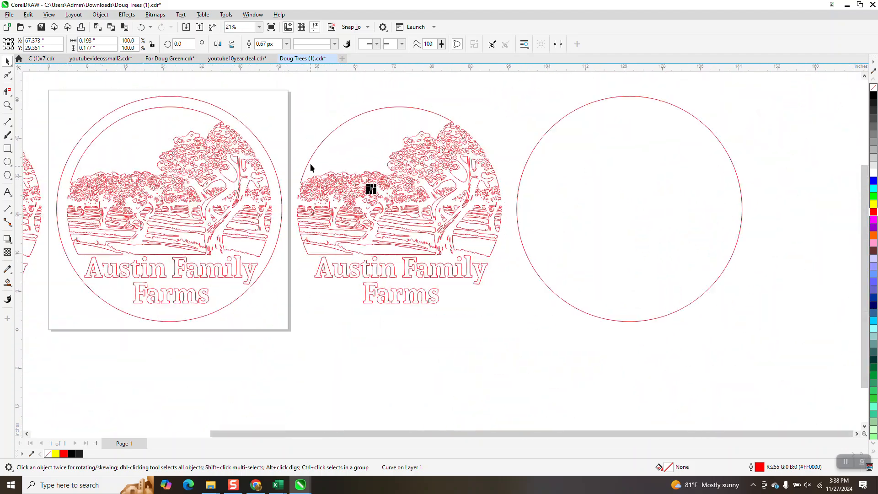
pyautogui.moveTo(286, 102); pyautogui.dragTo(523, 339)
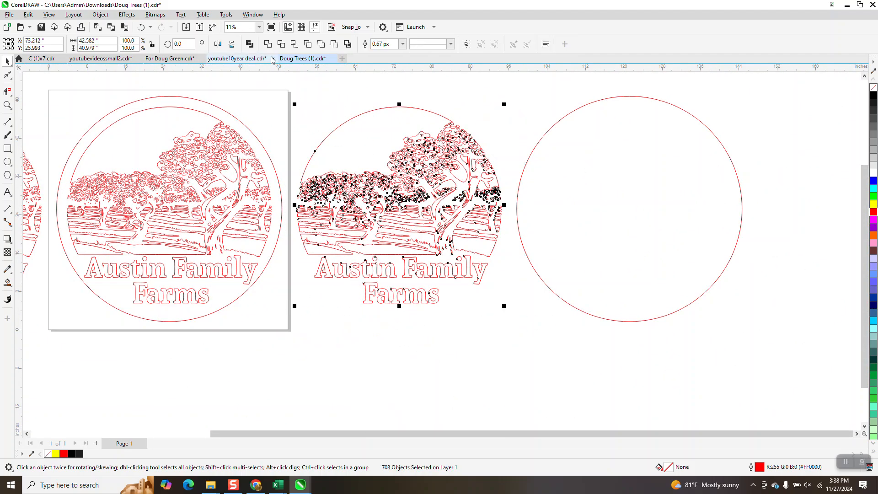
pyautogui.click(403, 44)
pyautogui.click(388, 60)
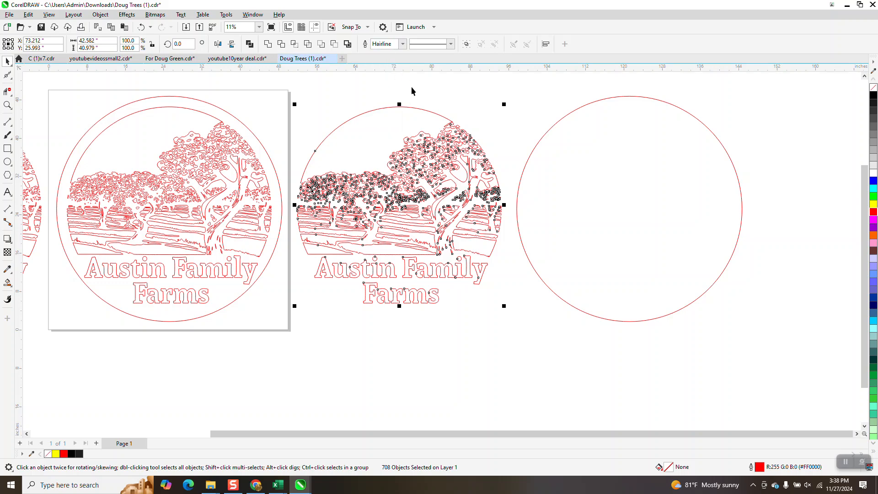
pyautogui.click(525, 209)
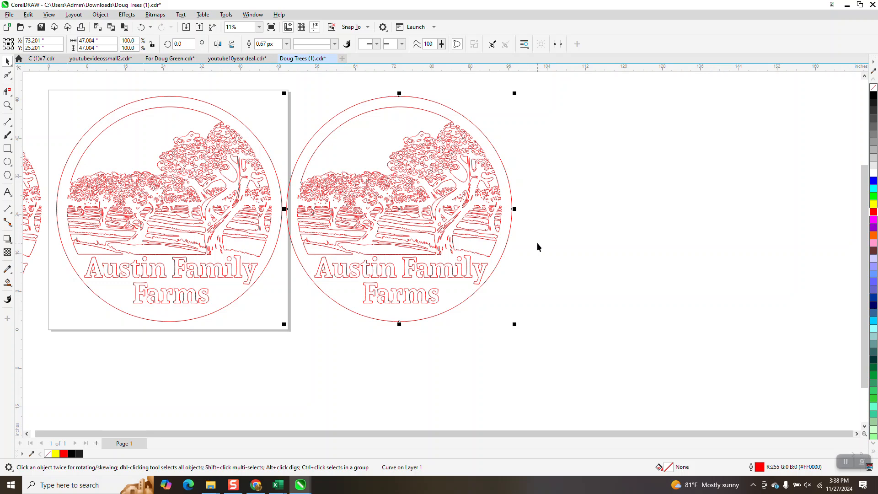
# - Examine the small leaf shapes between the large tree's trunk branches, then the overall Smart Fill logo copy
pyautogui.click(8, 105)
pyautogui.moveTo(375, 142); pyautogui.dragTo(603, 223)
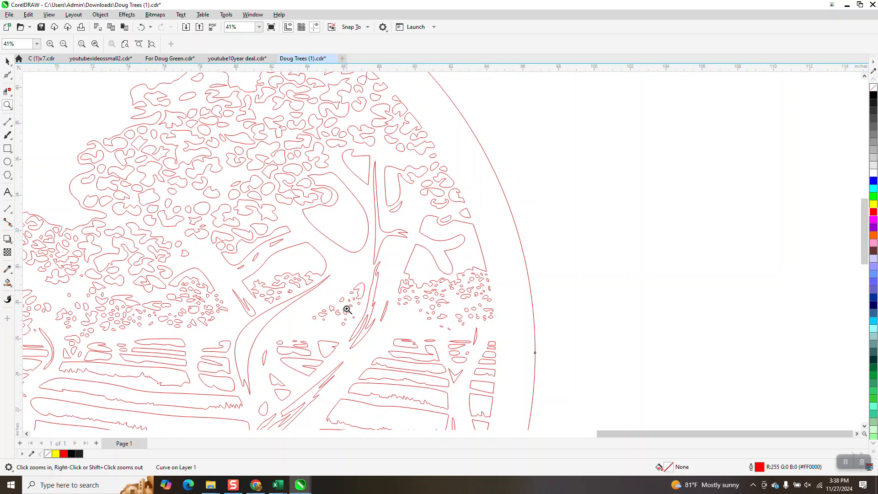
pyautogui.moveTo(346, 304); pyautogui.dragTo(374, 323)
pyautogui.scroll(-5, 369, 214)
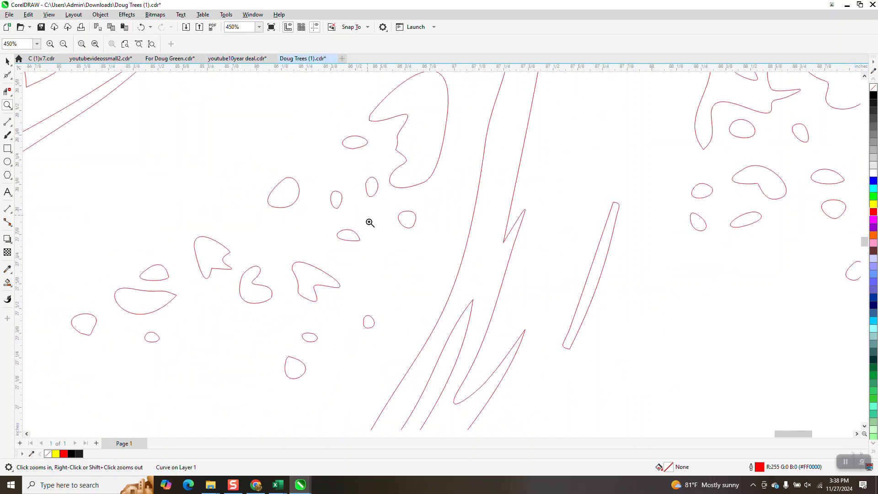
pyautogui.scroll(-6, 380, 202)
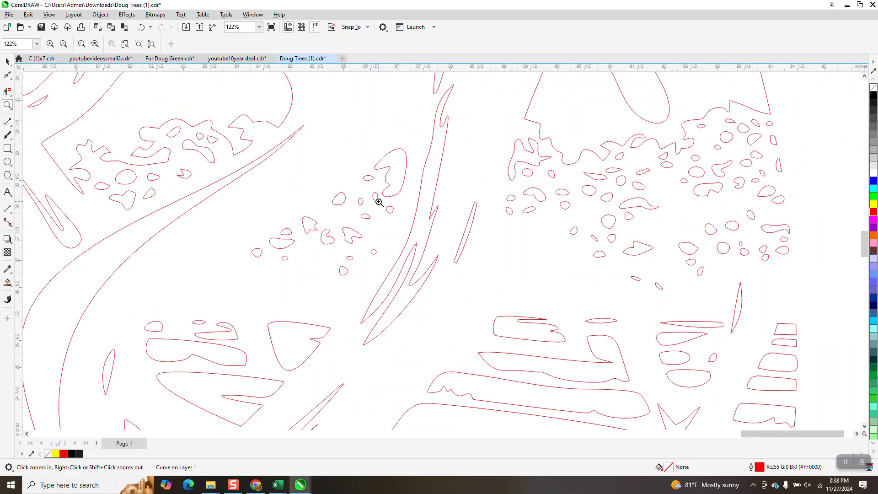
pyautogui.scroll(-3, 383, 200)
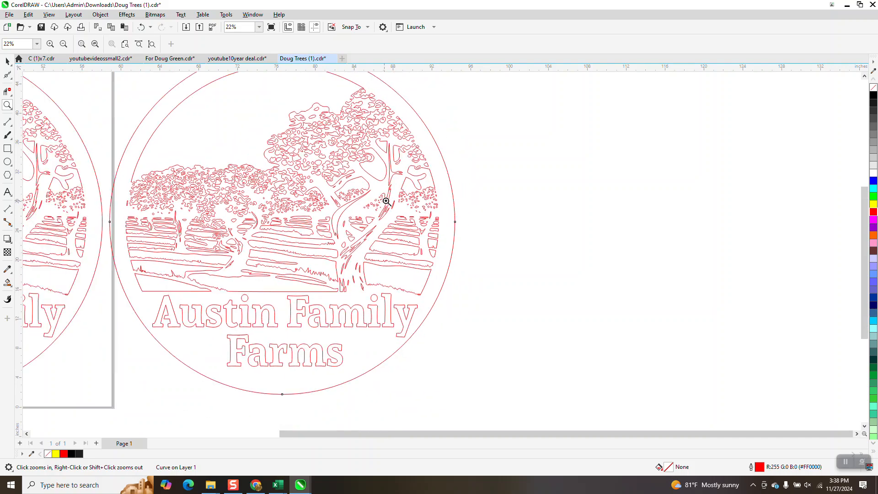